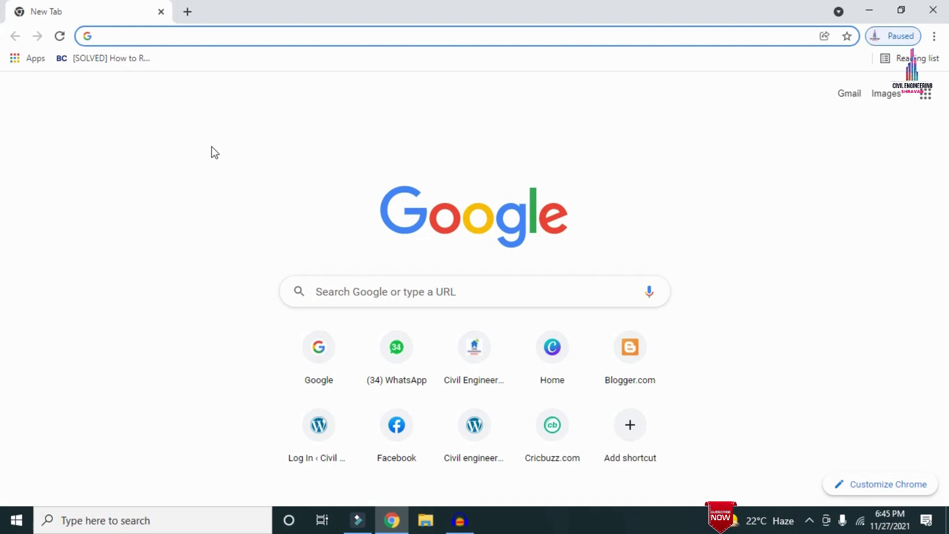
# Open civilbasics123.com in the browser and look through the posts on its home page.
pyautogui.write('http://civilbasics123.com/')
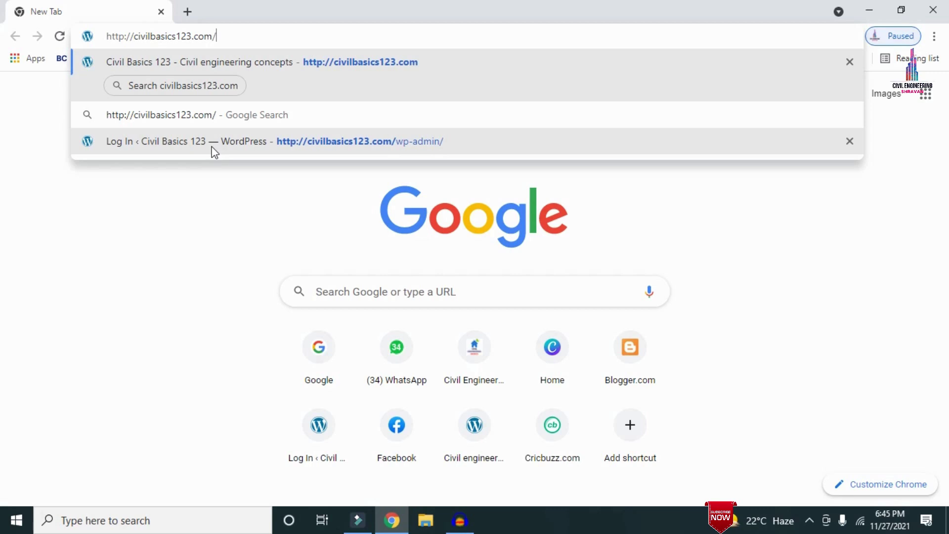
pyautogui.press('Return')
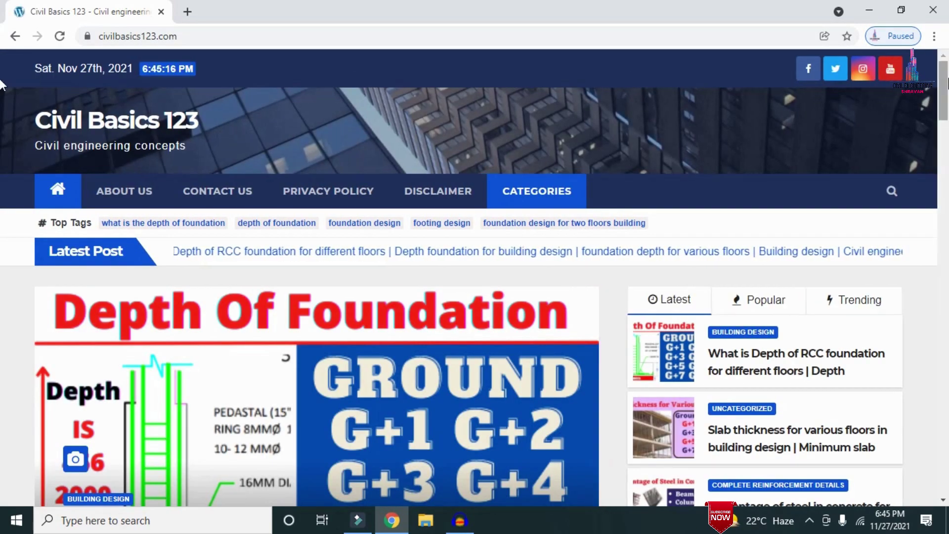
pyautogui.scroll(-6, 2, 86)
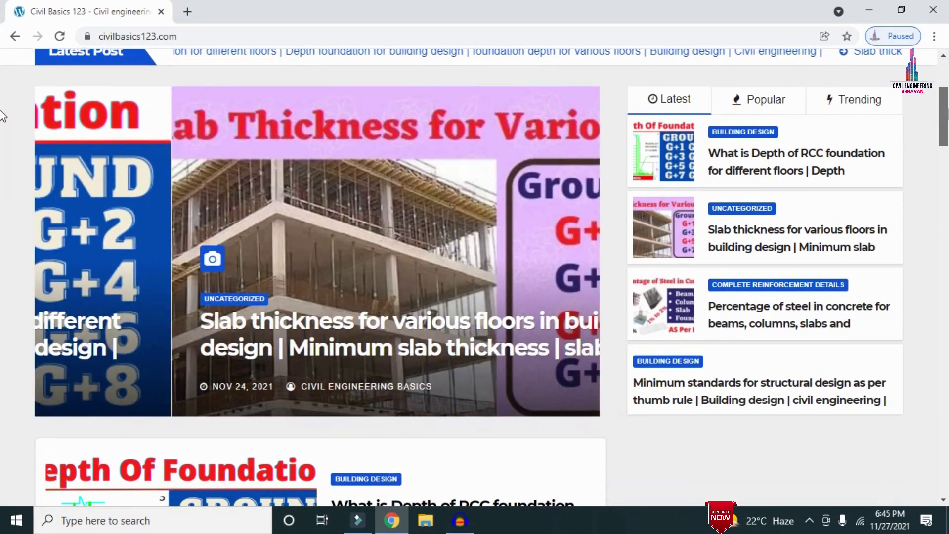
pyautogui.scroll(-4, 2, 143)
pyautogui.scroll(11, 2, 149)
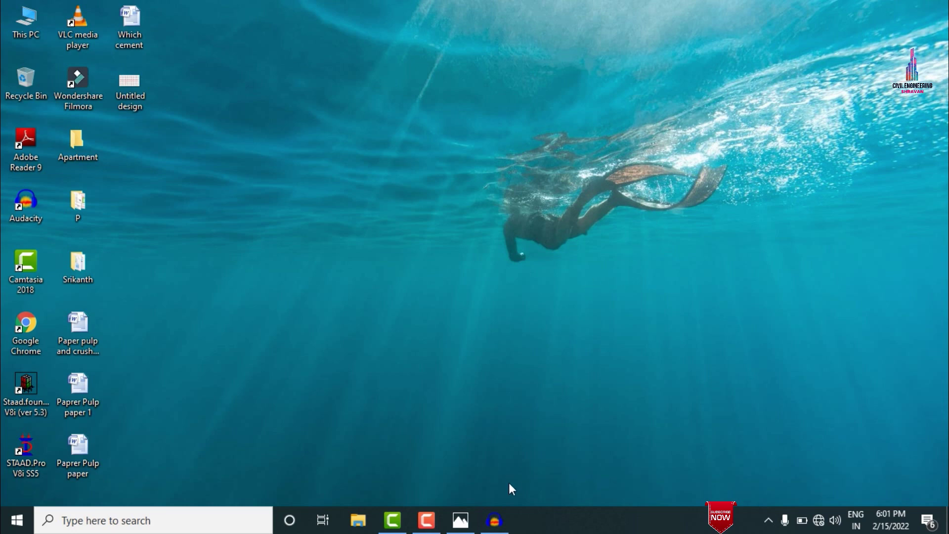
# View the column layout image Untitled design.png in Photos and return to the desktop.
pyautogui.click(461, 520)
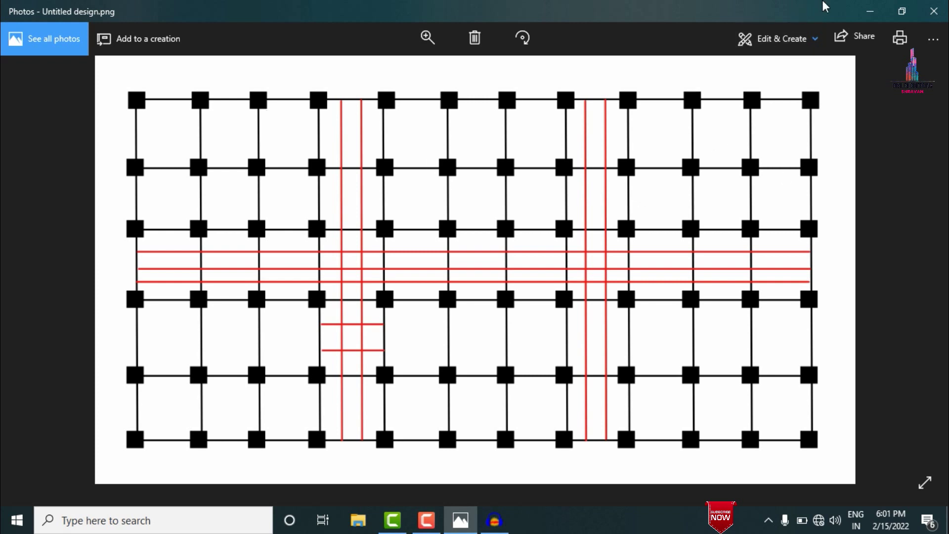
pyautogui.click(872, 12)
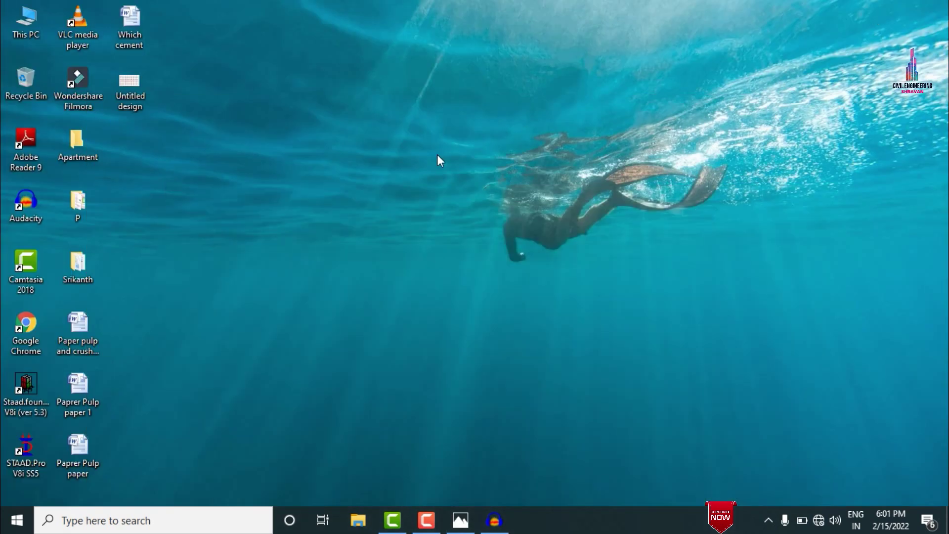
# Switch to STAAD.Pro V8i and start a new Space structure project with the file name 5 AP.
pyautogui.doubleClick(31, 440)
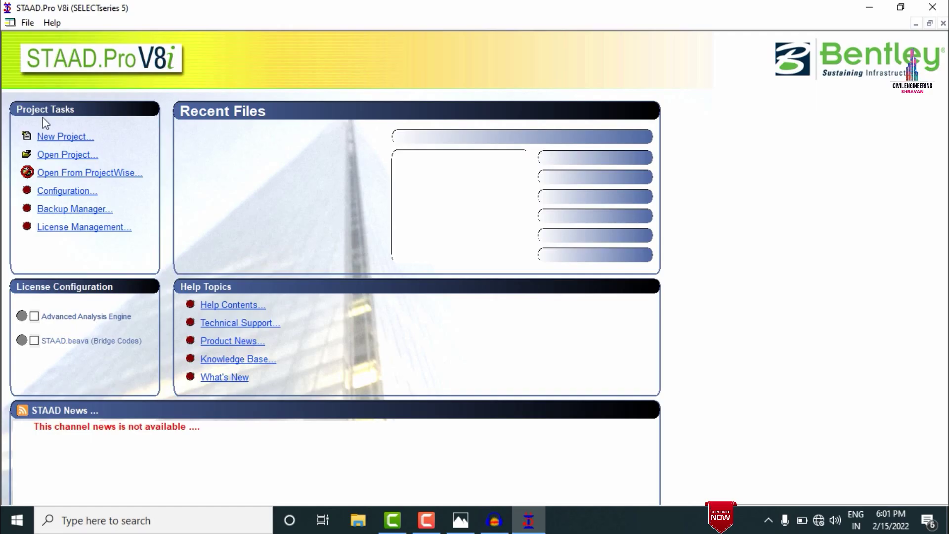
pyautogui.click(67, 138)
pyautogui.click(331, 150)
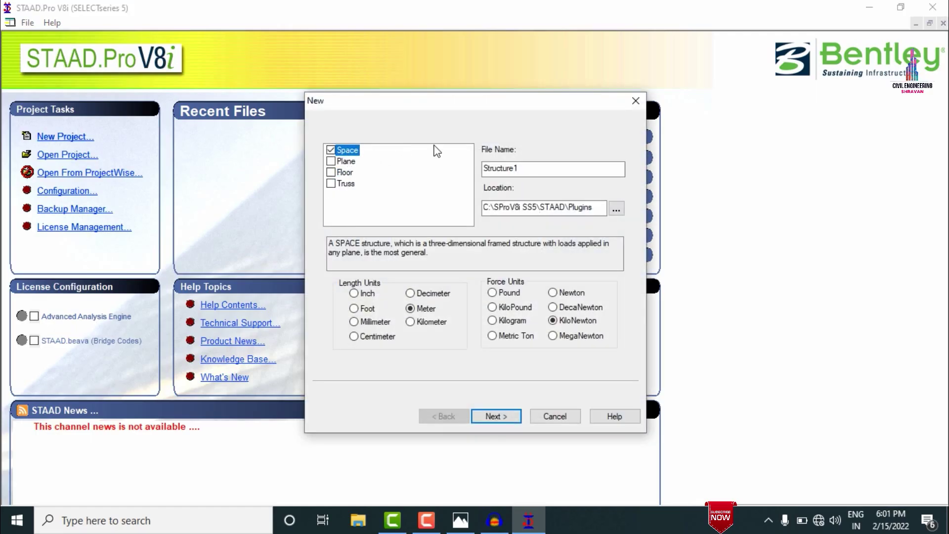
pyautogui.moveTo(538, 168); pyautogui.dragTo(365, 196)
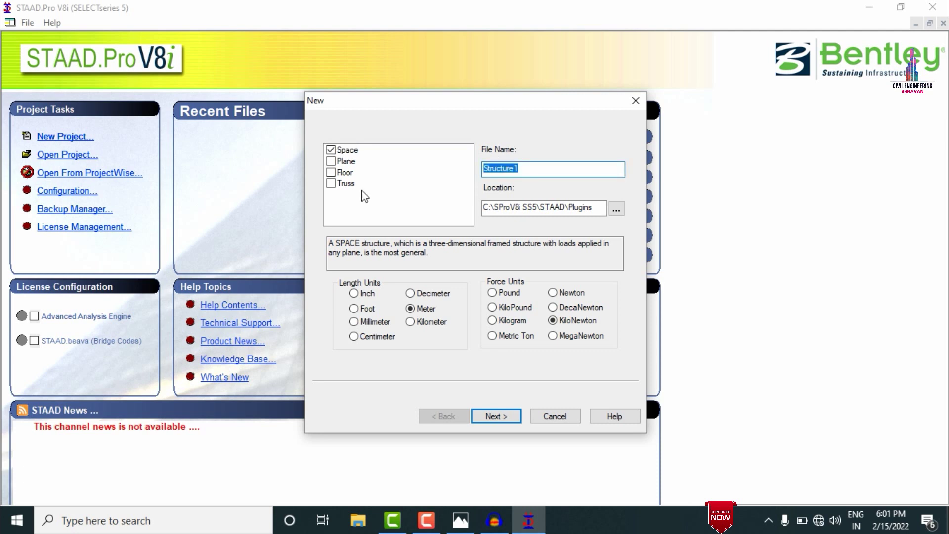
pyautogui.write('H')
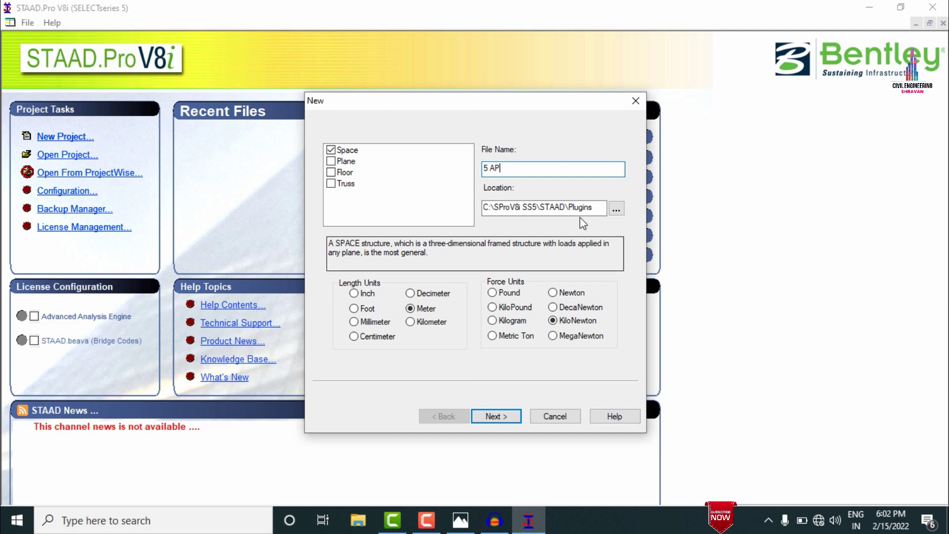
# Set the project location to the Apartment folder and create the project in metres and kilonewtons with Add Beam as the starting mode.
pyautogui.click(617, 209)
pyautogui.scroll(-10, 564, 277)
pyautogui.click(422, 303)
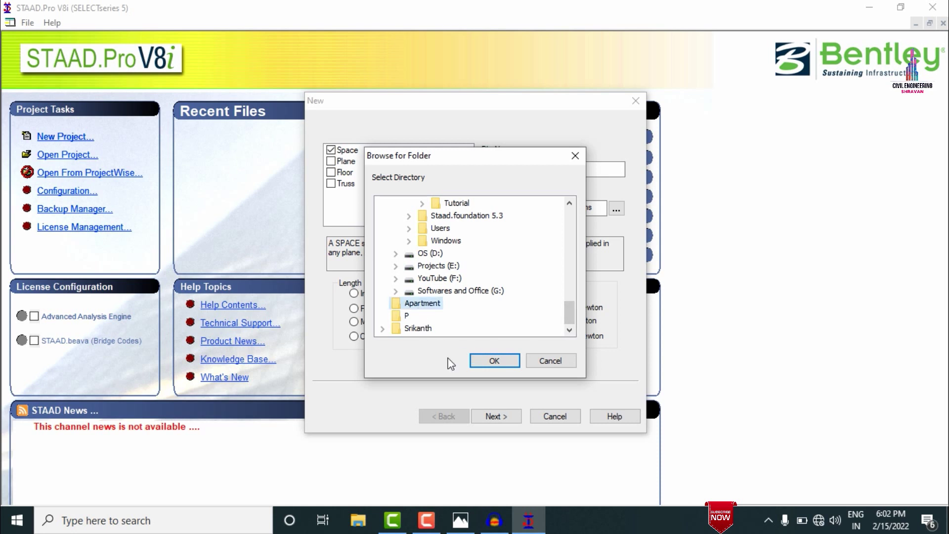
pyautogui.click(494, 361)
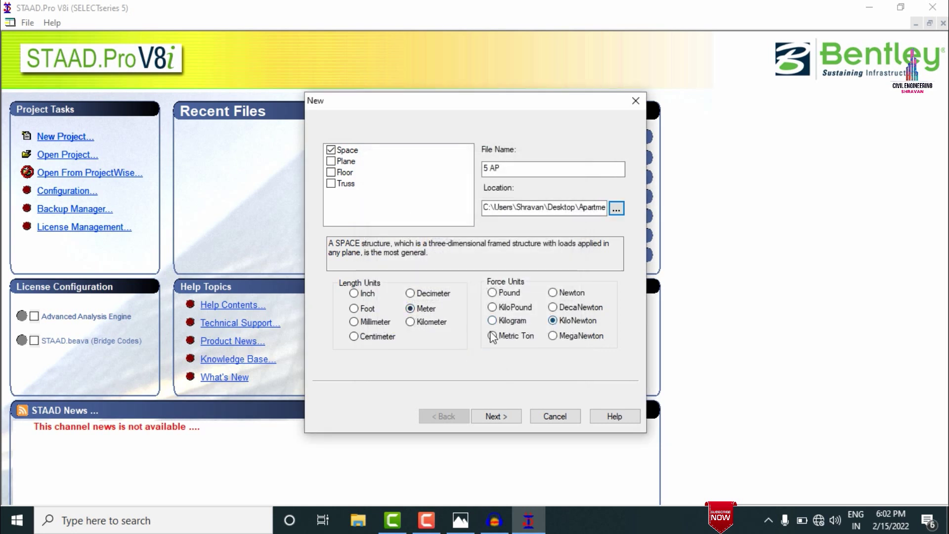
pyautogui.click(505, 420)
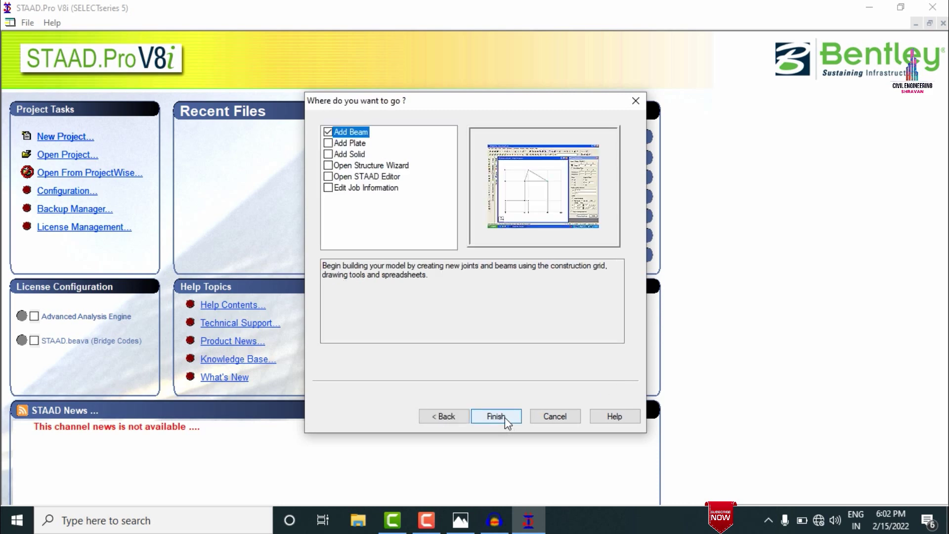
pyautogui.click(504, 417)
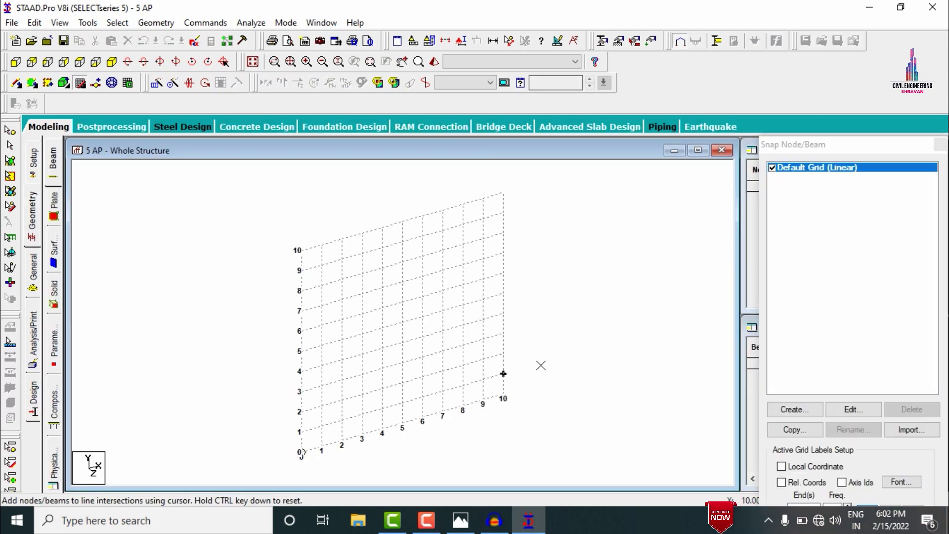
# Show the front view, run the Structure Wizard and start a Bay Frame from the Frame Models.
pyautogui.click(16, 62)
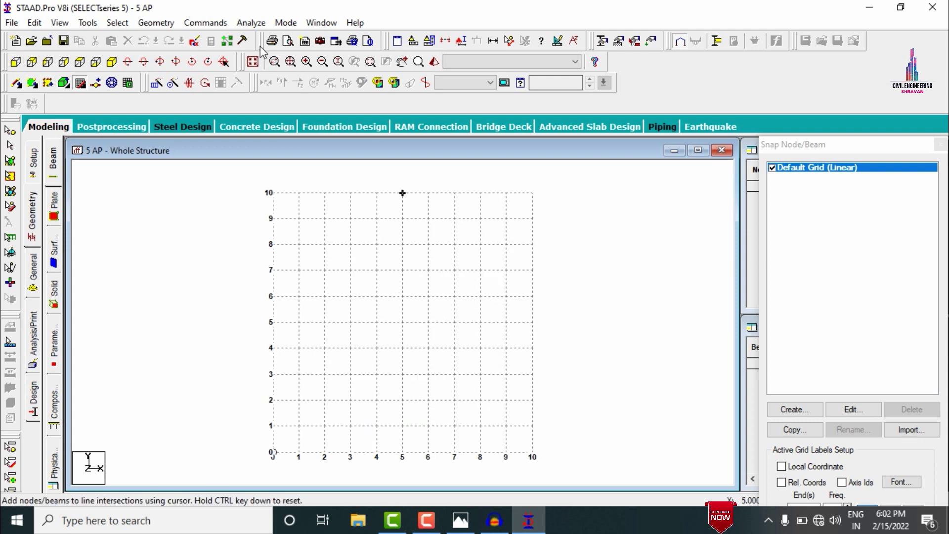
pyautogui.click(157, 22)
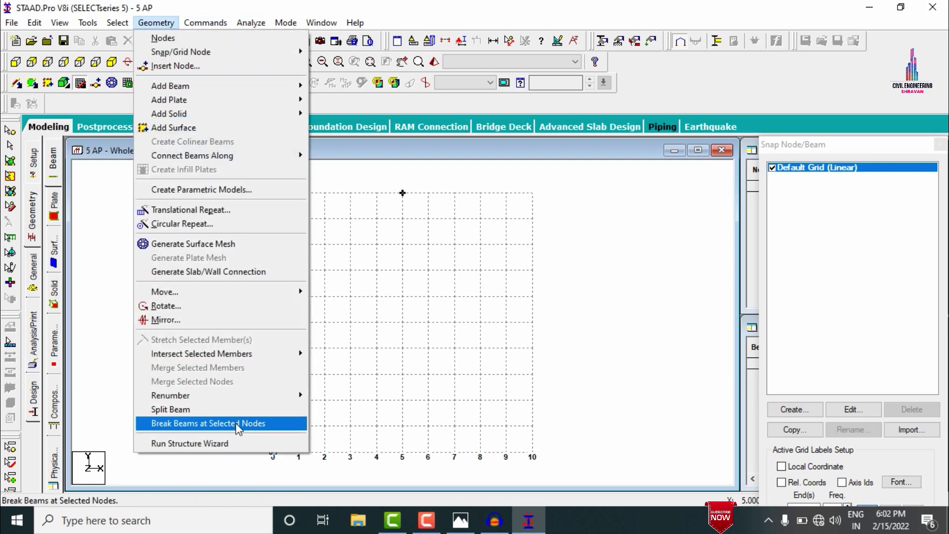
pyautogui.click(238, 443)
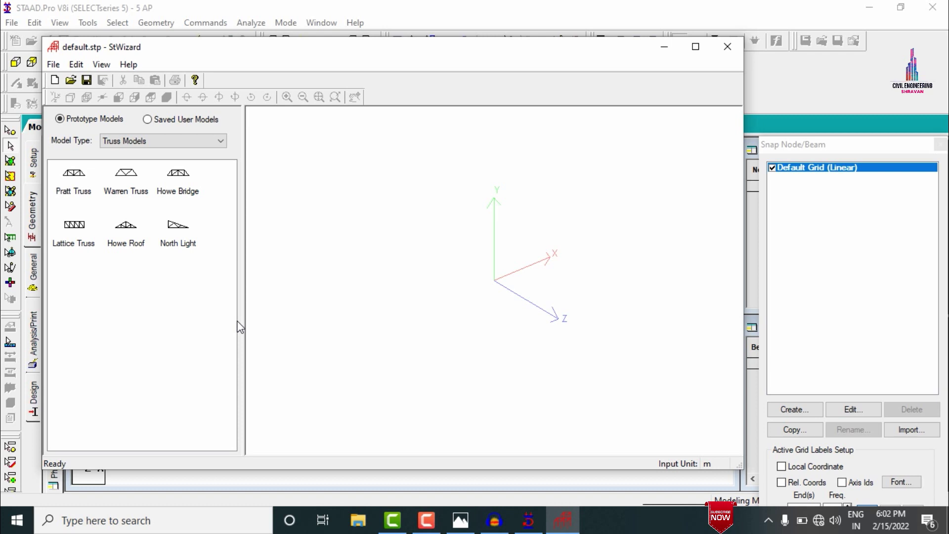
pyautogui.click(169, 141)
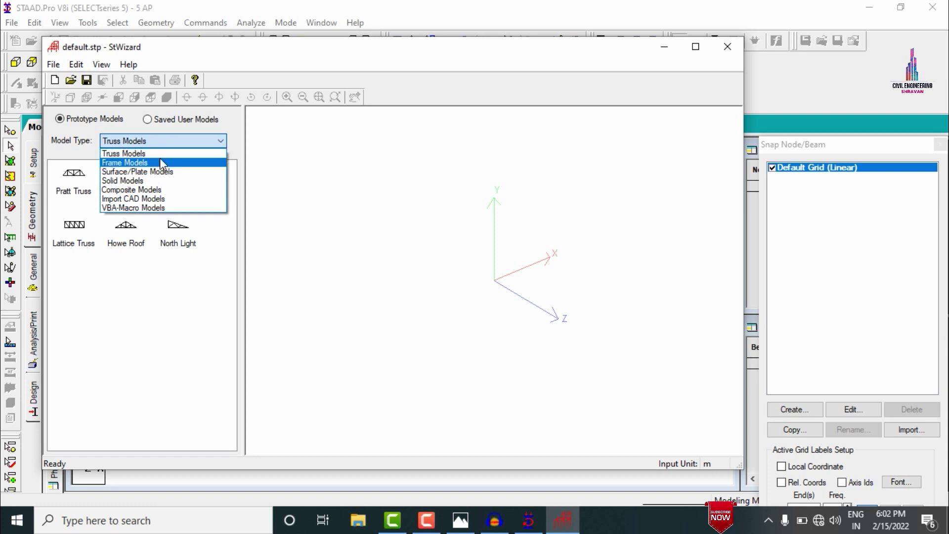
pyautogui.click(160, 160)
pyautogui.doubleClick(75, 188)
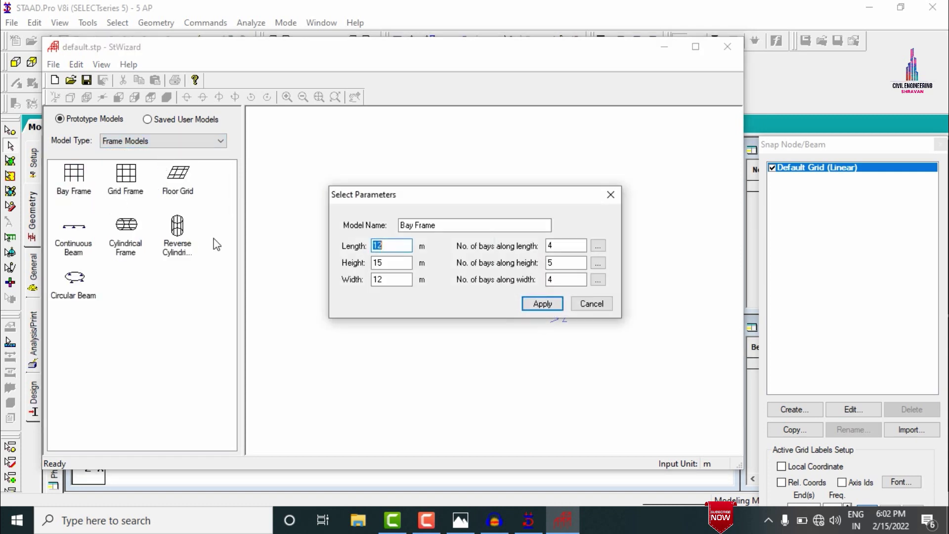
# Set the bay frame to length 33 m, height 18 m and width 17 m, with 11, 6 and 5 bays respectively.
pyautogui.write('33')
pyautogui.press('Tab')
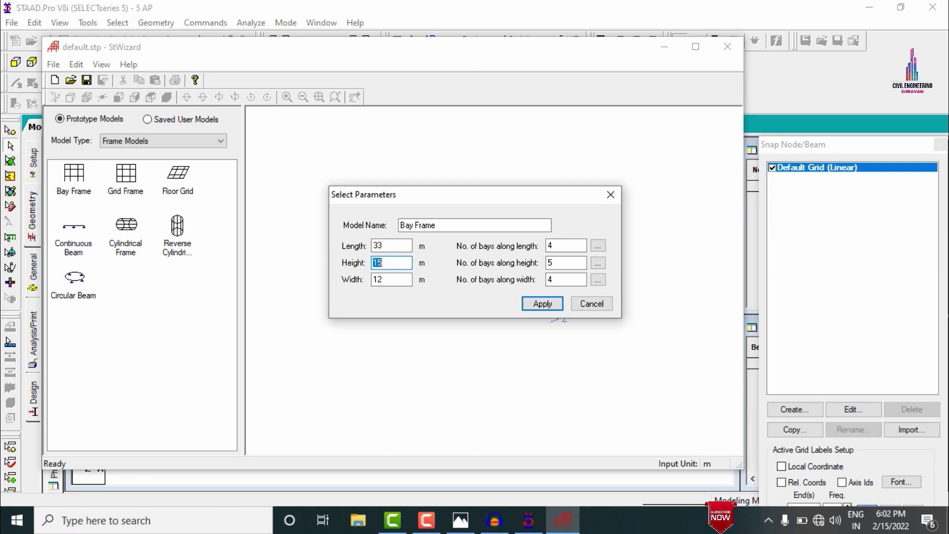
pyautogui.write('1')
pyautogui.press('Tab')
pyautogui.write('1')
pyautogui.press('Tab')
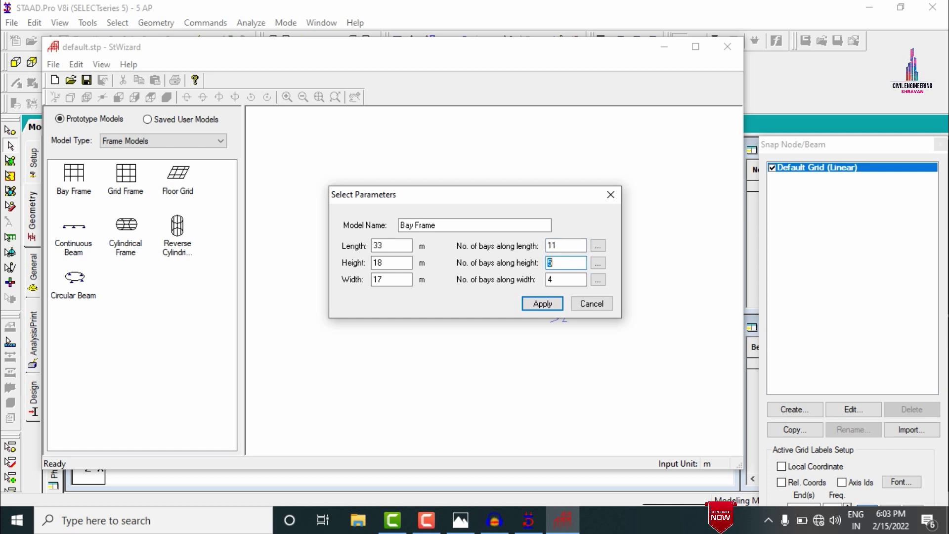
pyautogui.press('Tab')
pyautogui.write('5')
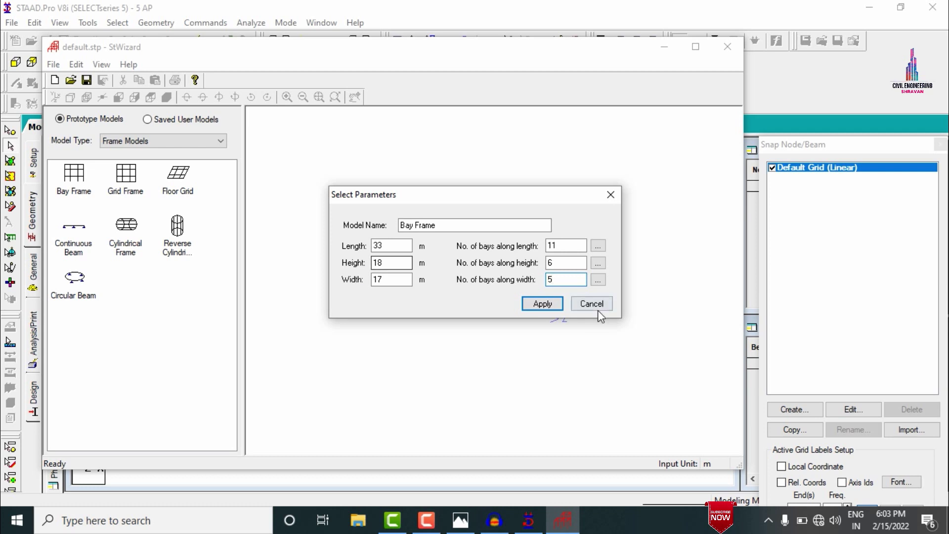
# Set the five bays along the width to 3, 4, 3, 4 and 3 m and apply the bay frame parameters.
pyautogui.click(599, 280)
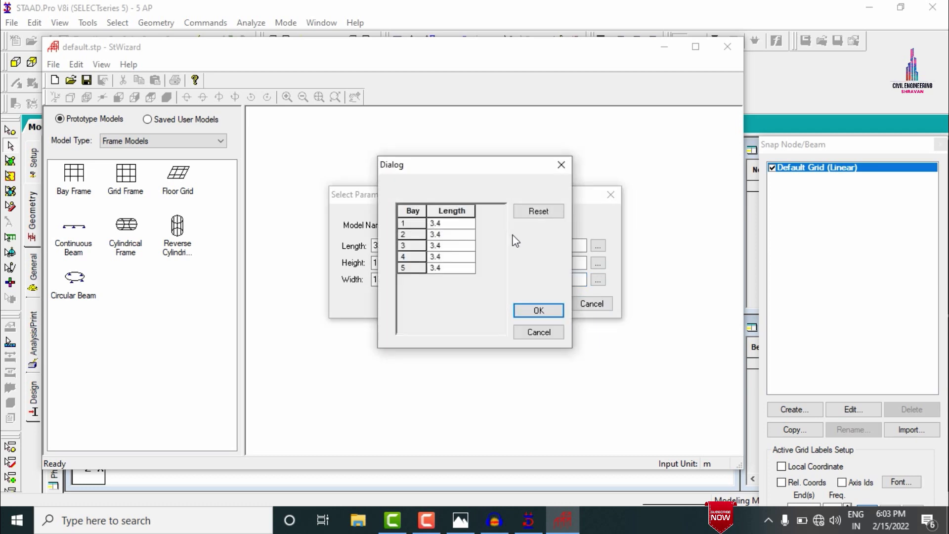
pyautogui.click(463, 226)
pyautogui.write('3.4')
pyautogui.press('Down')
pyautogui.write('3')
pyautogui.press('Down')
pyautogui.write('4')
pyautogui.press('Down')
pyautogui.write('3')
pyautogui.click(535, 310)
pyautogui.click(539, 303)
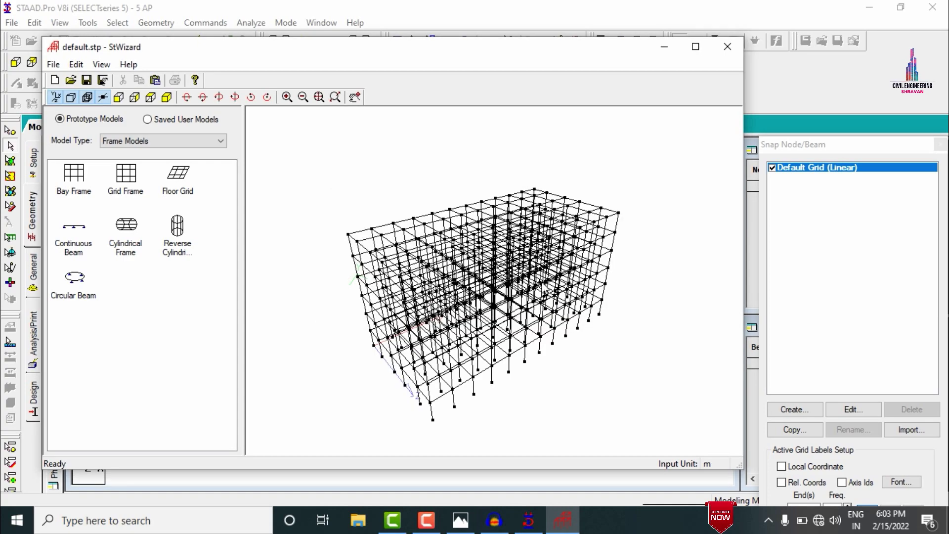
# Transfer the bay frame into the STAAD model at X, Y and Z offsets of 0 m and turn off the snap grid.
pyautogui.moveTo(581, 240); pyautogui.dragTo(559, 310)
pyautogui.click(741, 41)
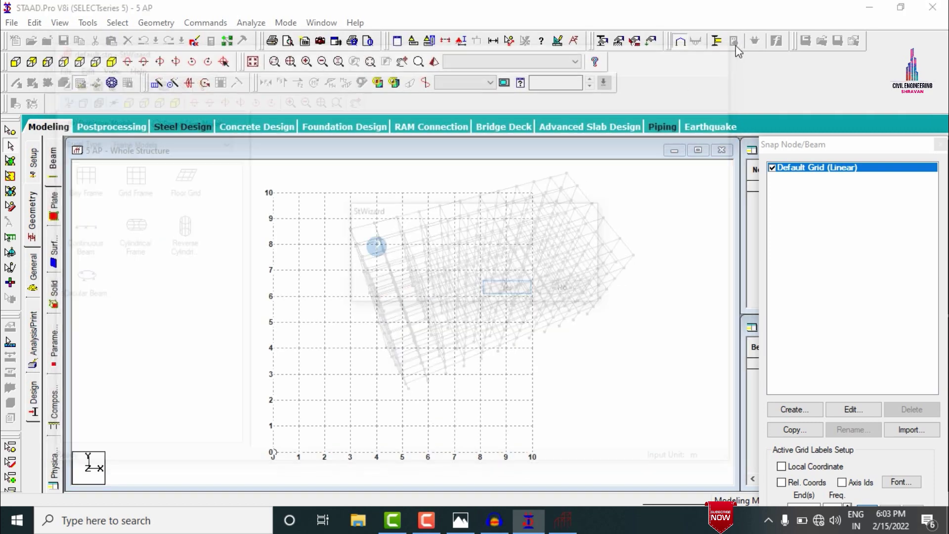
pyautogui.click(494, 292)
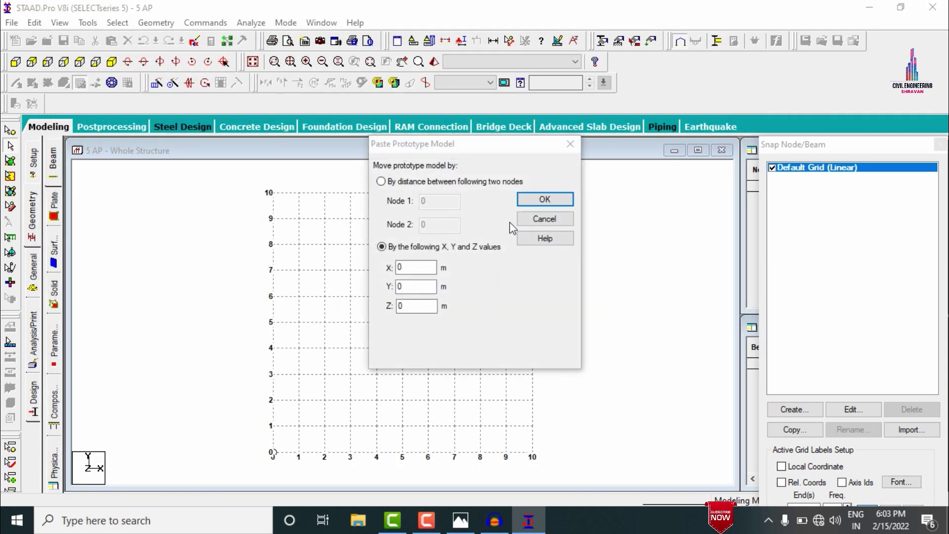
pyautogui.click(544, 198)
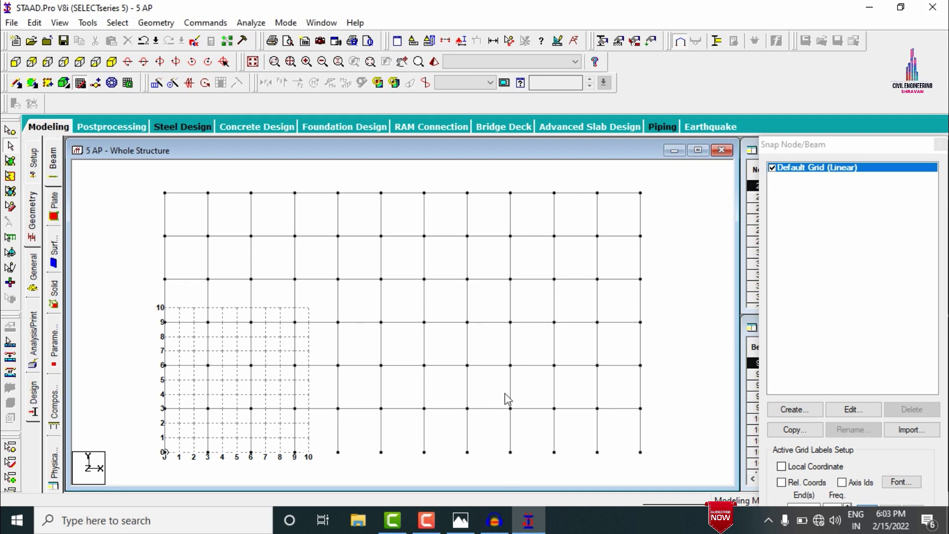
pyautogui.click(81, 84)
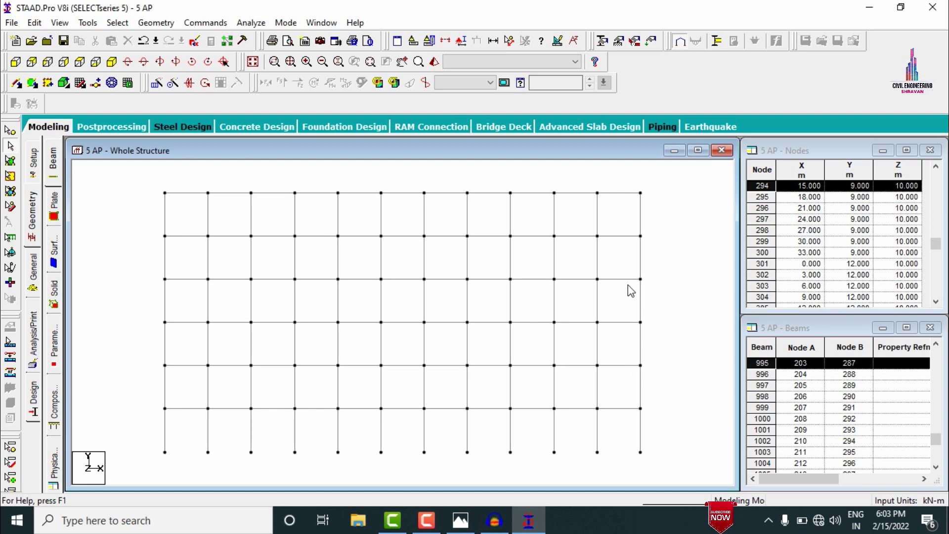
# Isolate the floor beams at the 6 m level with a Window/Rubber Band section and show them in isometric view.
pyautogui.click(444, 42)
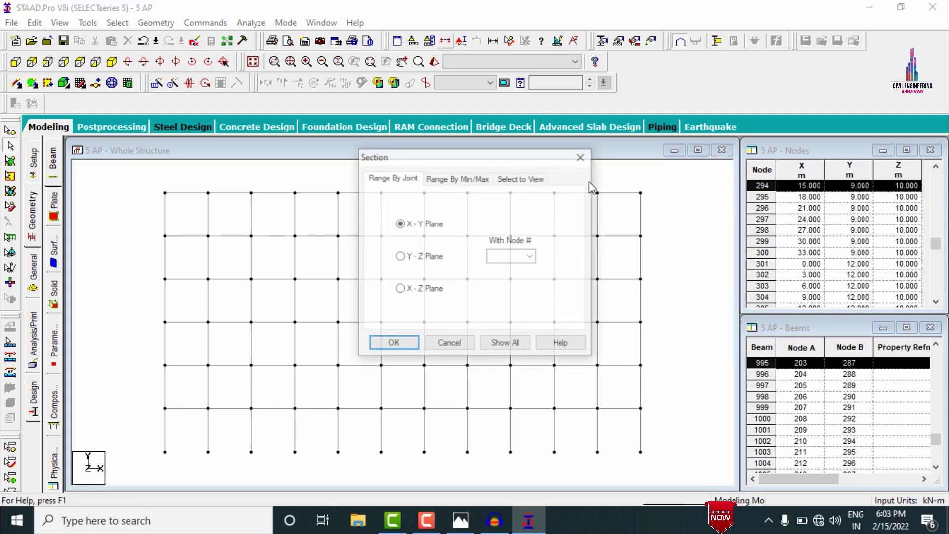
pyautogui.click(526, 187)
pyautogui.click(382, 342)
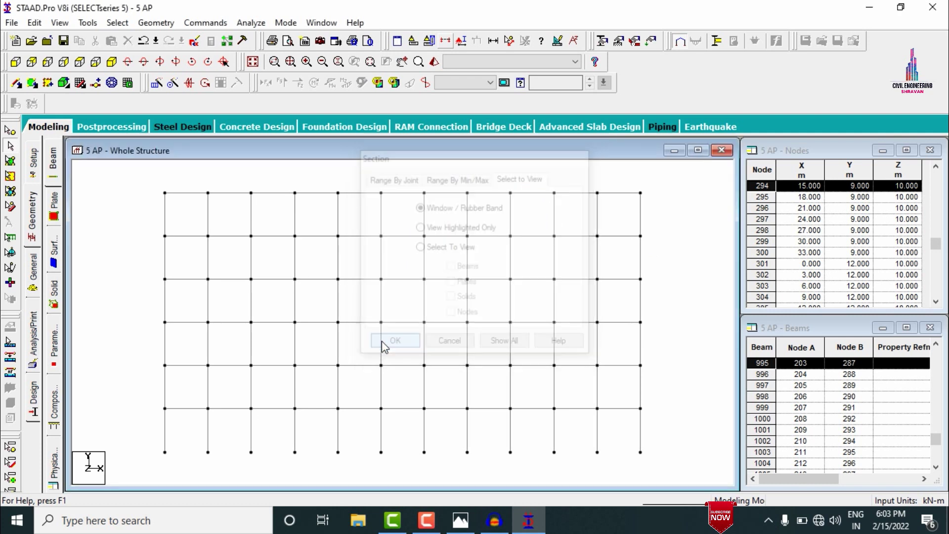
pyautogui.moveTo(147, 357); pyautogui.dragTo(677, 367)
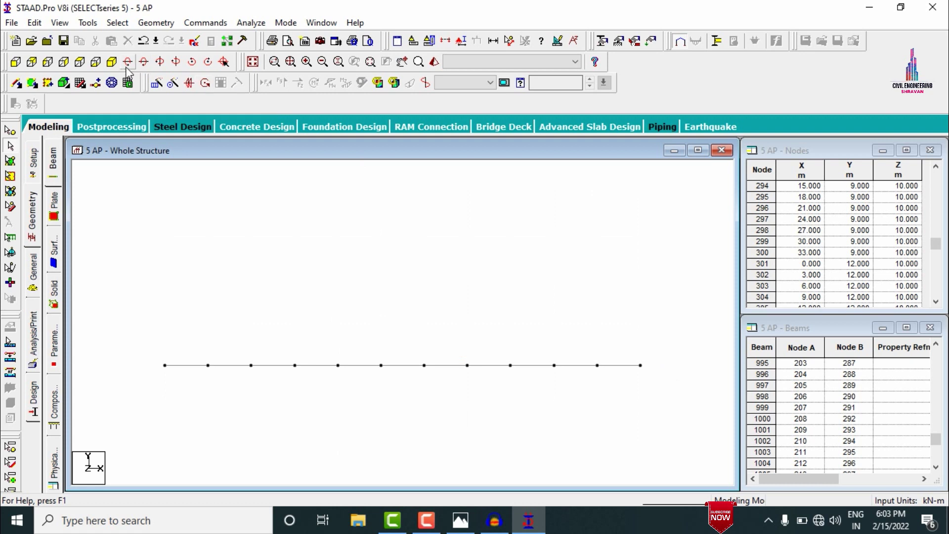
pyautogui.click(64, 83)
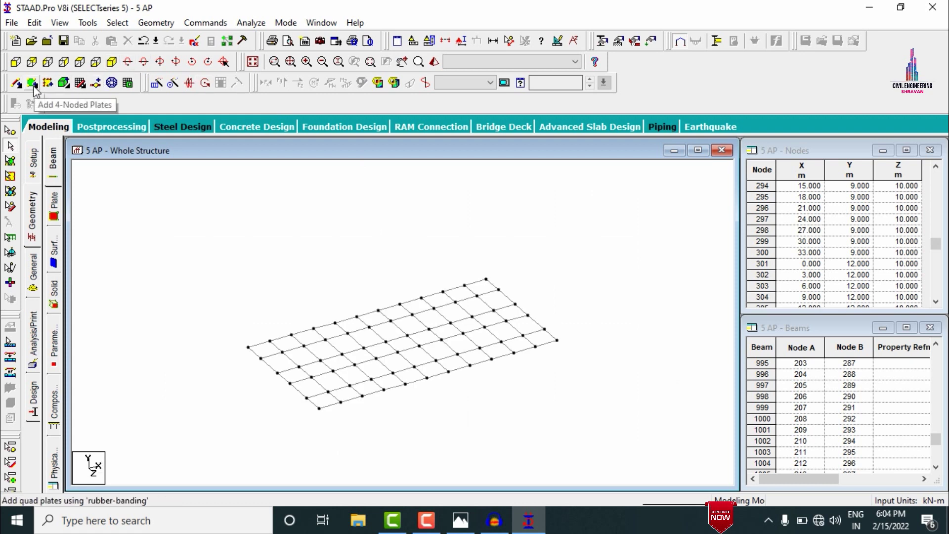
# Mesh the 3 m by 3 m corner panel at the X=0, Z=0 end with quadrilateral meshing and 3 divisions per side.
pyautogui.click(112, 83)
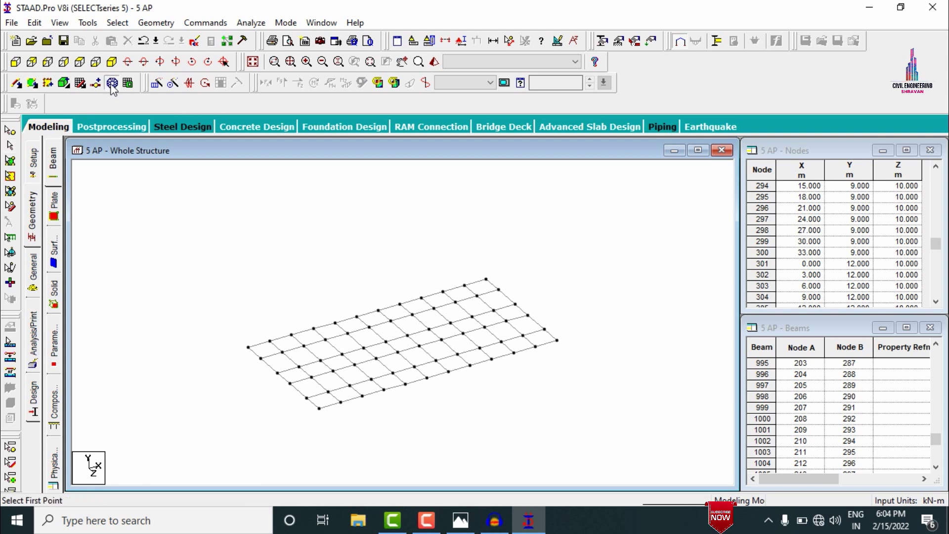
pyautogui.click(248, 348)
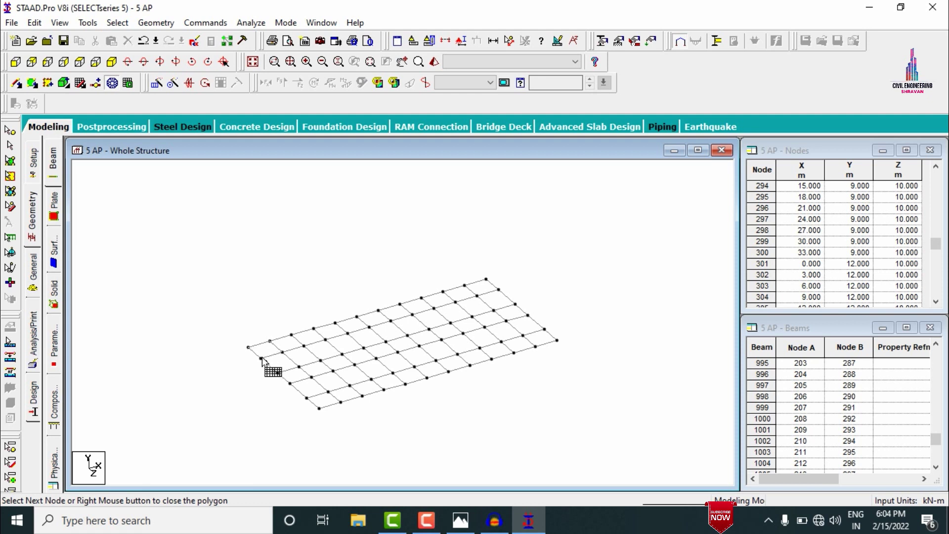
pyautogui.click(248, 349)
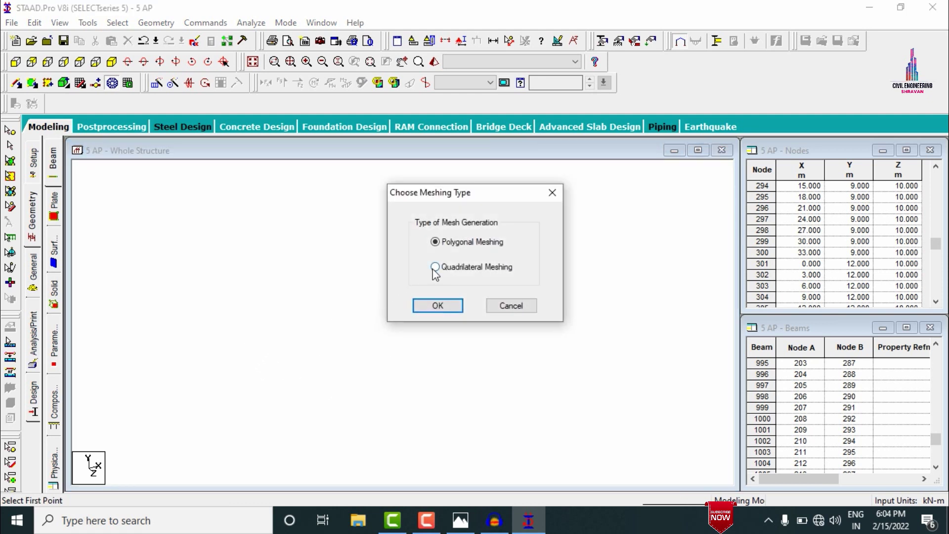
pyautogui.click(445, 306)
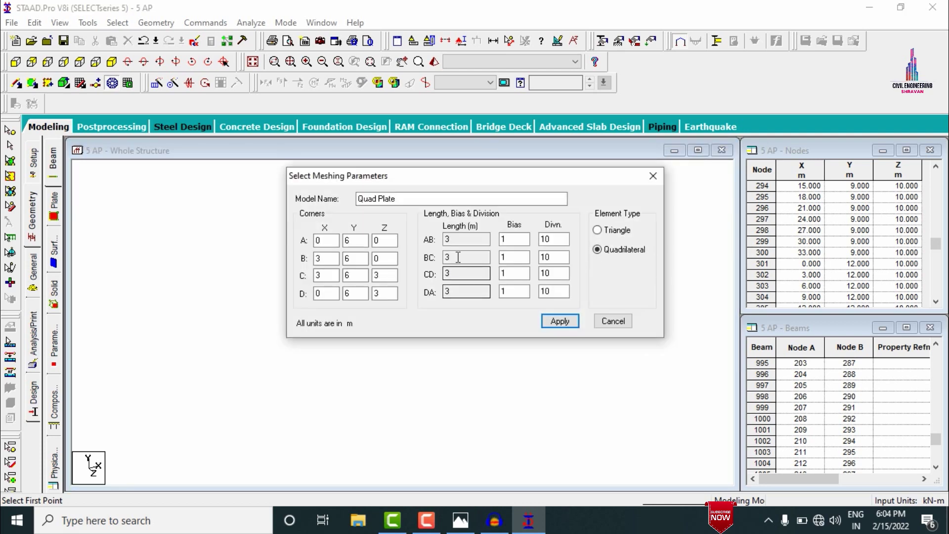
pyautogui.rightClick(502, 250)
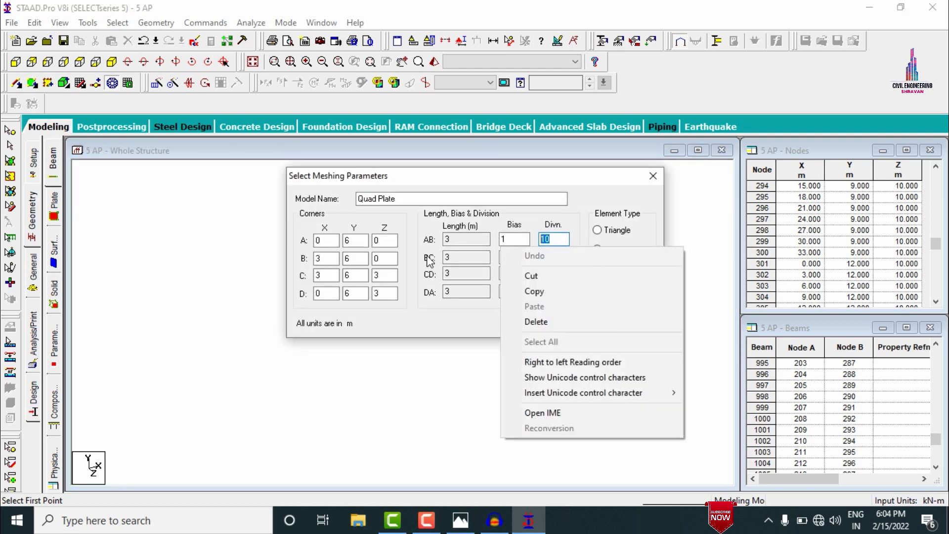
pyautogui.click(562, 237)
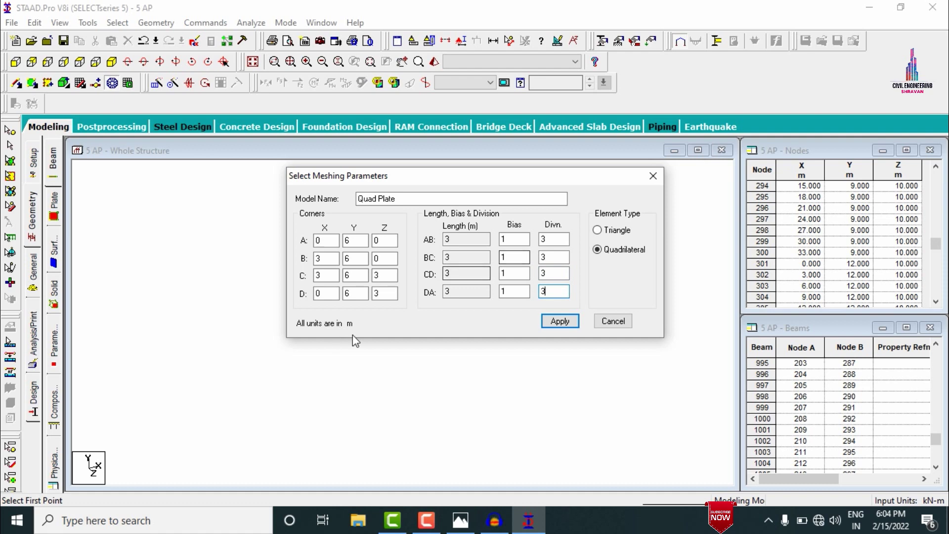
pyautogui.click(560, 321)
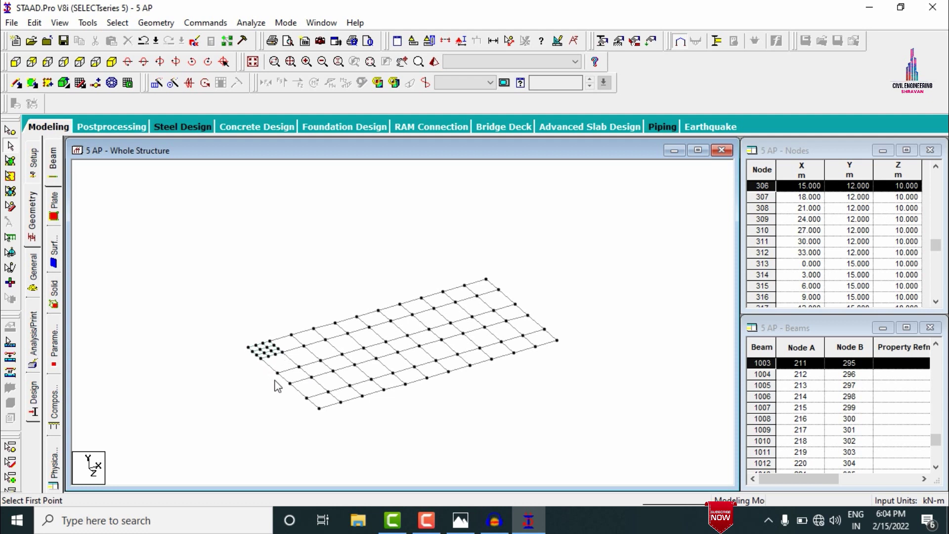
# Select the corner panel's plates and repeat them in the X direction with 2 steps at 3 m spacing.
pyautogui.scroll(1, 277, 381)
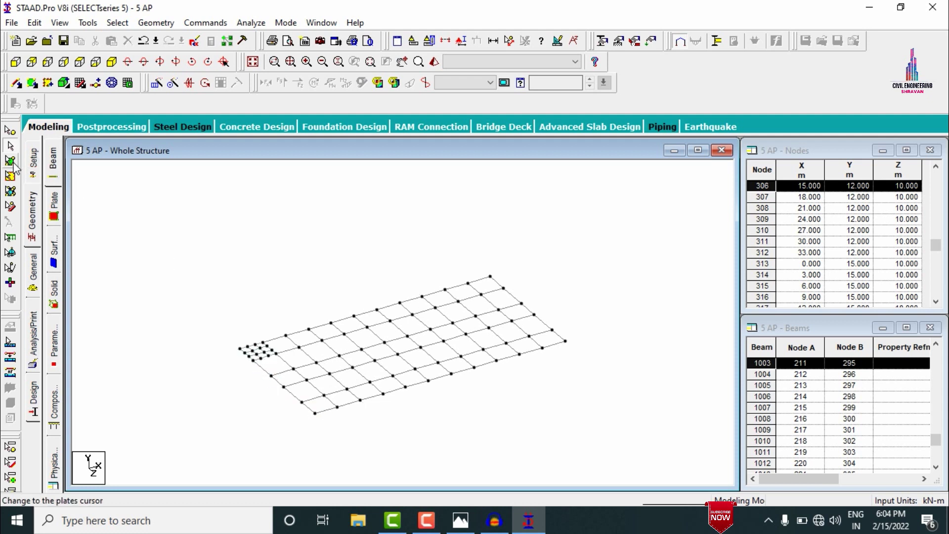
pyautogui.click(10, 161)
pyautogui.moveTo(218, 312); pyautogui.dragTo(290, 375)
pyautogui.rightClick(182, 200)
pyautogui.press('Escape')
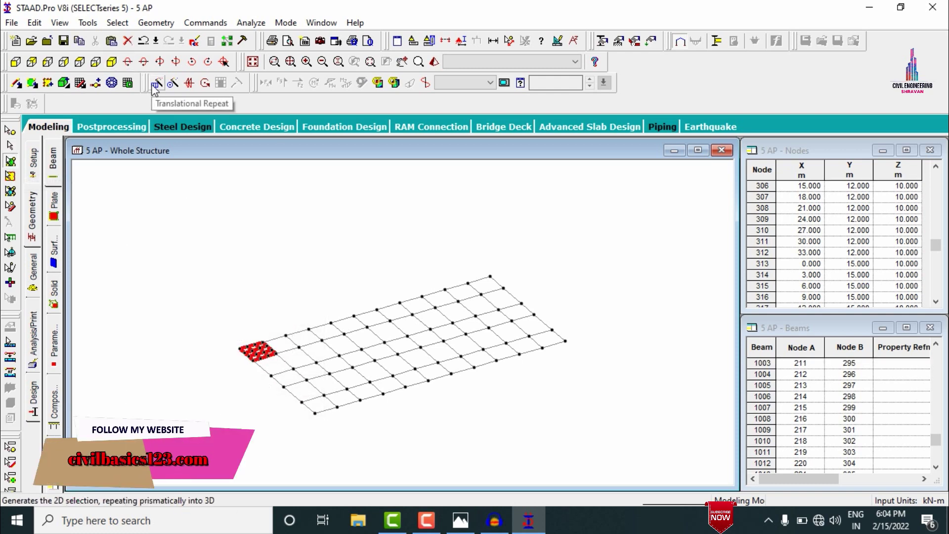
pyautogui.click(157, 83)
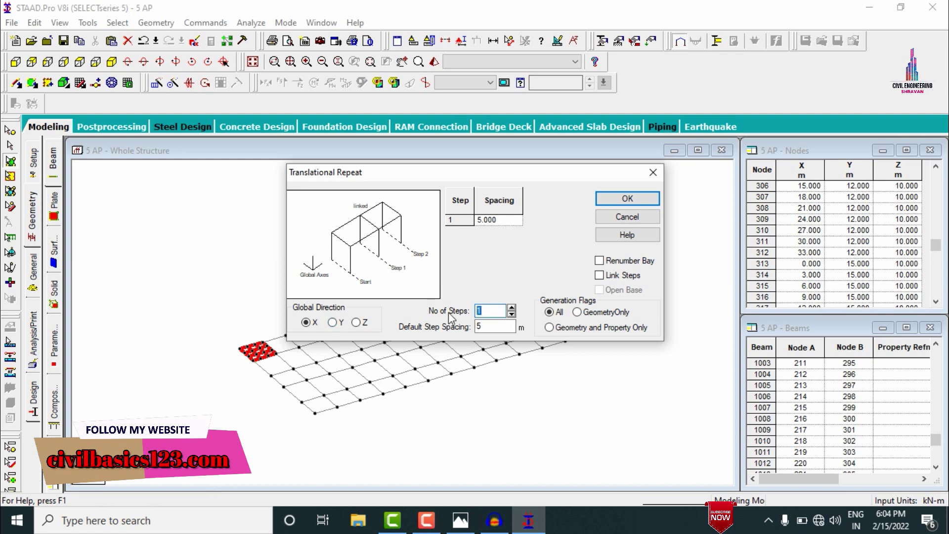
pyautogui.write('2')
pyautogui.press('Tab')
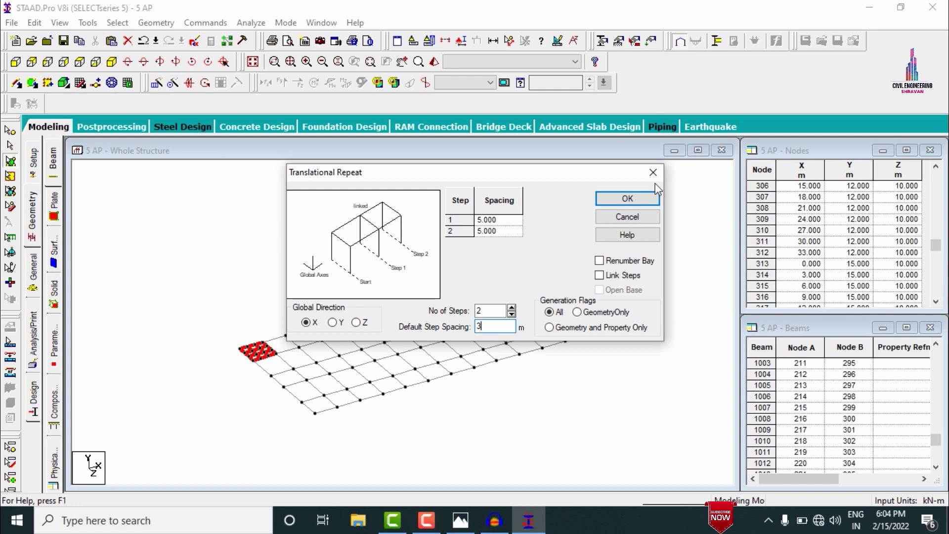
pyautogui.click(636, 196)
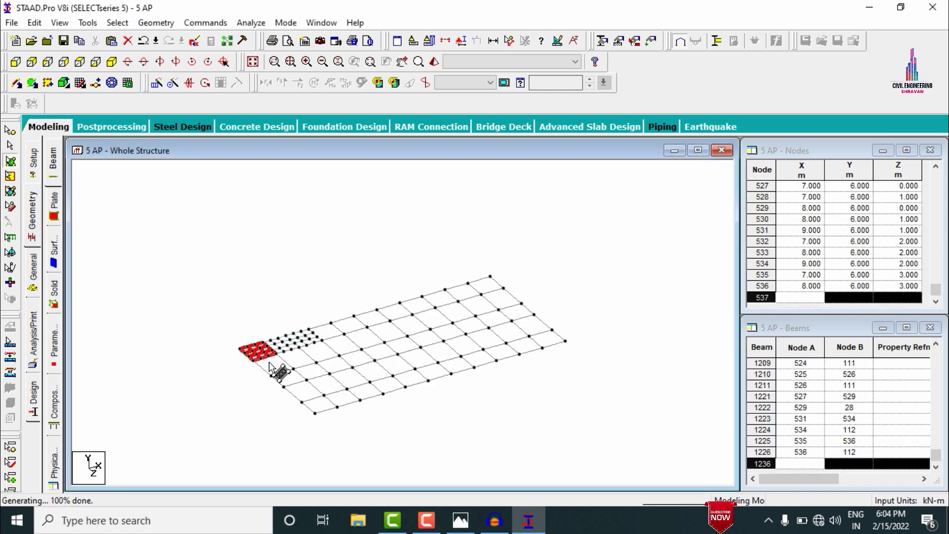
pyautogui.click(307, 268)
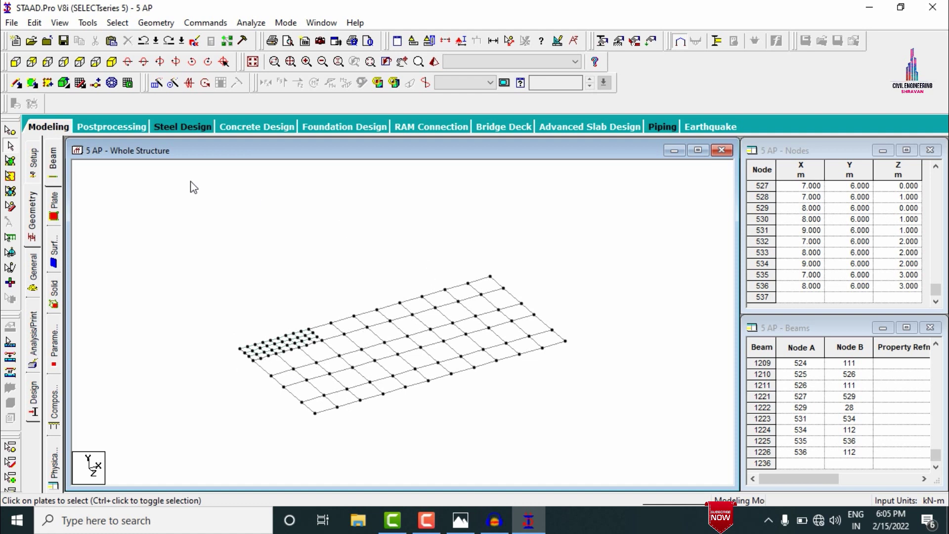
# Mesh the adjoining 3 m by 4 m panel in Z with quadrilateral meshing, using 3 divisions on 3 m sides and 4 on 4 m sides.
pyautogui.click(113, 84)
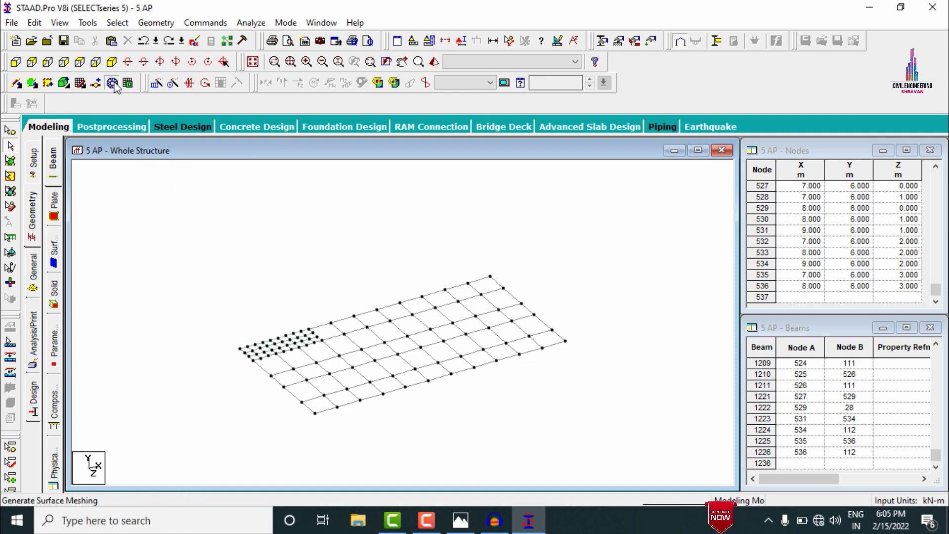
pyautogui.click(253, 360)
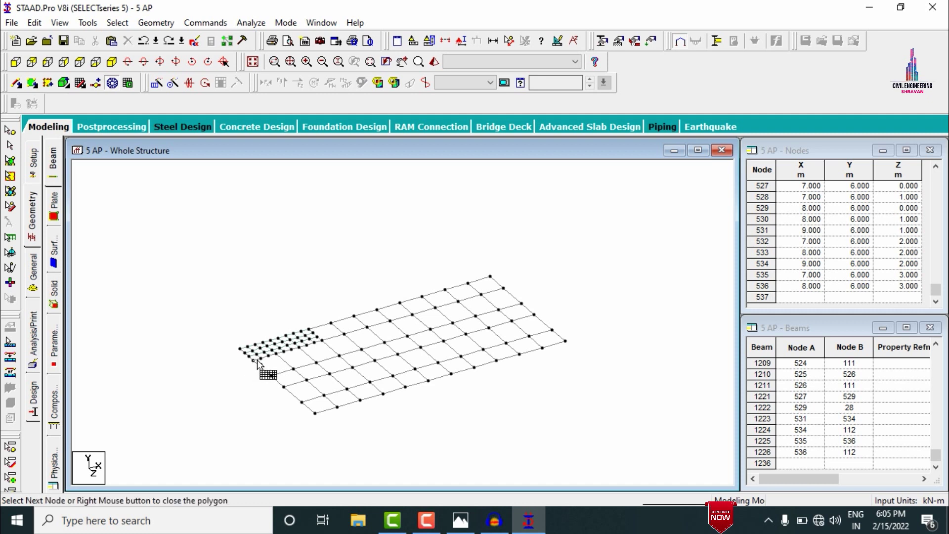
pyautogui.click(278, 354)
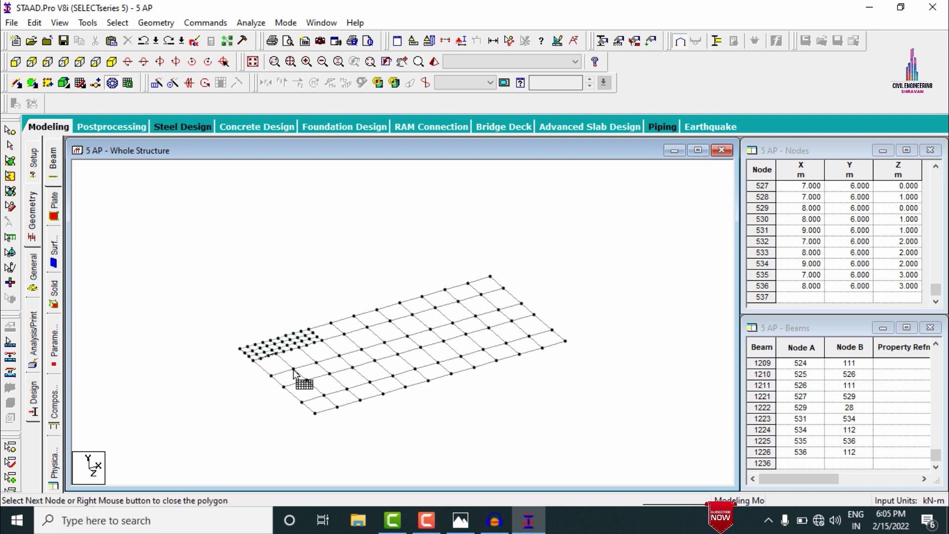
pyautogui.click(295, 369)
pyautogui.click(271, 375)
pyautogui.click(253, 364)
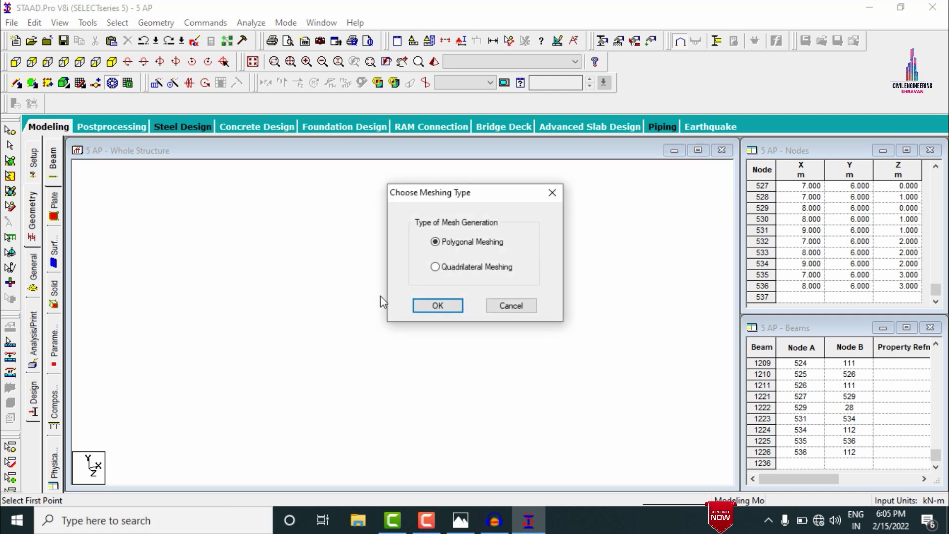
pyautogui.click(436, 268)
pyautogui.click(436, 305)
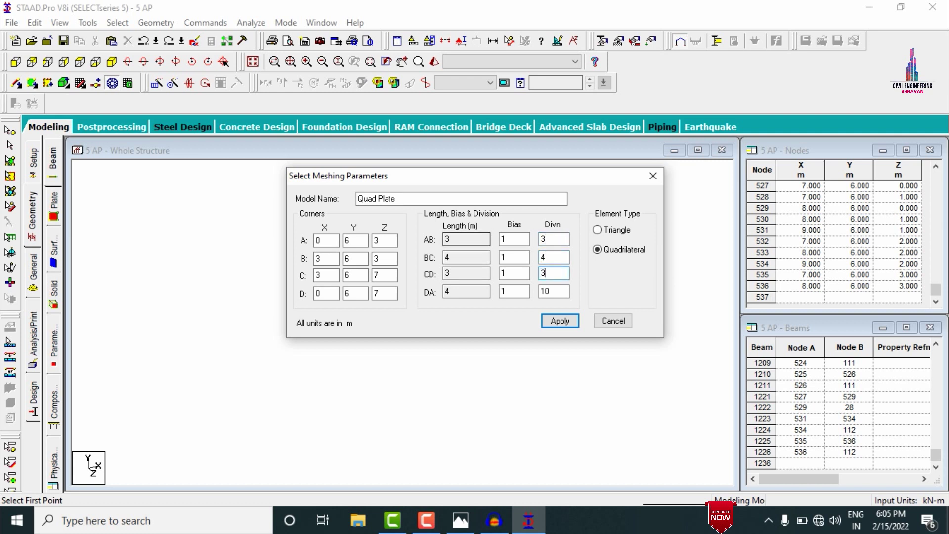
pyautogui.click(560, 321)
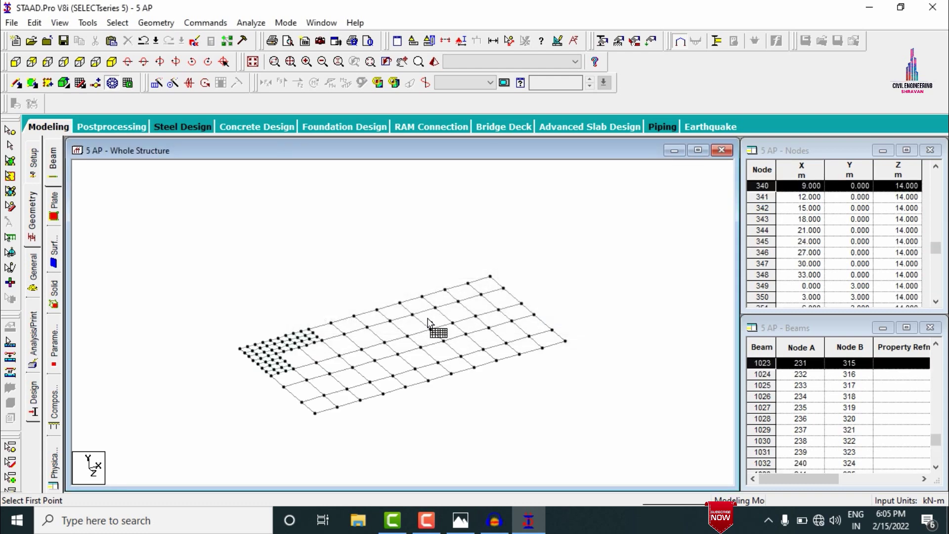
# Select the 3 m by 4 m panel's plates and repeat them in the X direction with 2 steps at 3 m spacing.
pyautogui.click(80, 62)
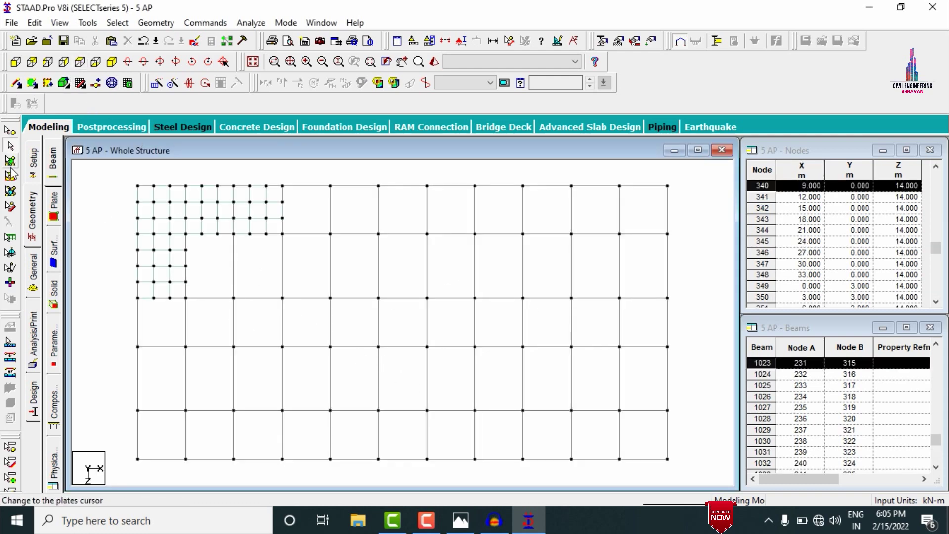
pyautogui.click(9, 176)
pyautogui.moveTo(107, 235); pyautogui.dragTo(137, 242)
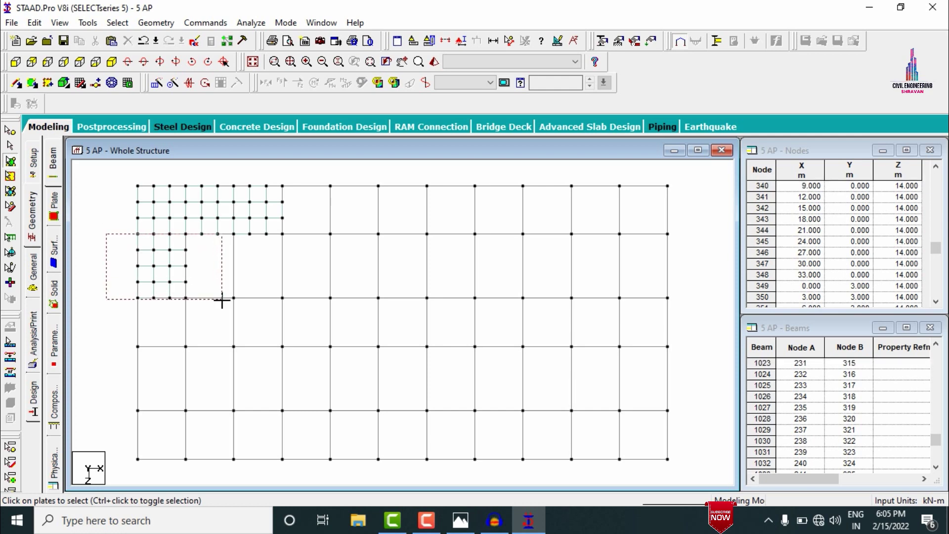
pyautogui.moveTo(223, 300); pyautogui.dragTo(223, 299)
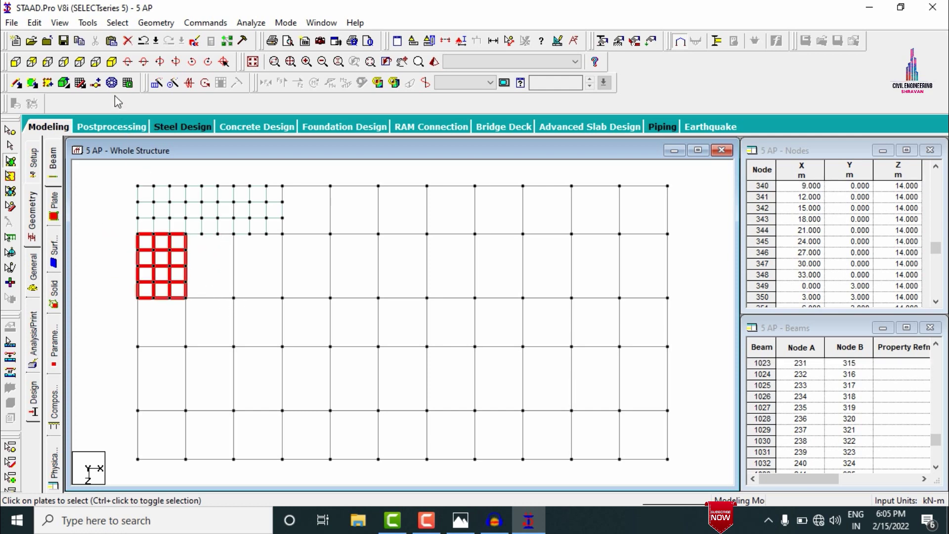
pyautogui.click(155, 83)
pyautogui.moveTo(493, 311); pyautogui.dragTo(454, 312)
pyautogui.write('2')
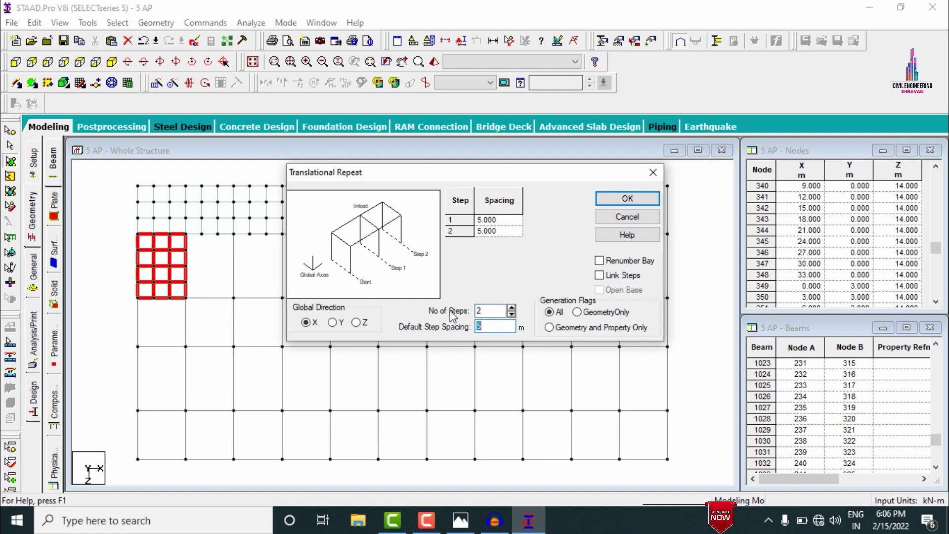
pyautogui.click(608, 201)
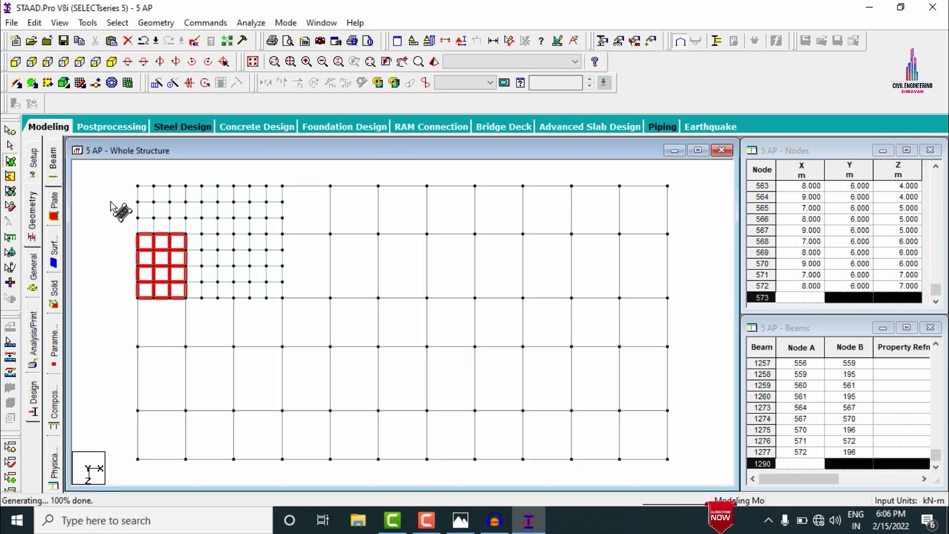
# Select the third bay's plates across both meshed rows and repeat them in the X direction with 8 steps at 3 m spacing, declining the auto save.
pyautogui.moveTo(131, 180); pyautogui.dragTo(304, 309)
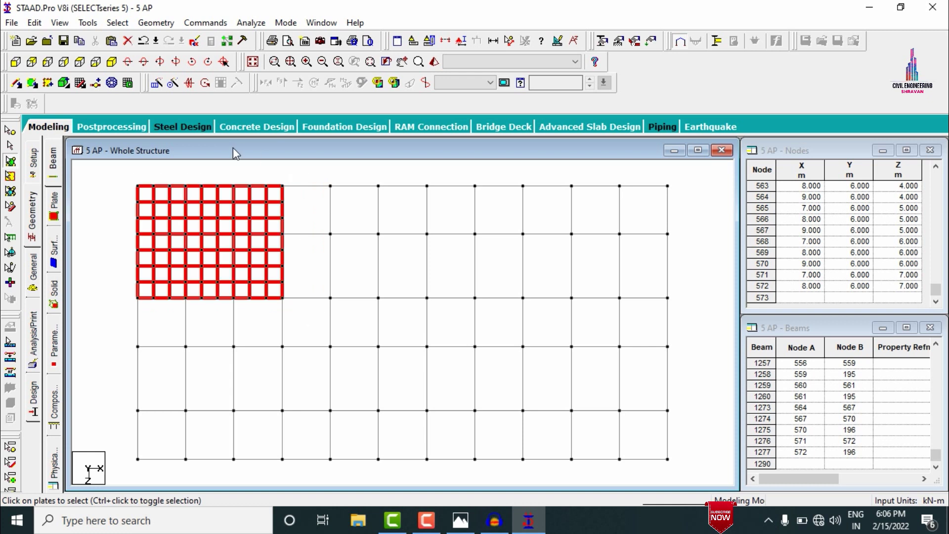
pyautogui.click(10, 161)
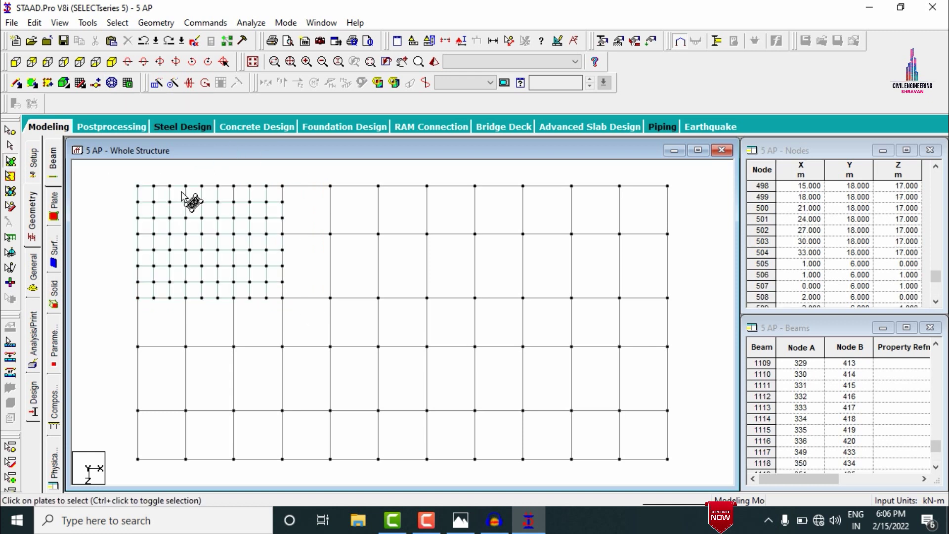
pyautogui.moveTo(225, 164); pyautogui.dragTo(290, 310)
pyautogui.moveTo(306, 174); pyautogui.dragTo(229, 303)
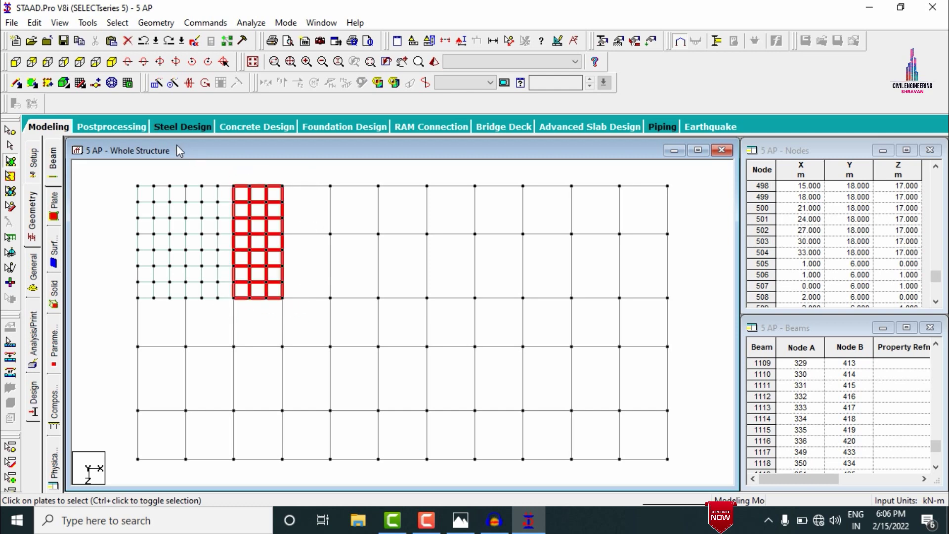
pyautogui.click(159, 83)
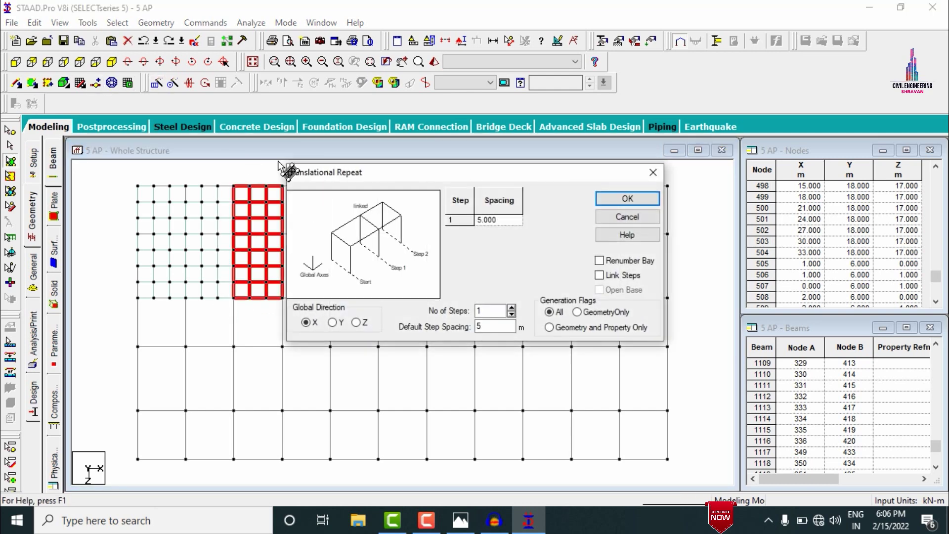
pyautogui.moveTo(380, 168); pyautogui.dragTo(399, 345)
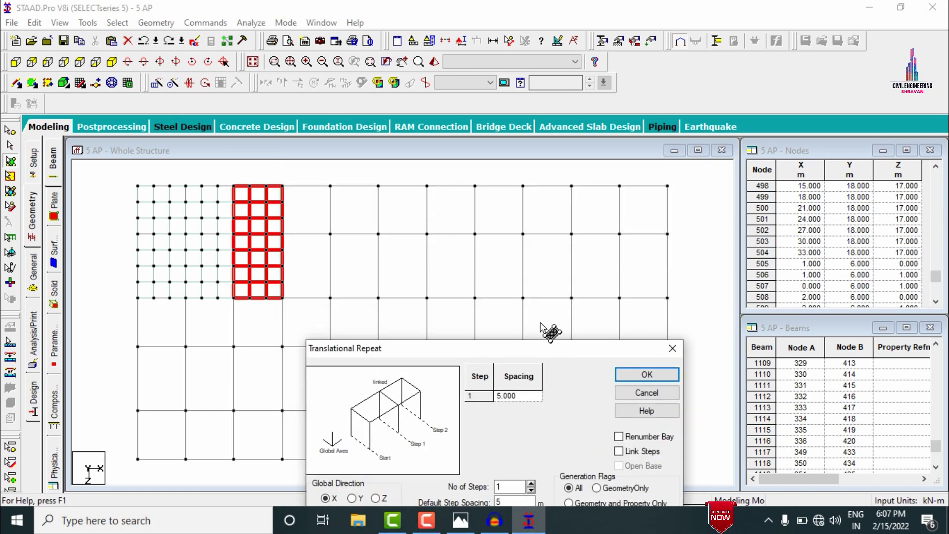
pyautogui.moveTo(535, 355); pyautogui.dragTo(525, 191)
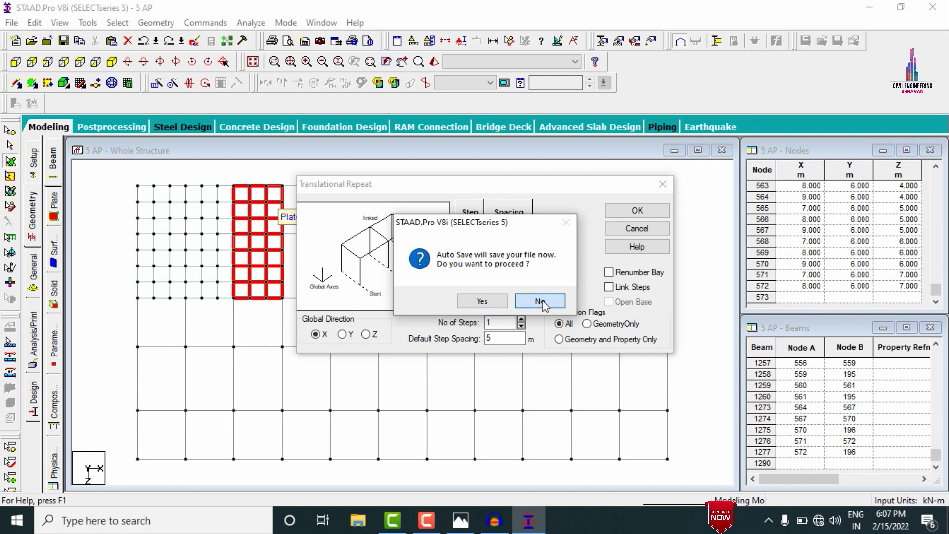
pyautogui.click(543, 300)
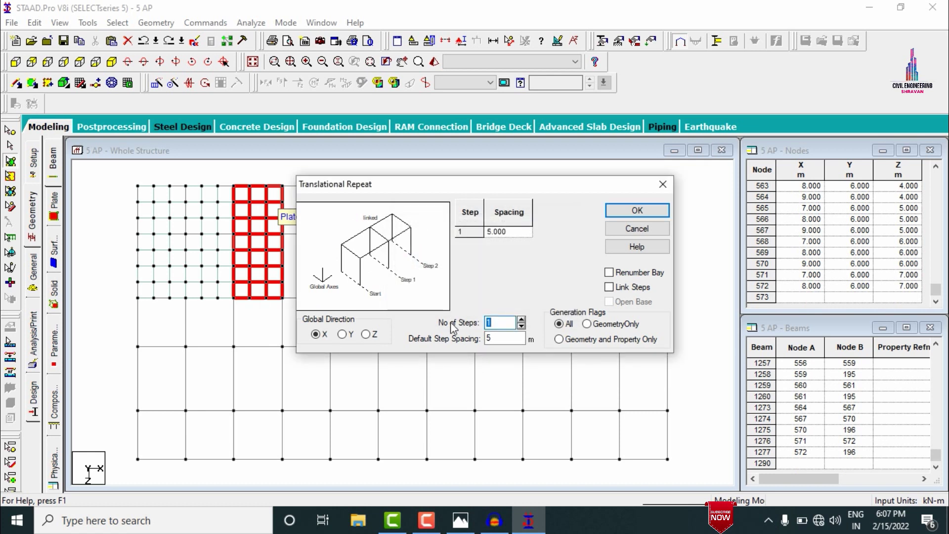
pyautogui.write('8')
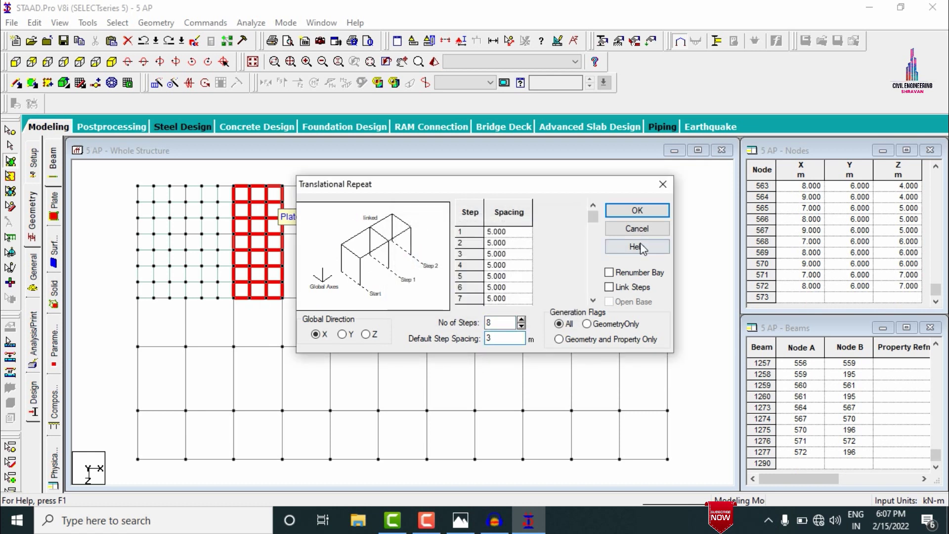
pyautogui.click(636, 210)
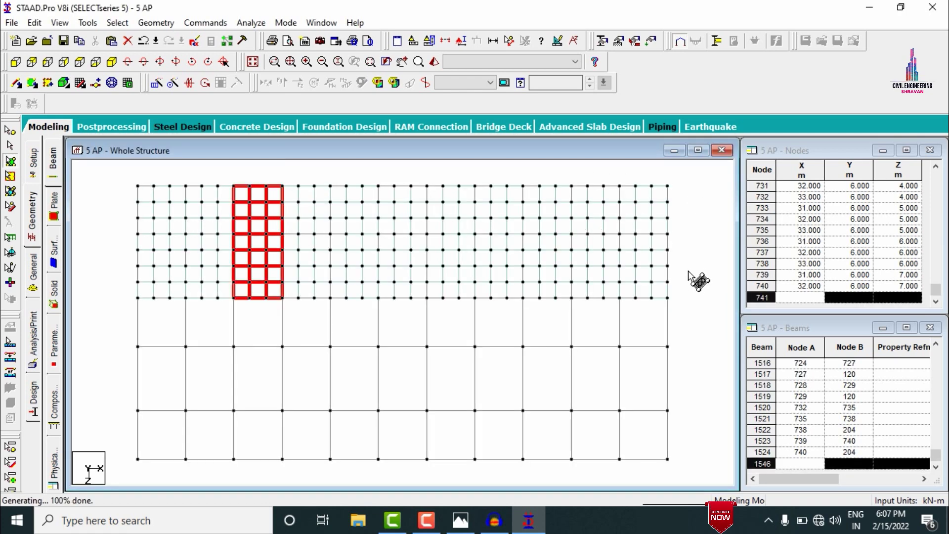
pyautogui.click(94, 283)
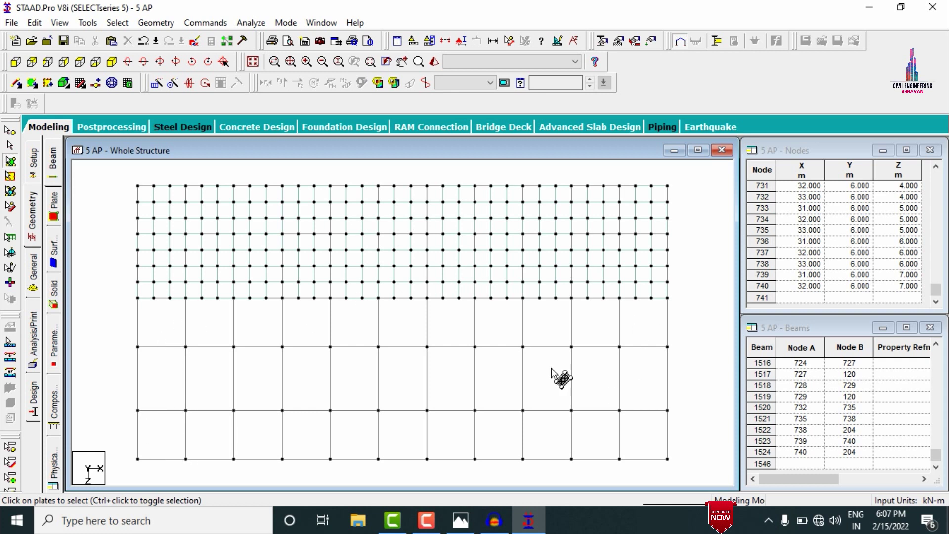
# Mesh the 3 m by 3 m first-bay panel from Z 7 to 10 m with quadrilateral meshing, using 3 divisions per side.
pyautogui.click(111, 83)
pyautogui.click(137, 298)
pyautogui.click(186, 298)
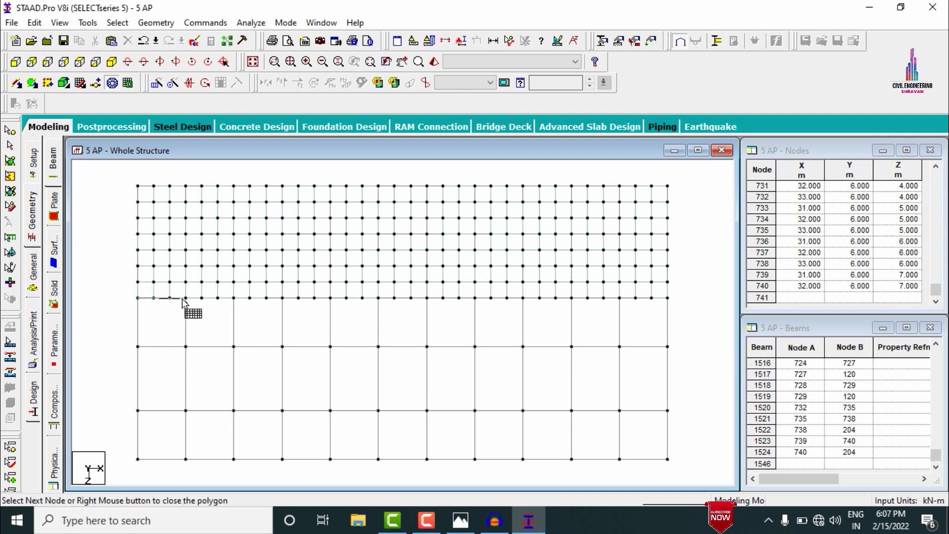
pyautogui.click(186, 347)
pyautogui.click(138, 347)
pyautogui.click(137, 298)
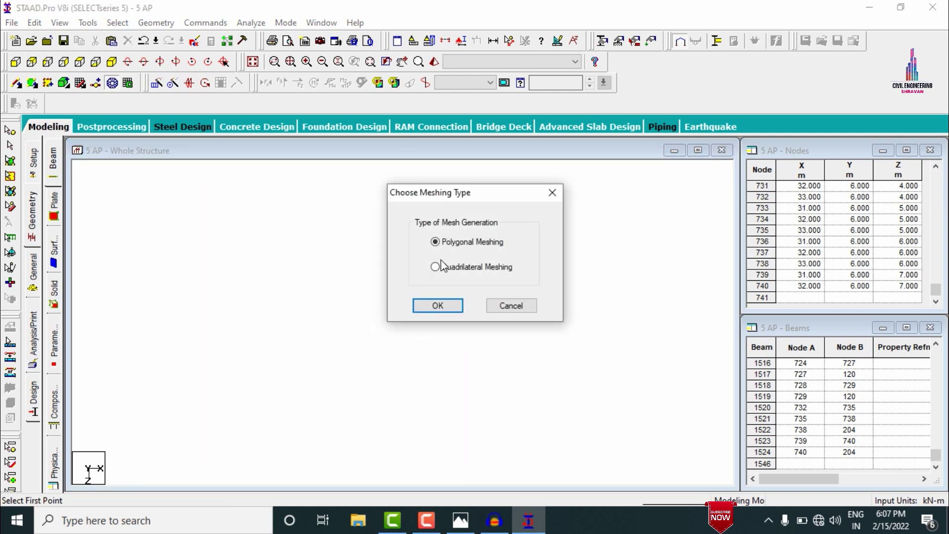
pyautogui.click(437, 306)
pyautogui.doubleClick(549, 239)
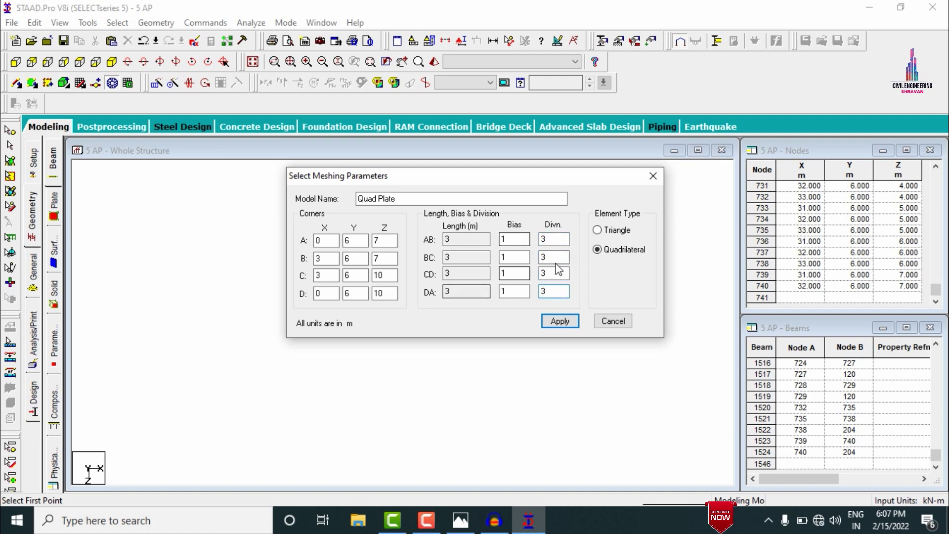
pyautogui.click(560, 321)
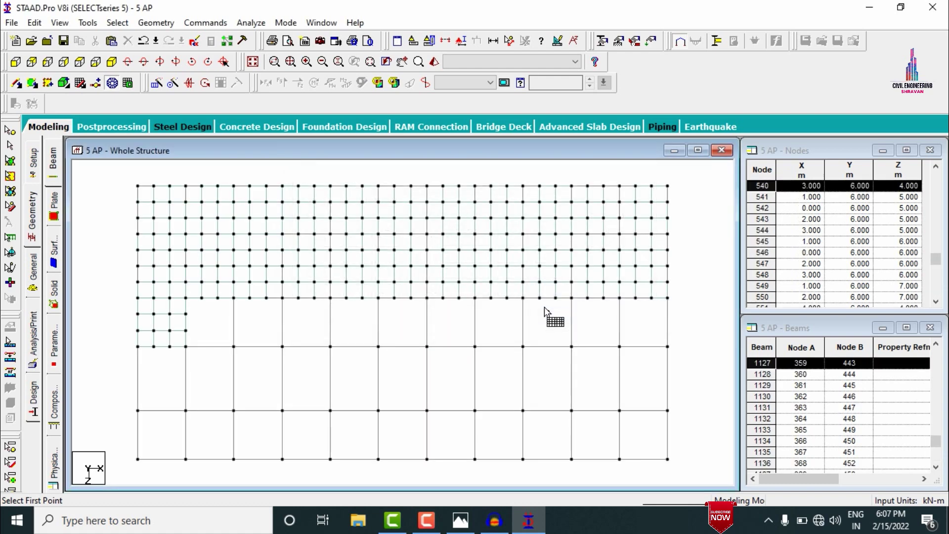
# Mesh the first-bay panel from Z 10 to 14 m with quadrilateral meshing, using 3 divisions on 3 m sides and 4 on 4 m sides.
pyautogui.click(138, 347)
pyautogui.click(186, 347)
pyautogui.click(186, 411)
pyautogui.click(137, 411)
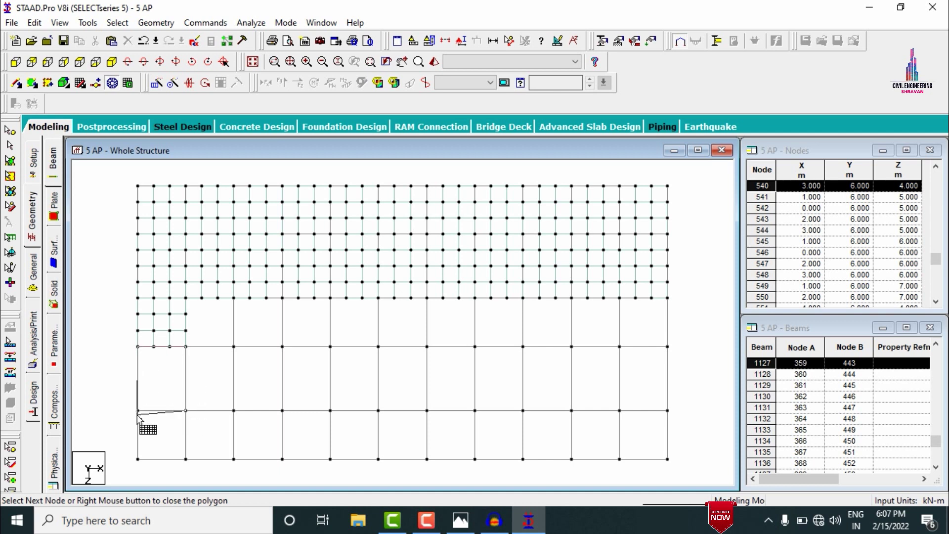
pyautogui.click(137, 347)
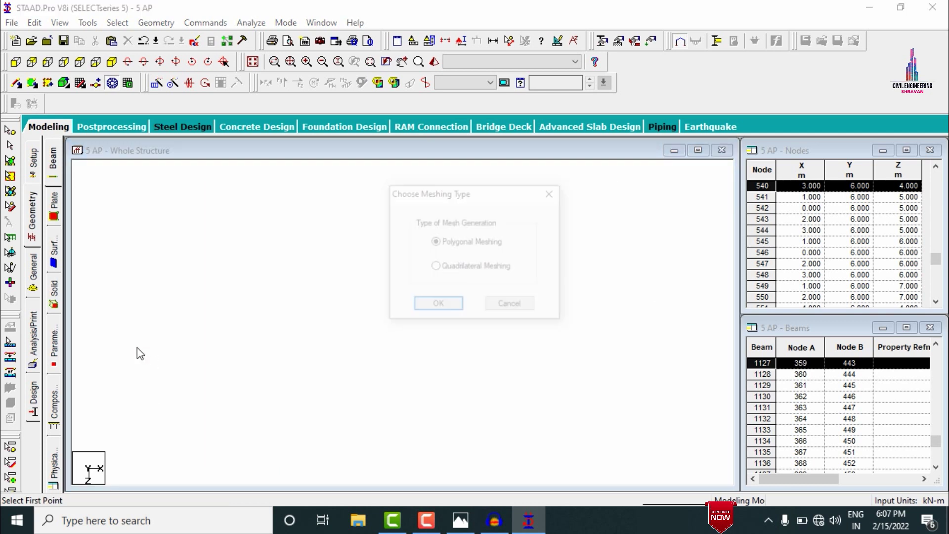
pyautogui.click(446, 267)
pyautogui.click(437, 306)
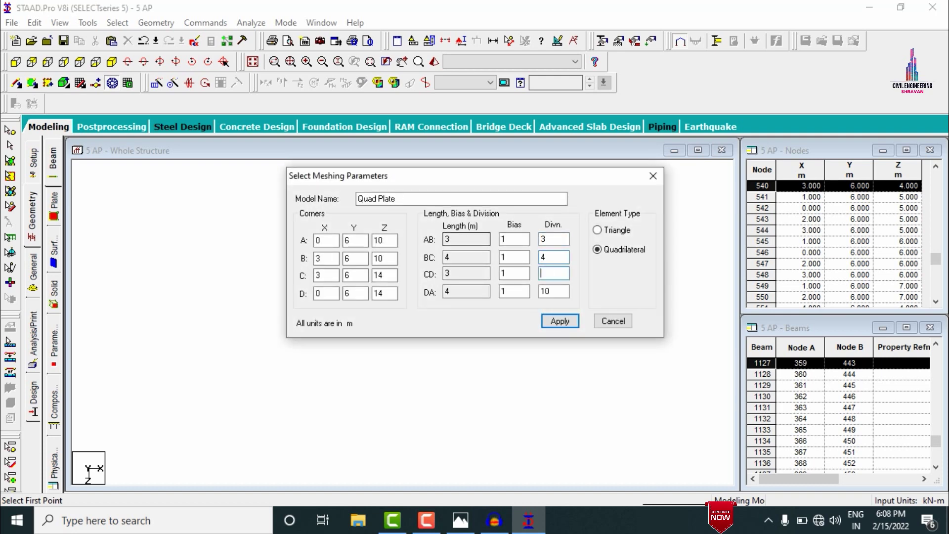
pyautogui.click(569, 323)
# Mesh the last first-bay panel from Z 14 to 17 m with quadrilateral meshing, using 3 divisions per side.
pyautogui.click(145, 417)
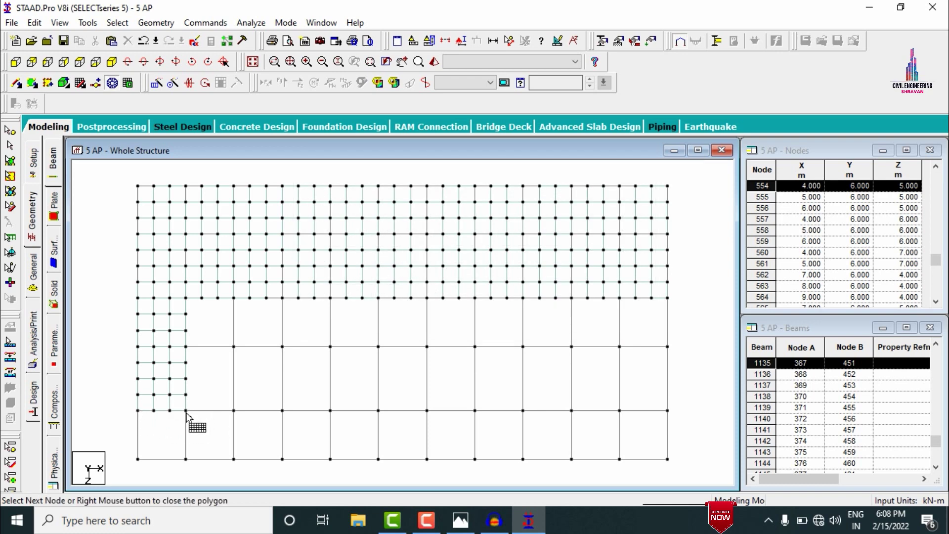
pyautogui.click(186, 412)
pyautogui.click(187, 460)
pyautogui.click(138, 459)
pyautogui.click(138, 412)
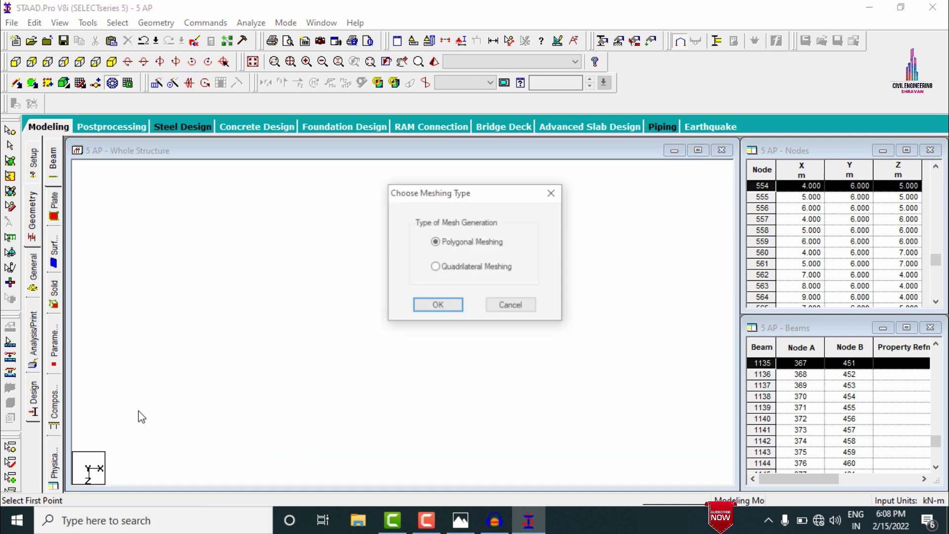
pyautogui.click(472, 267)
pyautogui.click(435, 305)
pyautogui.click(553, 239)
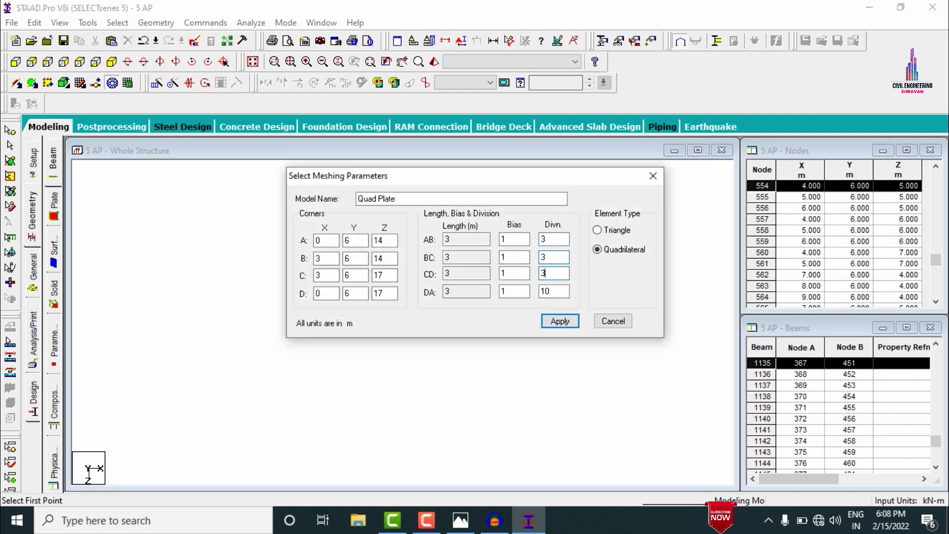
pyautogui.click(546, 322)
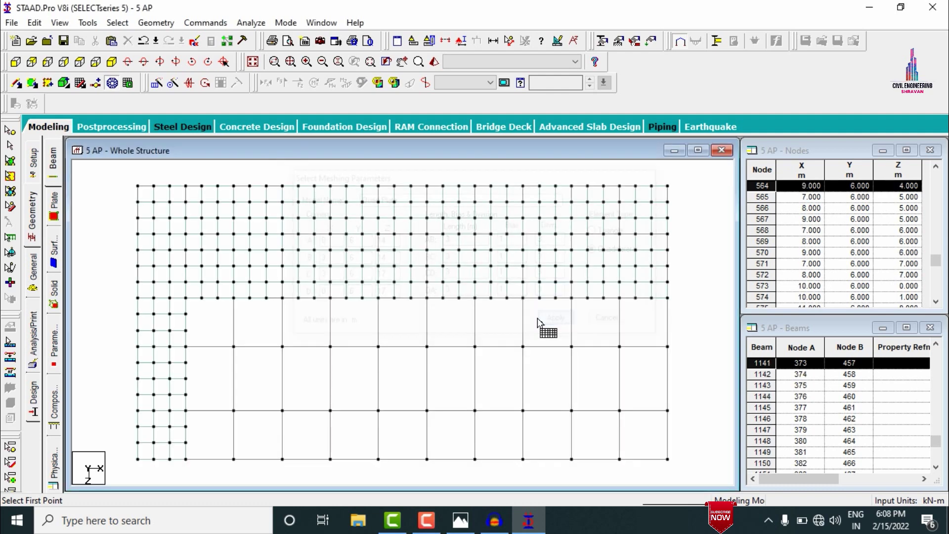
# Select the plates of the three new first-bay panels and repeat them in the X direction with 10 steps at the 3 m bay spacing.
pyautogui.click(9, 161)
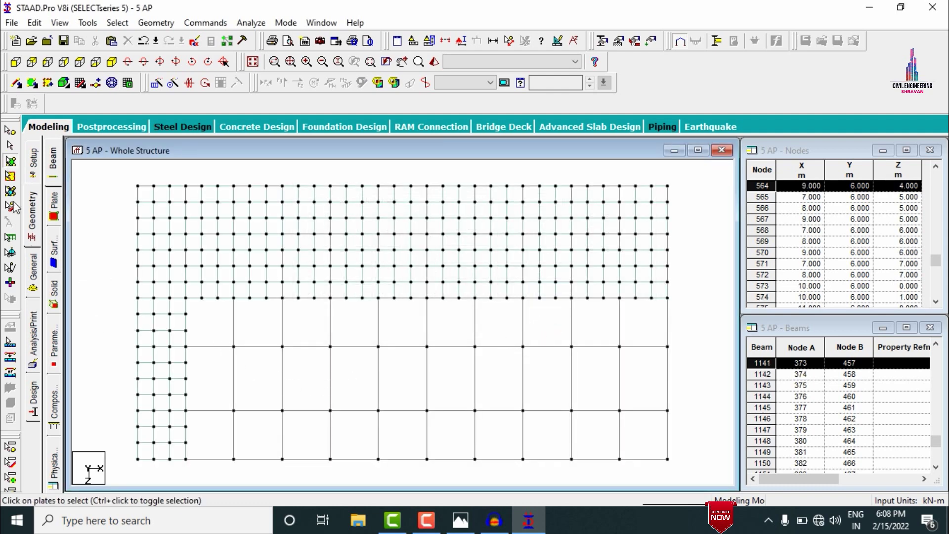
pyautogui.moveTo(203, 478); pyautogui.dragTo(117, 302)
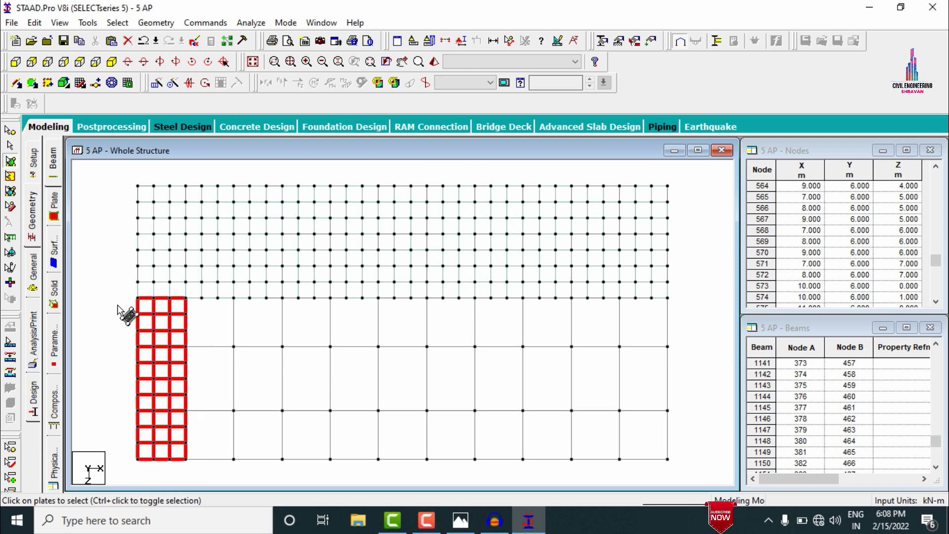
pyautogui.click(142, 84)
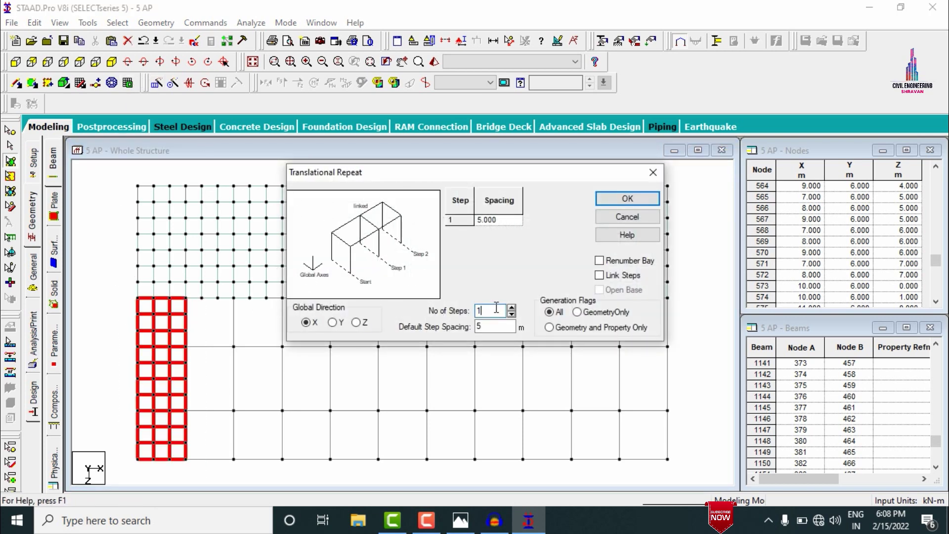
pyautogui.write('0')
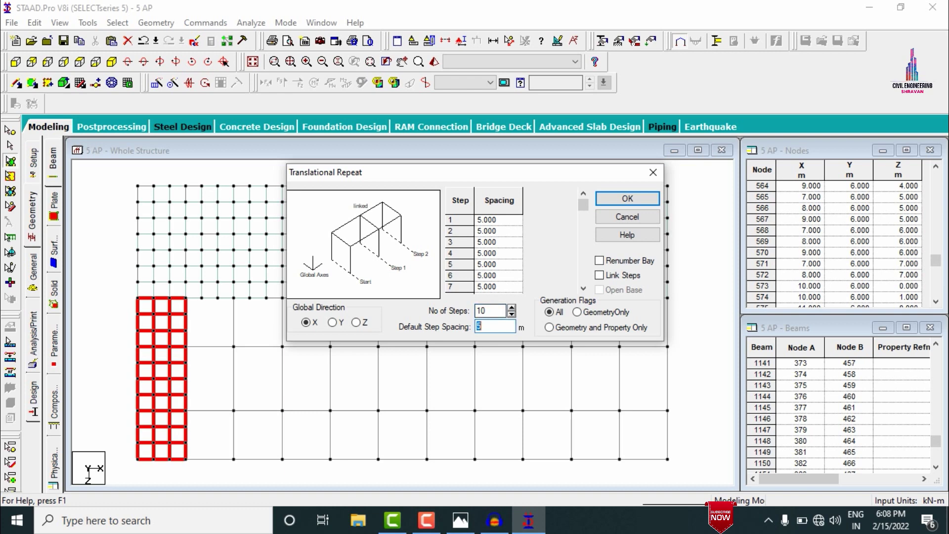
pyautogui.click(618, 199)
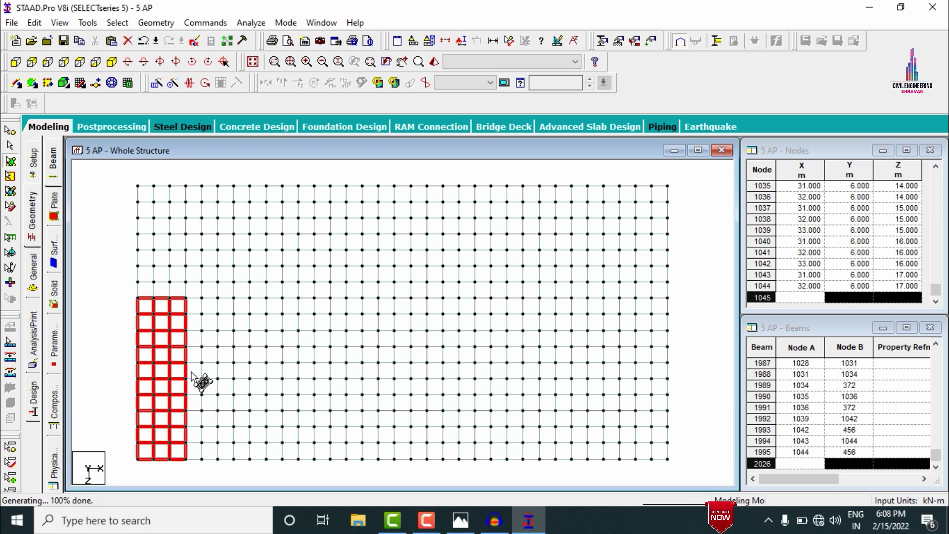
pyautogui.click(125, 177)
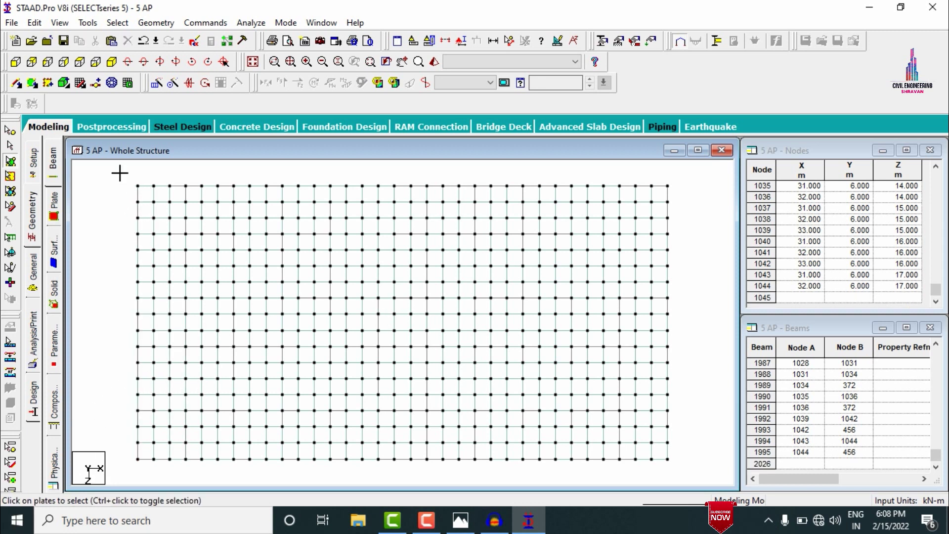
# Cut an opening left of the floor's centre by deleting a 3 by 3 block of plates together with the orphaned nodes.
pyautogui.click(305, 354)
pyautogui.keyDown('ctrl'); pyautogui.click(321, 355); pyautogui.keyUp('ctrl')
pyautogui.keyDown('ctrl'); pyautogui.click(339, 355); pyautogui.keyUp('ctrl')
pyautogui.keyDown('ctrl'); pyautogui.click(339, 338); pyautogui.keyUp('ctrl')
pyautogui.keyDown('ctrl'); pyautogui.click(322, 339); pyautogui.keyUp('ctrl')
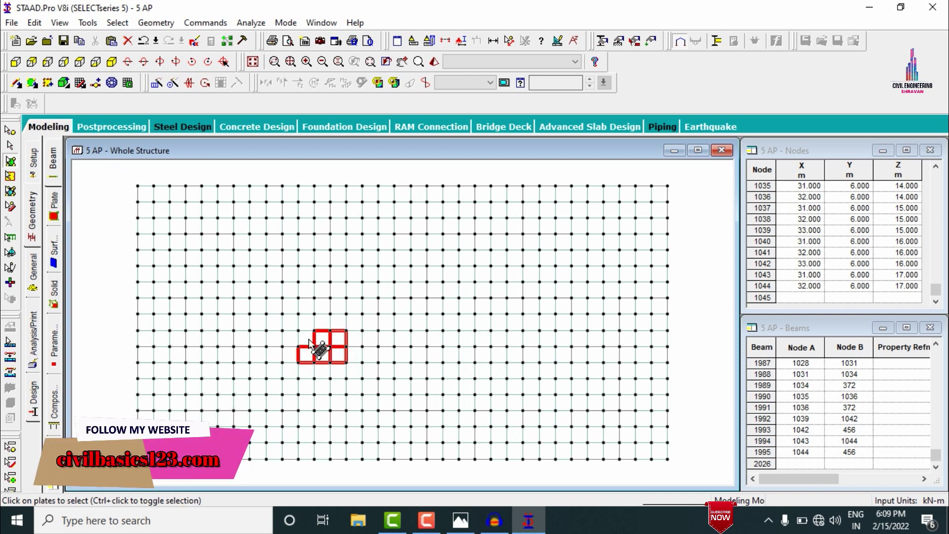
pyautogui.keyDown('ctrl'); pyautogui.click(305, 339); pyautogui.keyUp('ctrl')
pyautogui.keyDown('ctrl'); pyautogui.click(306, 322); pyautogui.keyUp('ctrl')
pyautogui.keyDown('ctrl'); pyautogui.click(322, 322); pyautogui.keyUp('ctrl')
pyautogui.keyDown('ctrl'); pyautogui.click(339, 322); pyautogui.keyUp('ctrl')
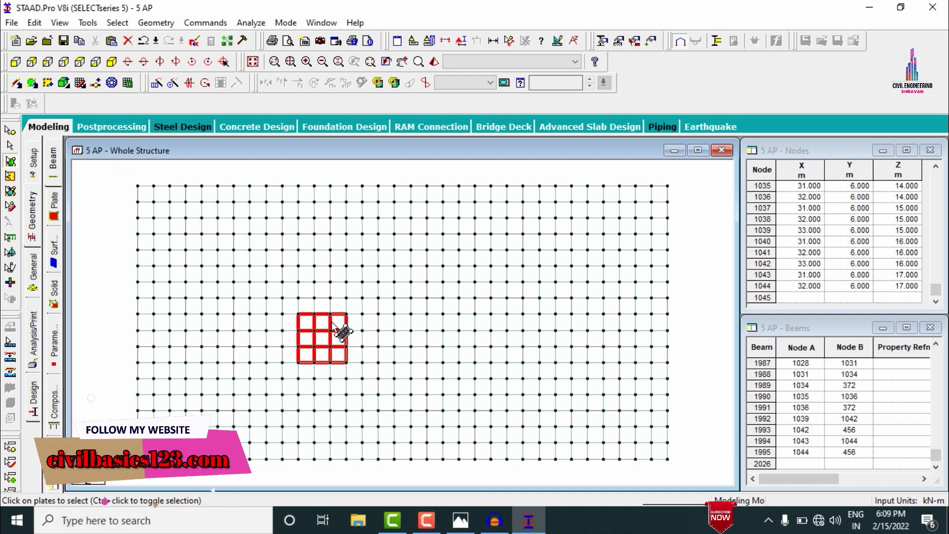
pyautogui.press('Delete')
pyautogui.press('Return')
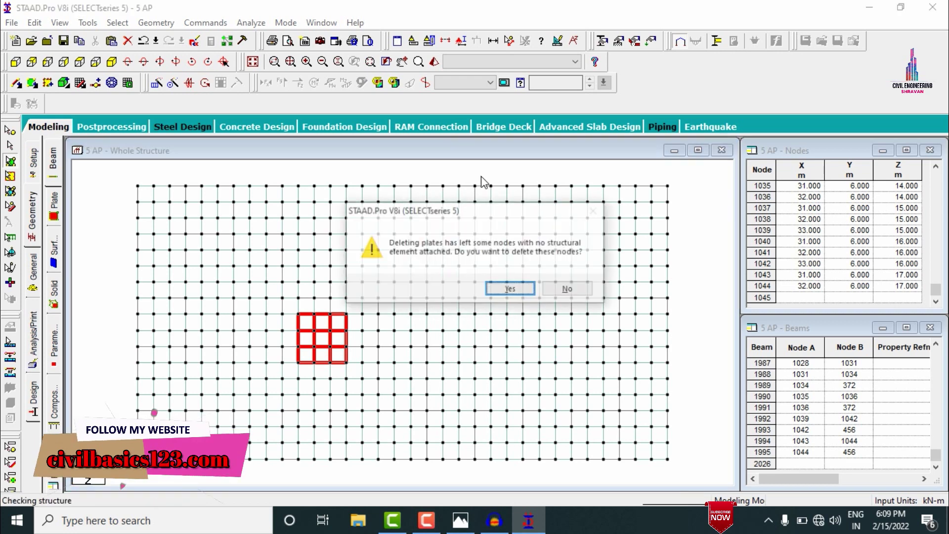
pyautogui.click(510, 289)
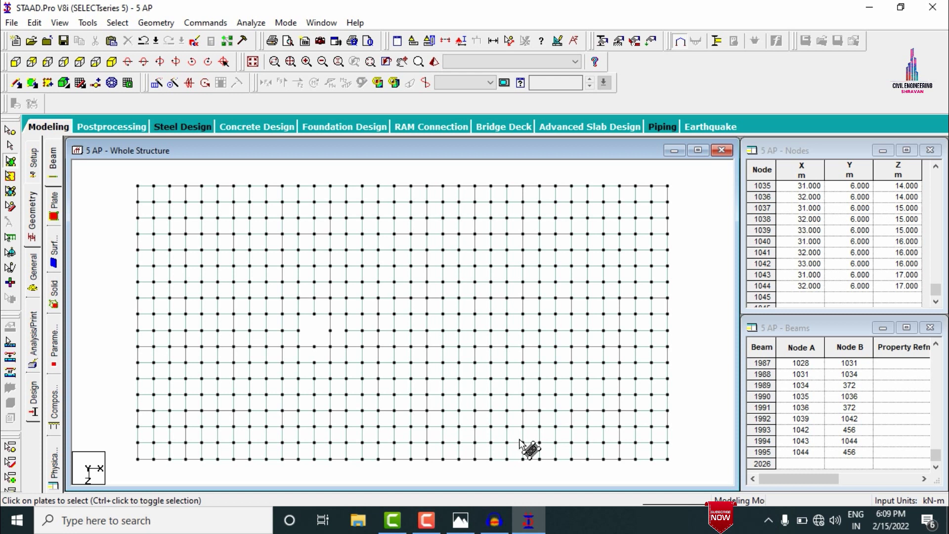
# Cut a larger opening right of the floor's centre by deleting a block of plates 3 wide and 5 deep with its orphaned nodes.
pyautogui.click(507, 325)
pyautogui.keyDown('ctrl'); pyautogui.click(487, 327); pyautogui.keyUp('ctrl')
pyautogui.keyDown('ctrl'); pyautogui.click(489, 341); pyautogui.keyUp('ctrl')
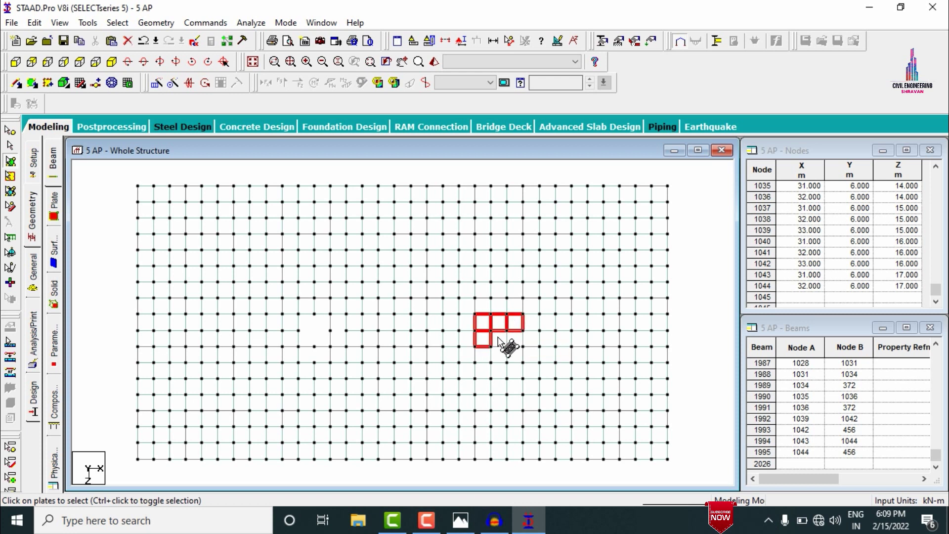
pyautogui.keyDown('ctrl'); pyautogui.click(513, 338); pyautogui.keyUp('ctrl')
pyautogui.keyDown('ctrl'); pyautogui.click(498, 354); pyautogui.keyUp('ctrl')
pyautogui.keyDown('ctrl'); pyautogui.click(483, 354); pyautogui.keyUp('ctrl')
pyautogui.keyDown('ctrl'); pyautogui.click(483, 370); pyautogui.keyUp('ctrl')
pyautogui.keyDown('ctrl'); pyautogui.click(499, 370); pyautogui.keyUp('ctrl')
pyautogui.keyDown('ctrl'); pyautogui.click(515, 371); pyautogui.keyUp('ctrl')
pyautogui.keyDown('ctrl'); pyautogui.click(515, 386); pyautogui.keyUp('ctrl')
pyautogui.keyDown('ctrl'); pyautogui.click(499, 386); pyautogui.keyUp('ctrl')
pyautogui.keyDown('ctrl'); pyautogui.click(482, 387); pyautogui.keyUp('ctrl')
pyautogui.press('Delete')
pyautogui.press('Return')
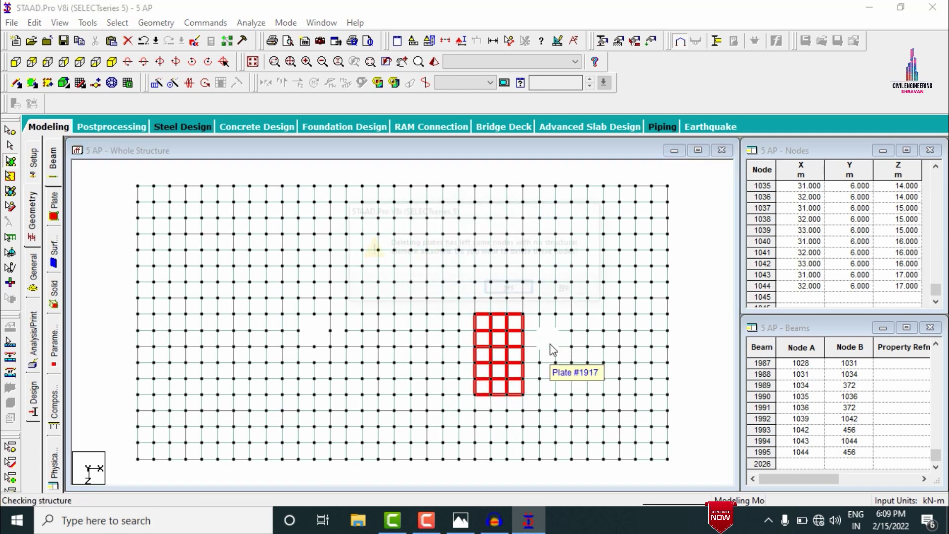
pyautogui.press('Return')
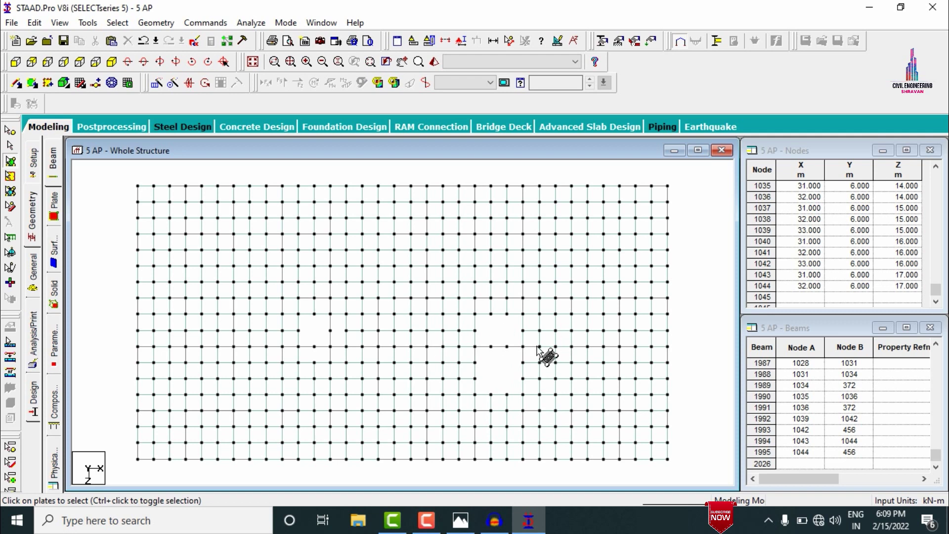
# Delete the three 6 m level beam segments that cross the larger opening.
pyautogui.click(485, 346)
pyautogui.press('Delete')
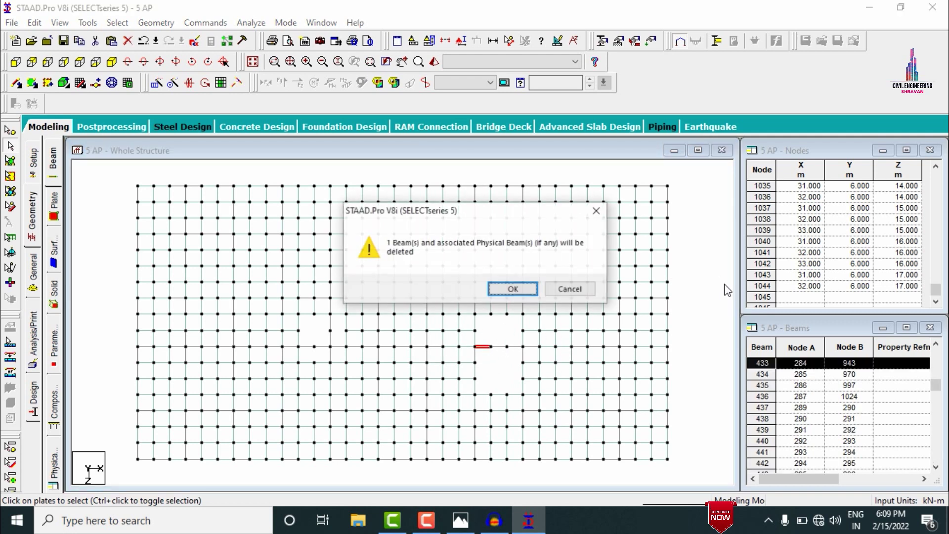
pyautogui.press('Return')
pyautogui.click(499, 347)
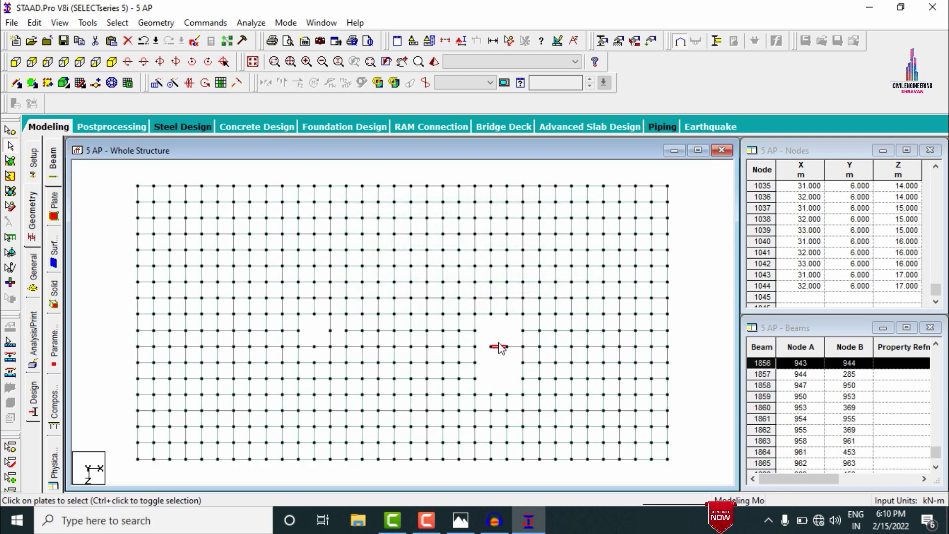
pyautogui.press('Delete')
pyautogui.press('Return')
pyautogui.click(514, 346)
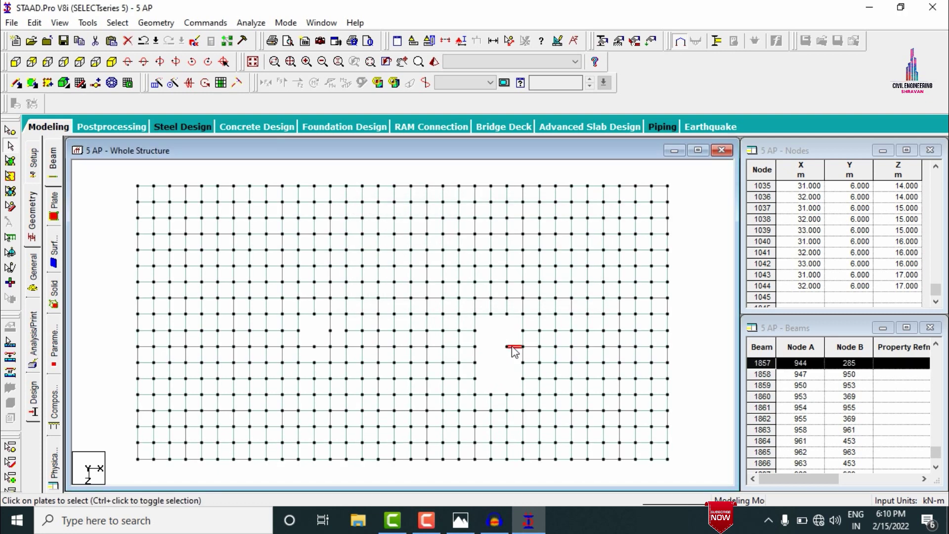
pyautogui.press('Delete')
pyautogui.press('Return')
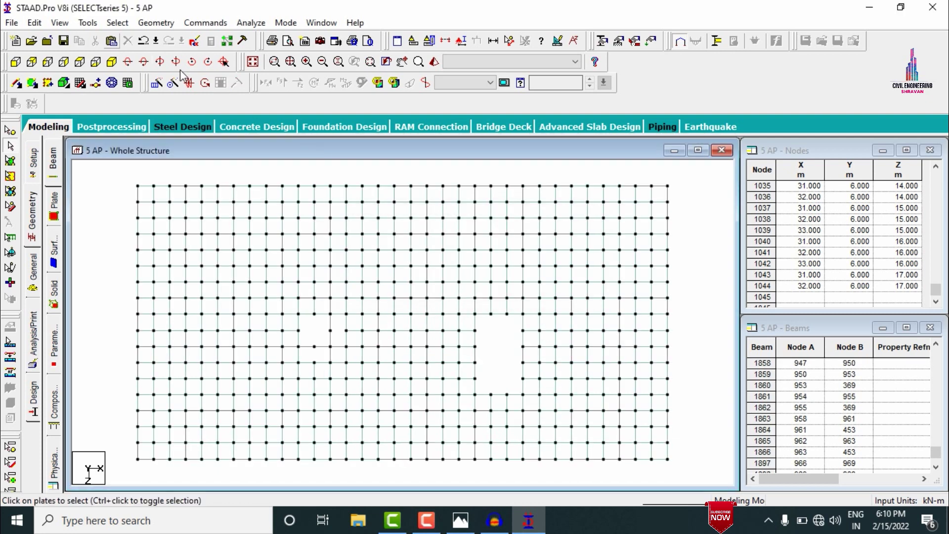
# Bring back the whole structure and delete the beam still spanning the larger opening.
pyautogui.click(252, 62)
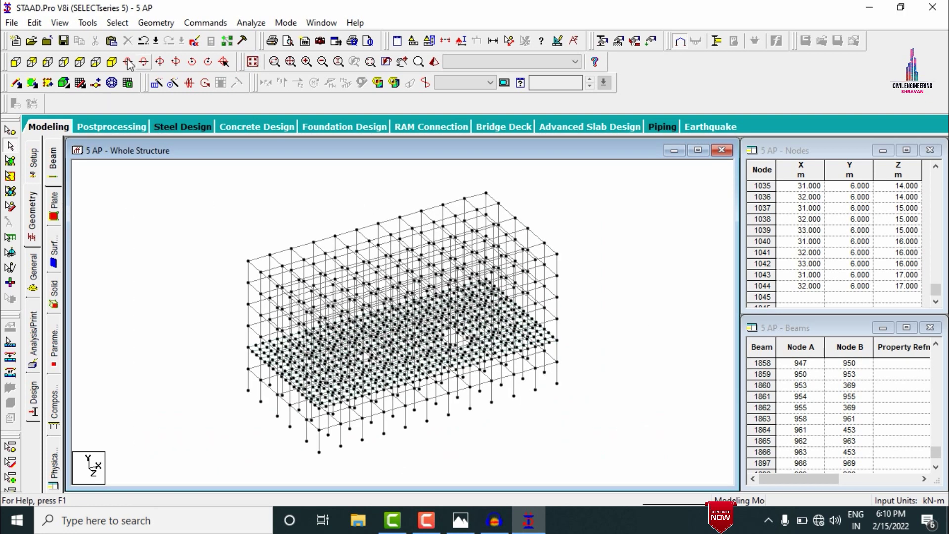
pyautogui.click(144, 62)
pyautogui.click(495, 345)
pyautogui.press('Delete')
pyautogui.press('Return')
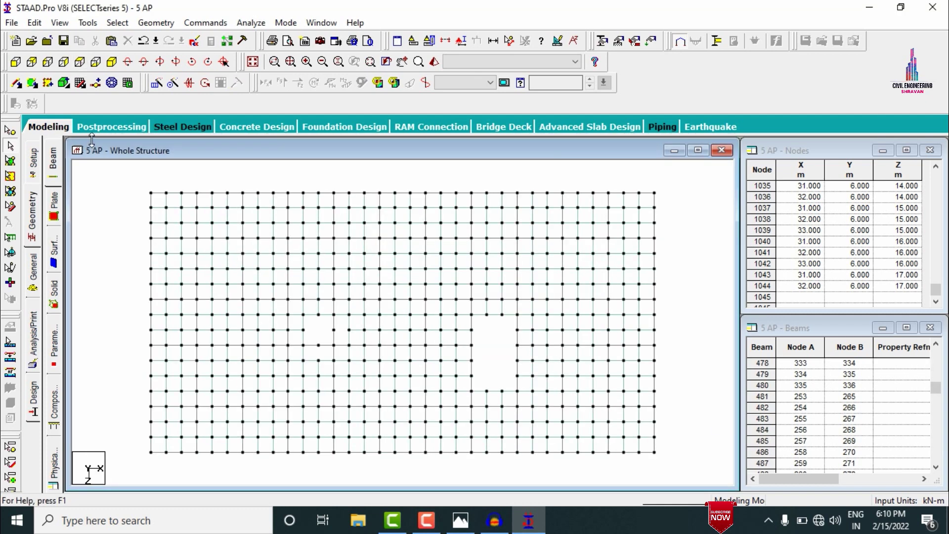
# Select all plates of the 6 m floor and repeat them in the Y direction with 4 steps at the 3 m storey spacing.
pyautogui.click(111, 83)
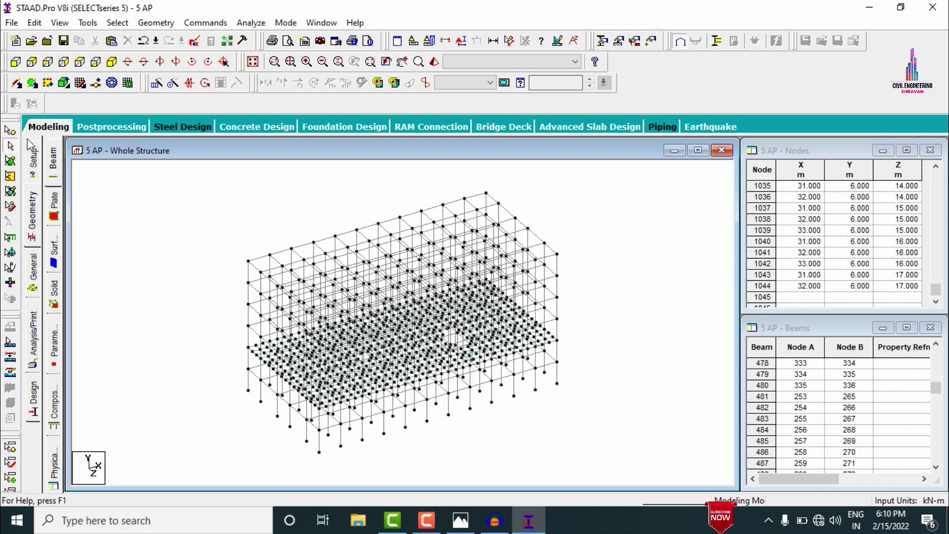
pyautogui.click(10, 161)
pyautogui.moveTo(225, 205); pyautogui.dragTo(671, 466)
pyautogui.click(171, 88)
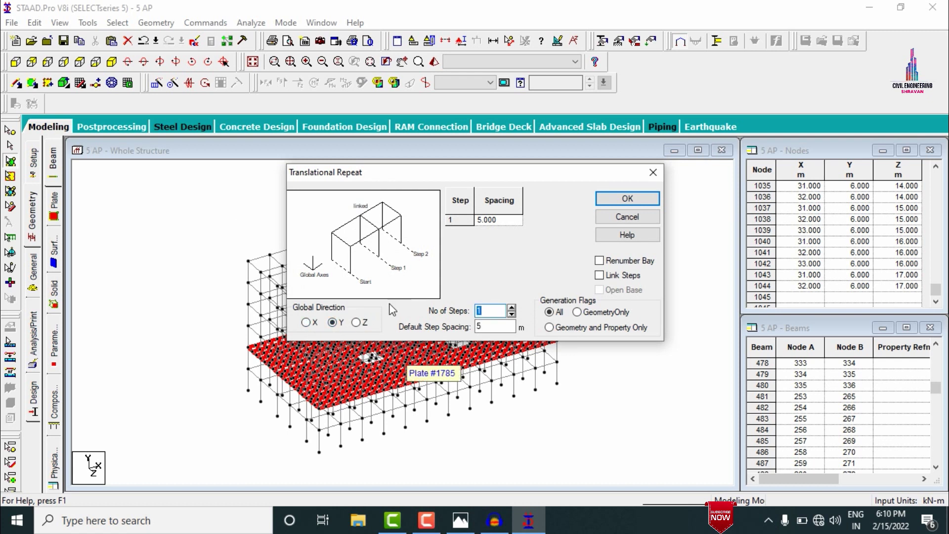
pyautogui.write('4')
pyautogui.press('Return')
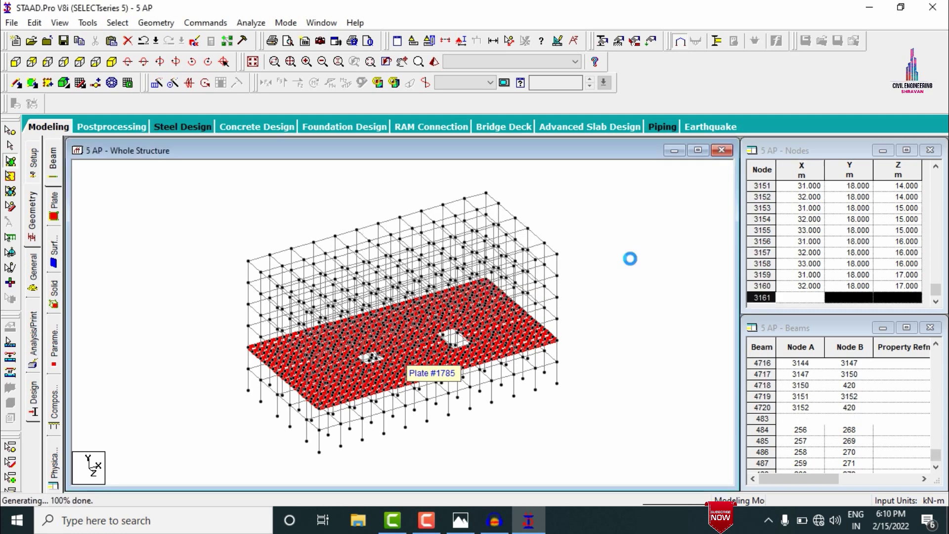
# Inspect the building's floor slabs and openings in an enlarged 3D rendered view, rotate the model, and return to modeling.
pyautogui.click(434, 62)
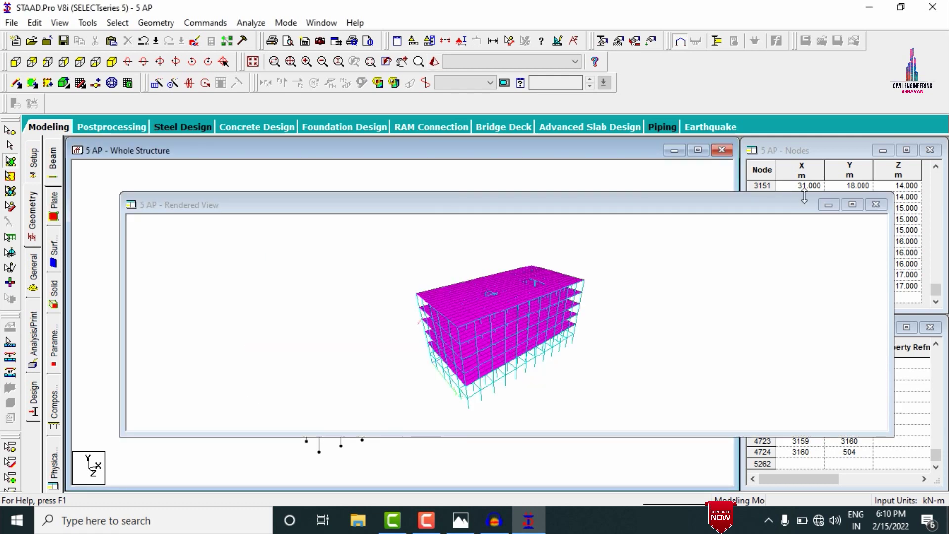
pyautogui.click(852, 204)
pyautogui.moveTo(672, 240); pyautogui.dragTo(598, 272)
pyautogui.click(46, 132)
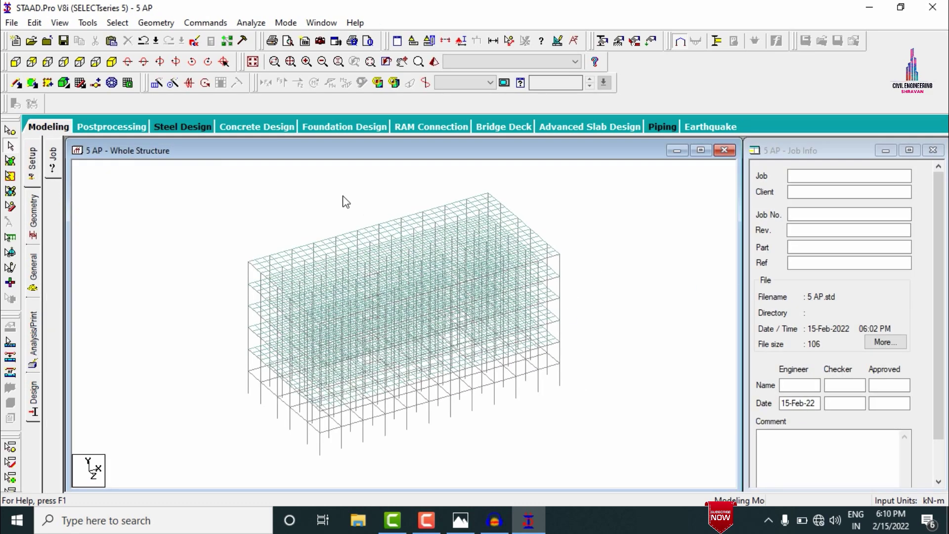
# Define a rectangular concrete section with YD 0.6 m and ZD 0.23 m.
pyautogui.click(33, 218)
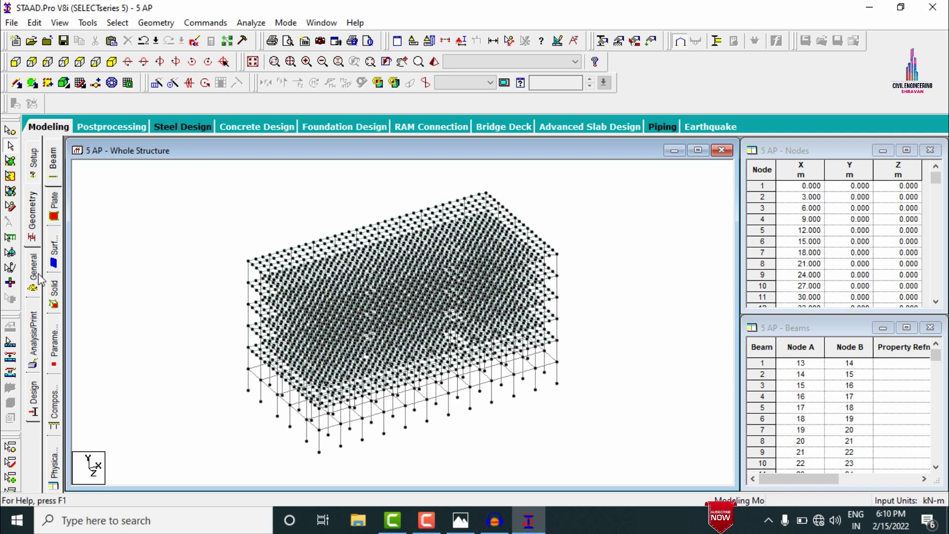
pyautogui.click(38, 277)
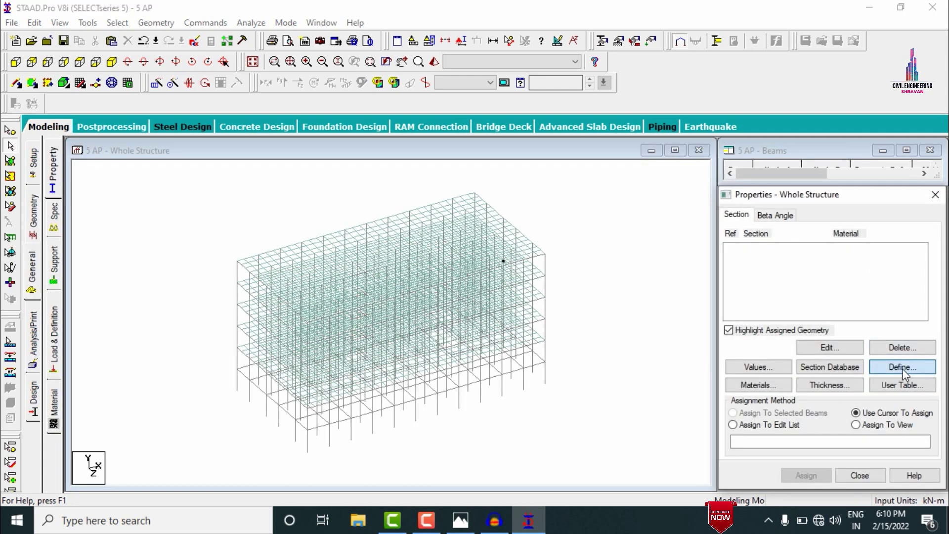
pyautogui.click(904, 369)
pyautogui.click(281, 150)
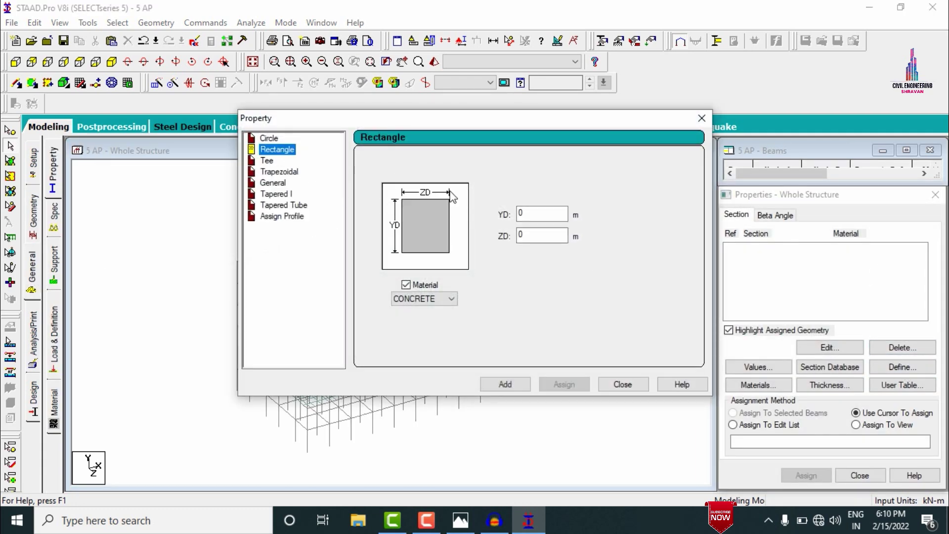
pyautogui.click(539, 212)
pyautogui.write('.6')
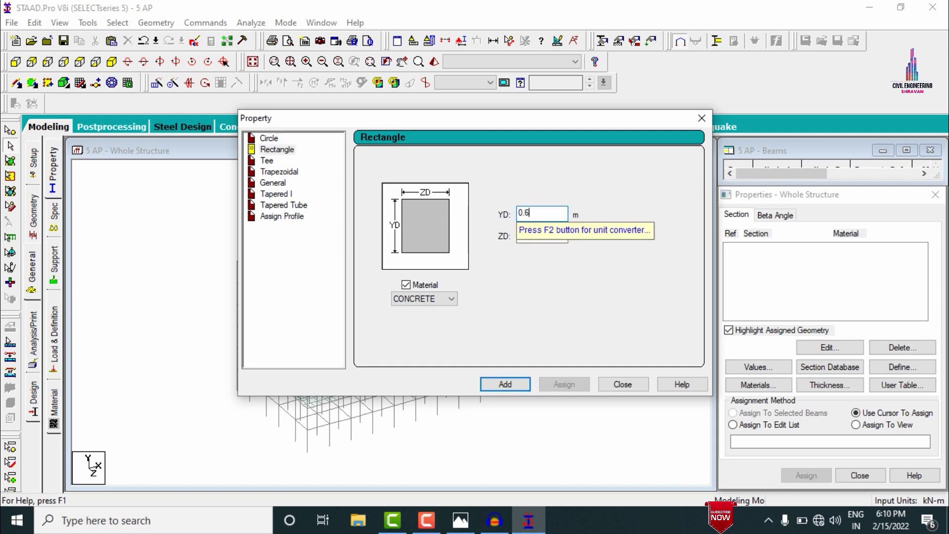
pyautogui.press('Tab')
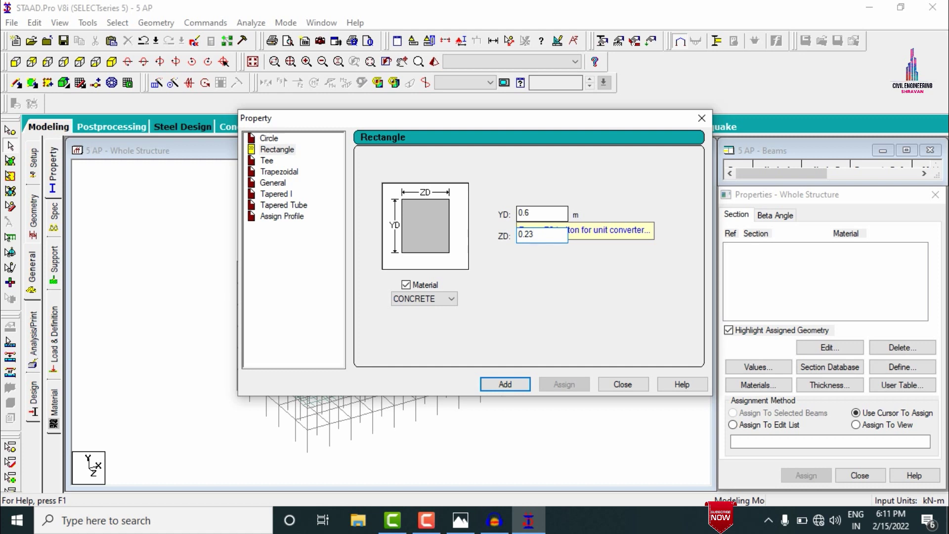
pyautogui.write('0.23')
pyautogui.press('Return')
# Add a second rectangular concrete section with YD 0.45 m and ZD 0.23 m, and finish defining sections.
pyautogui.click(532, 217)
pyautogui.press('BackSpace')
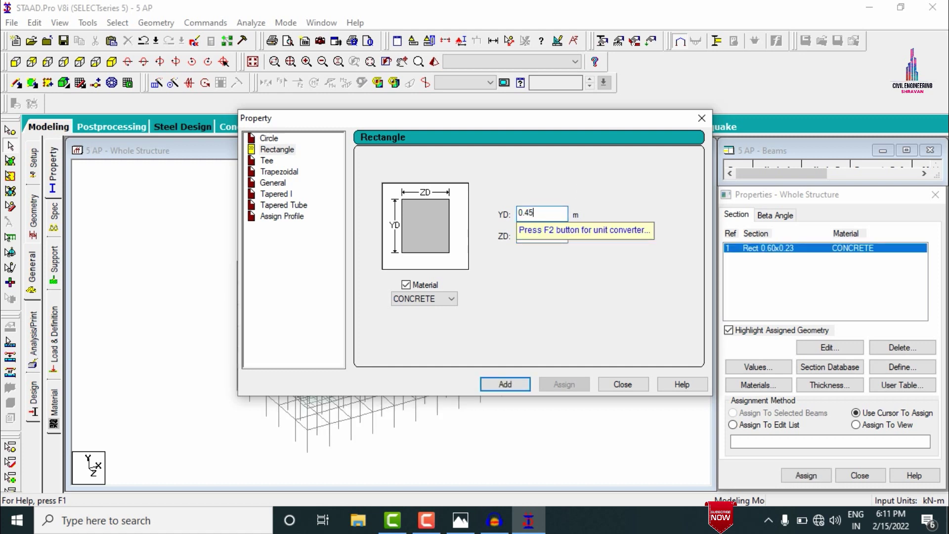
pyautogui.click(505, 384)
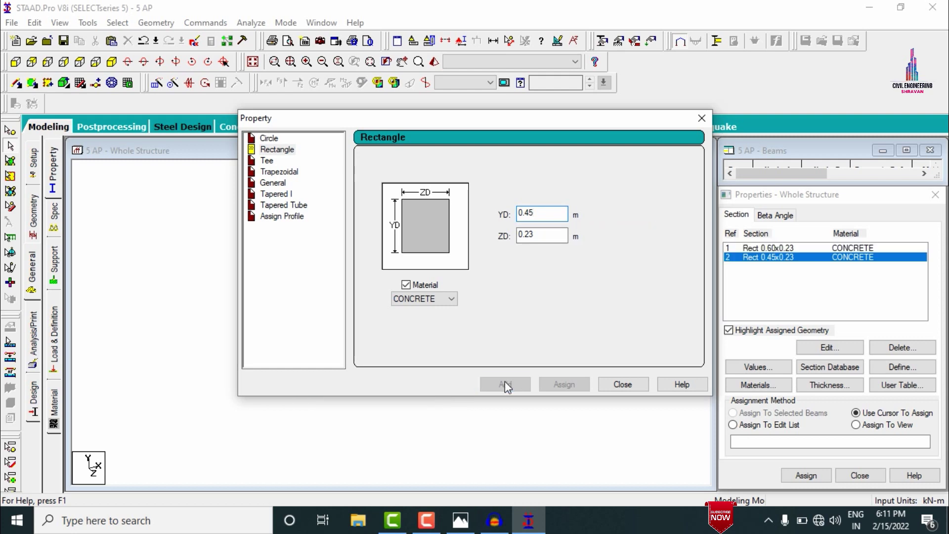
pyautogui.click(618, 384)
# Define a concrete plate element thickness of 0.15 m at all four nodes.
pyautogui.click(841, 386)
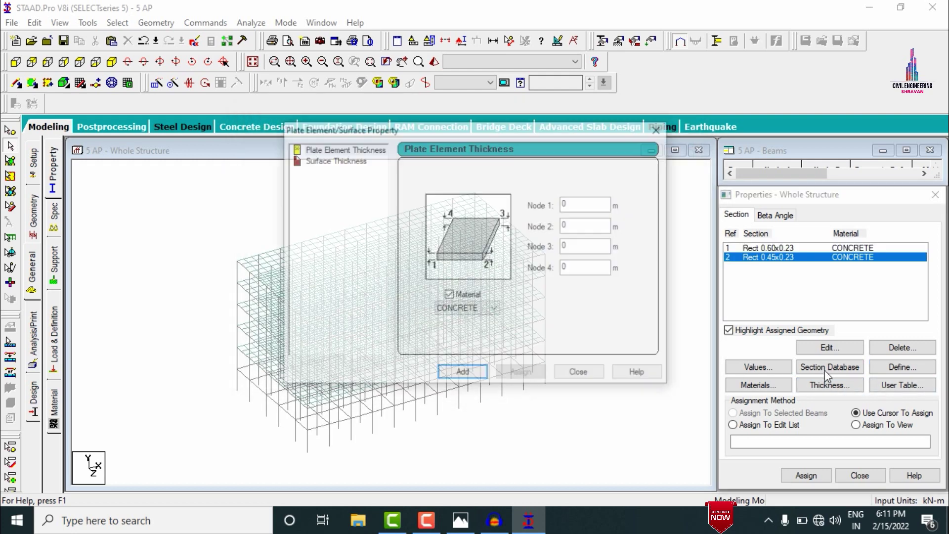
pyautogui.click(586, 204)
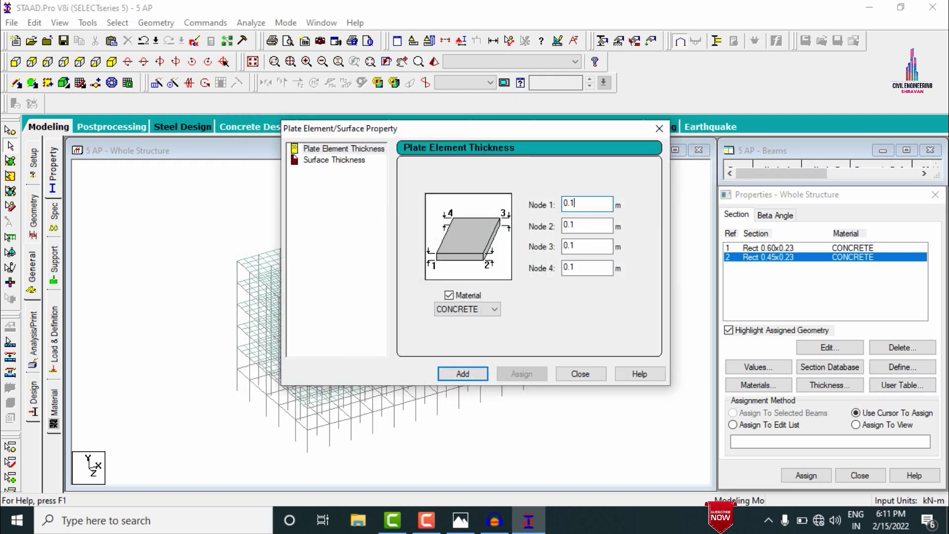
pyautogui.press('Return')
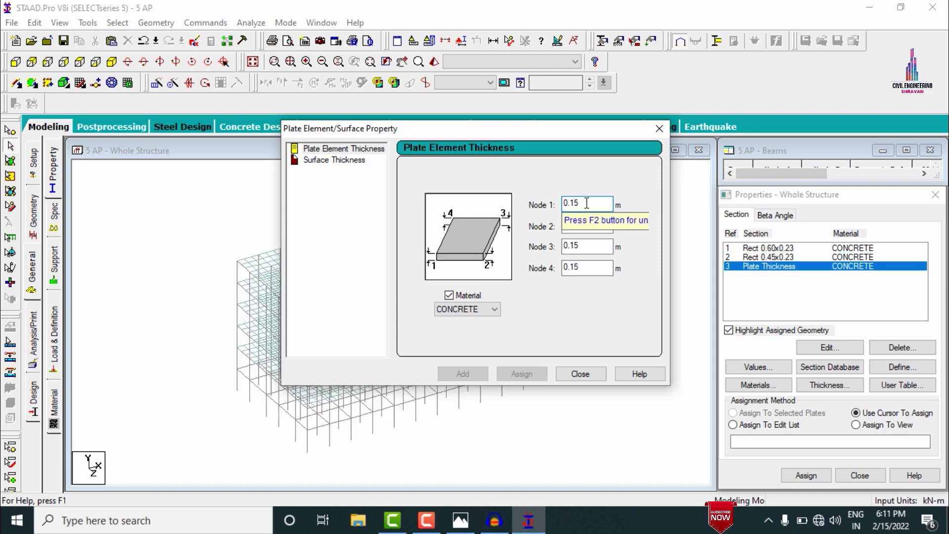
pyautogui.click(580, 375)
# Assign the Rect 0.60x0.23 section to all columns by selecting the beams parallel to Y.
pyautogui.click(766, 250)
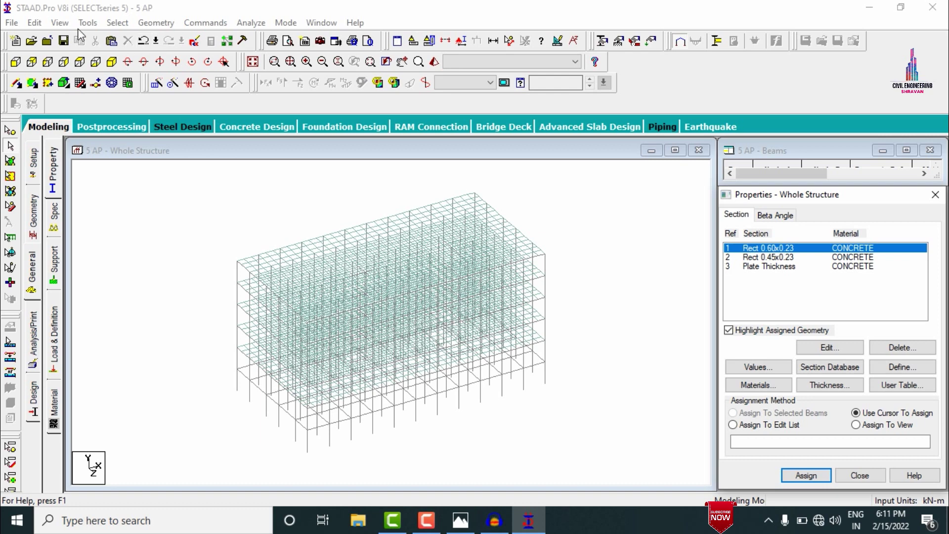
pyautogui.click(114, 23)
pyautogui.moveTo(259, 272)
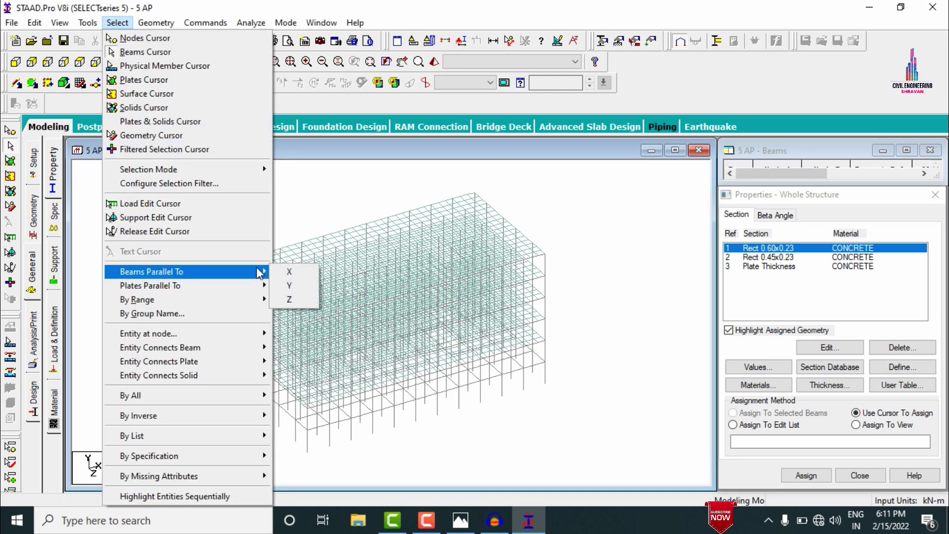
pyautogui.click(288, 286)
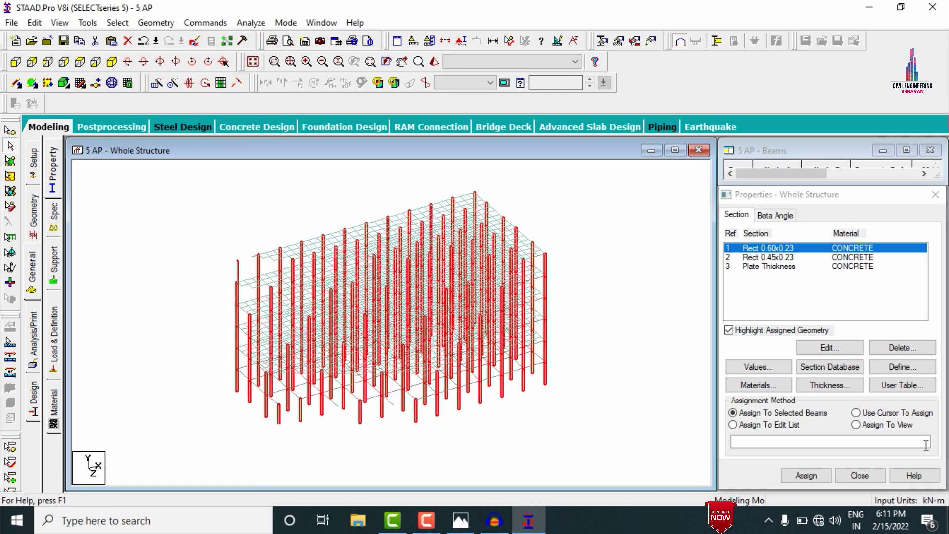
pyautogui.click(794, 476)
pyautogui.click(841, 376)
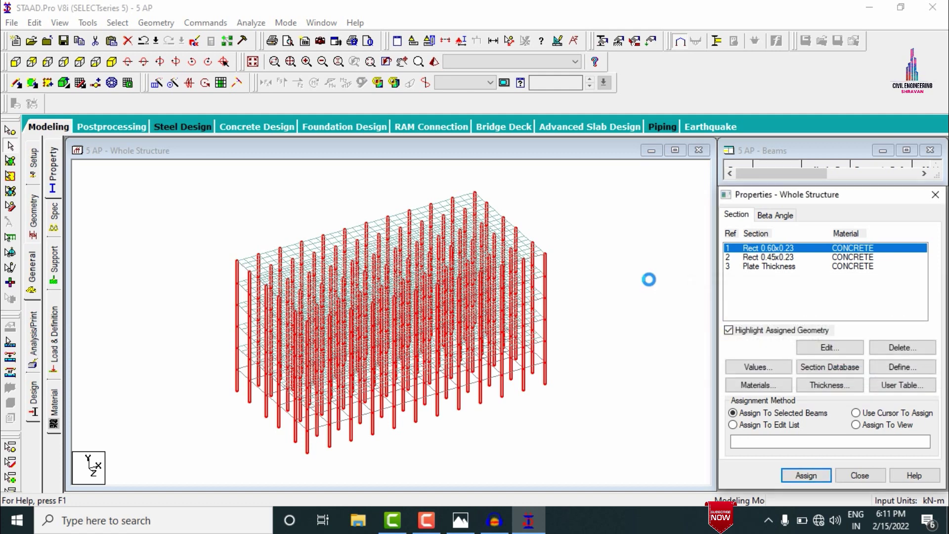
pyautogui.click(657, 272)
# Assign the plate thickness property to all slab plates in the view.
pyautogui.click(784, 267)
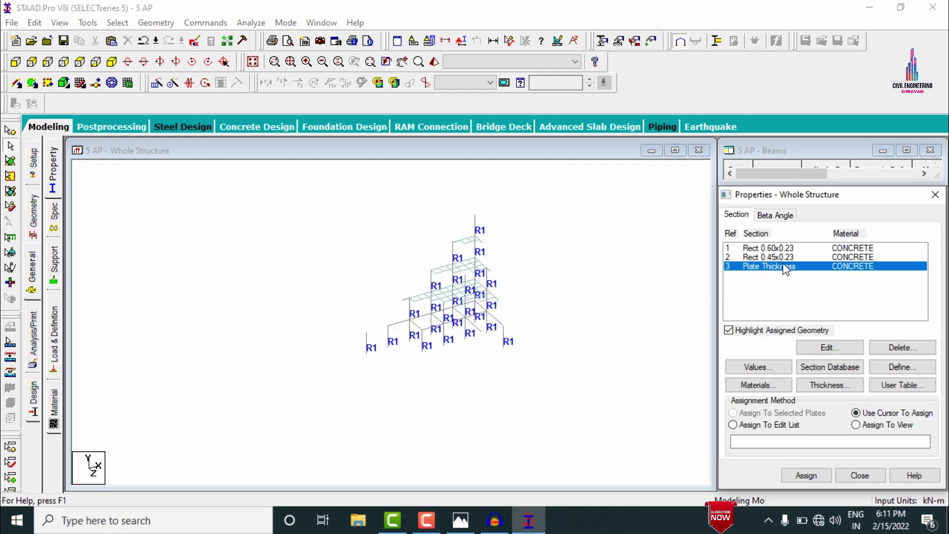
pyautogui.click(875, 427)
pyautogui.click(805, 477)
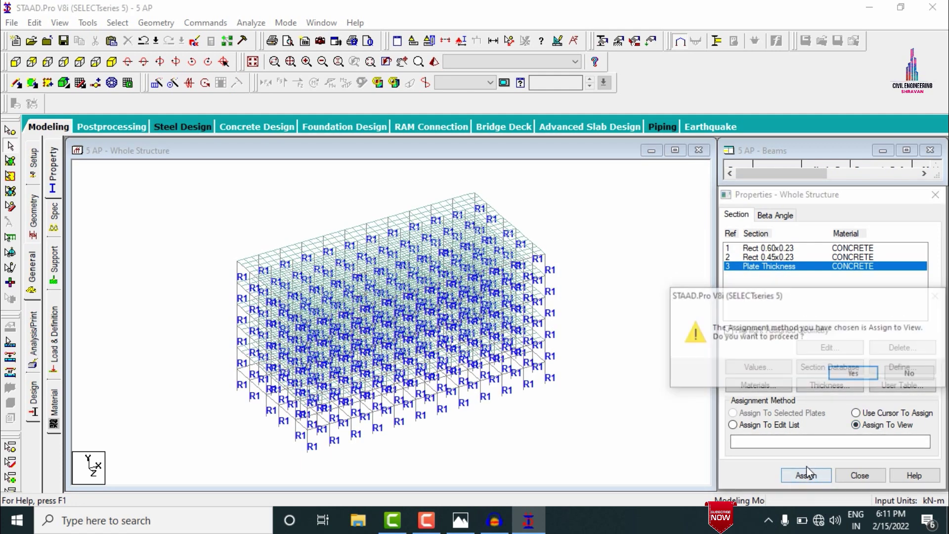
pyautogui.click(841, 376)
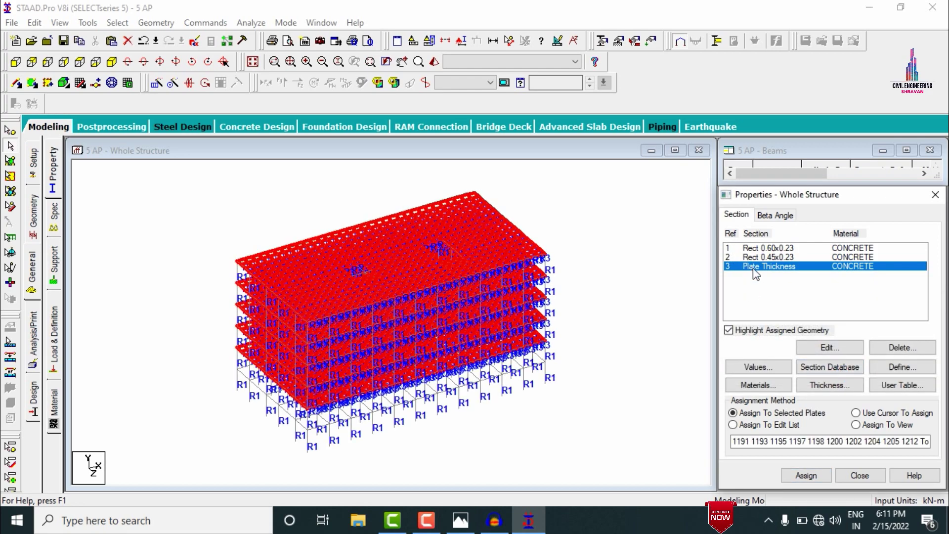
# Select the horizontal beams that still lack a property and assign them the Rect 0.45x0.23 section.
pyautogui.click(766, 257)
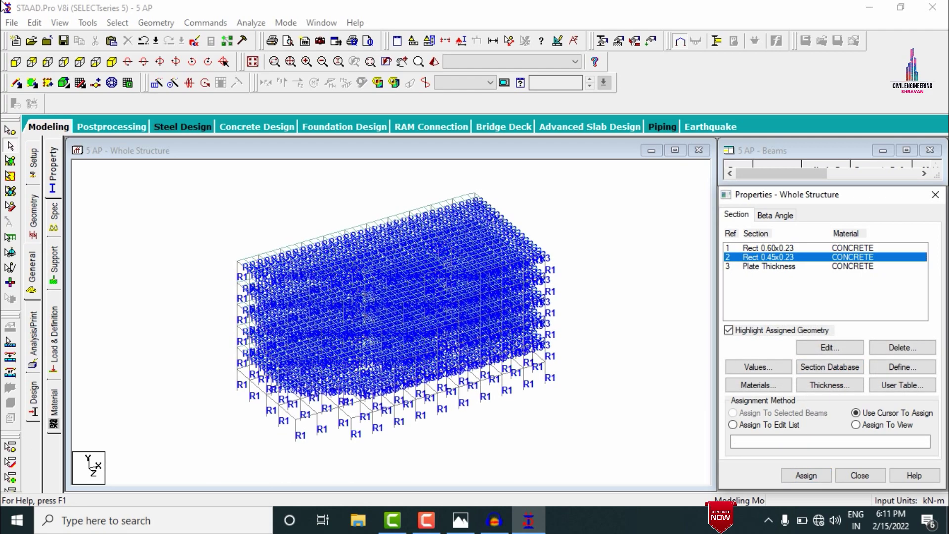
pyautogui.click(115, 23)
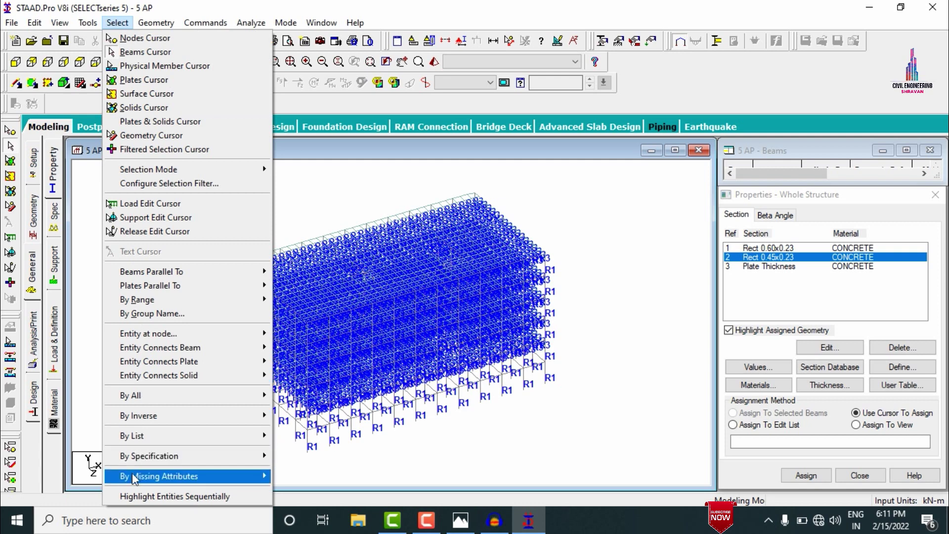
pyautogui.moveTo(136, 479)
pyautogui.click(317, 421)
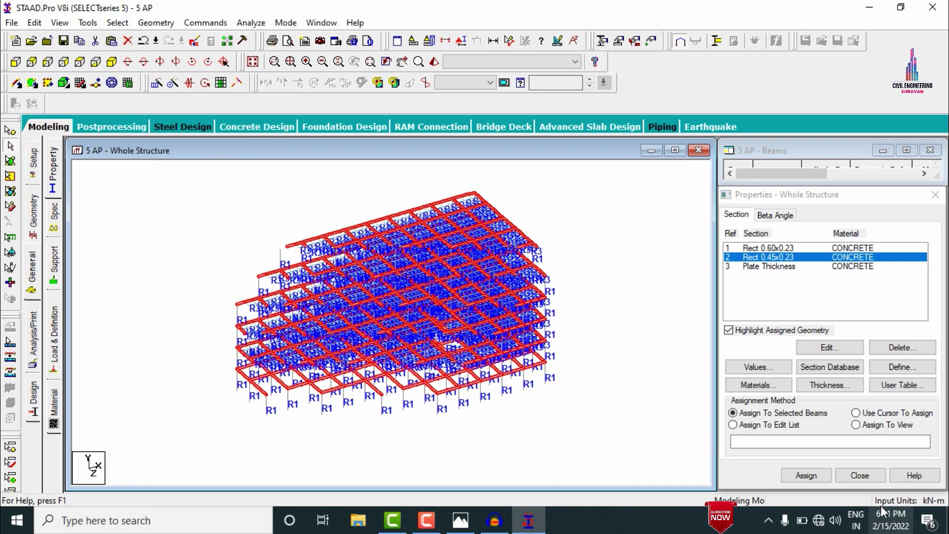
pyautogui.click(804, 476)
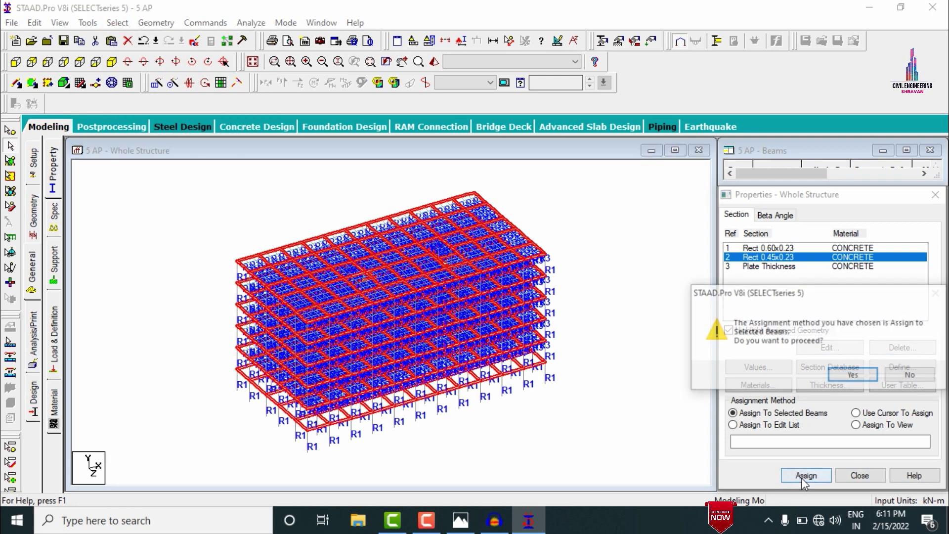
pyautogui.click(842, 379)
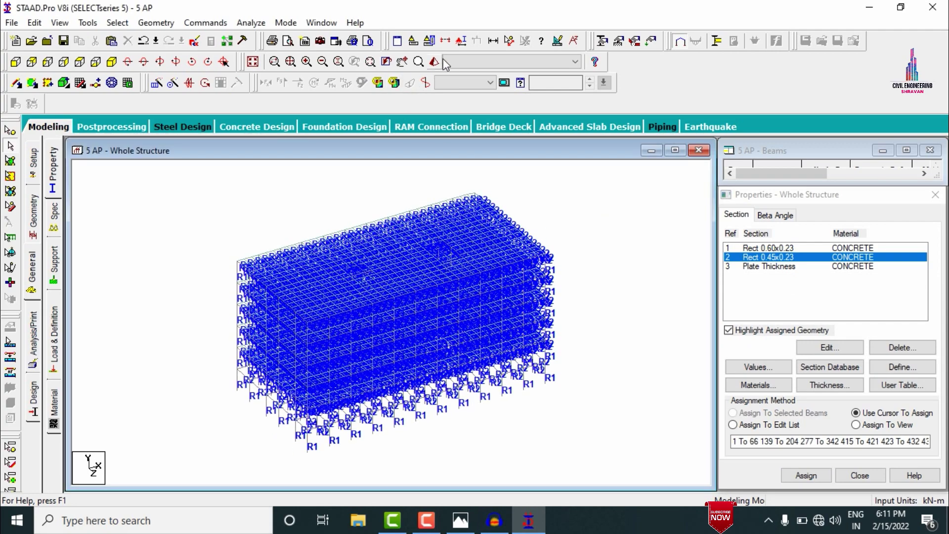
# Inspect the columns, beams and slabs in an enlarged 3D rendered view from several angles, and close that view.
pyautogui.click(46, 129)
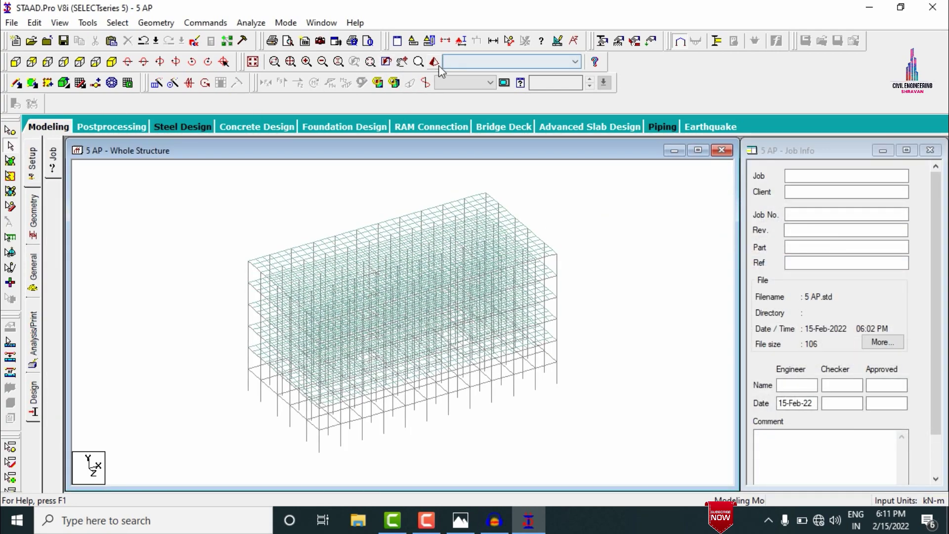
pyautogui.click(434, 61)
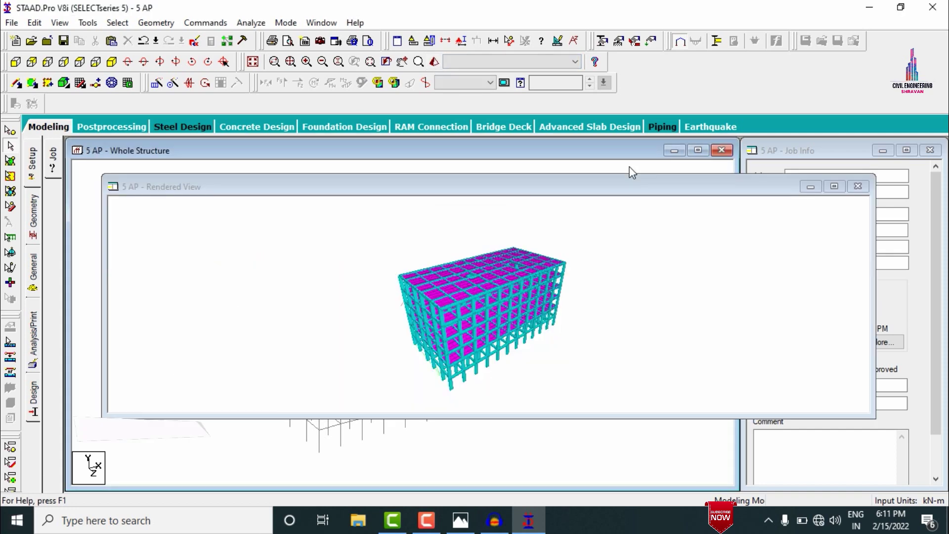
pyautogui.click(834, 187)
pyautogui.moveTo(470, 303); pyautogui.dragTo(682, 193)
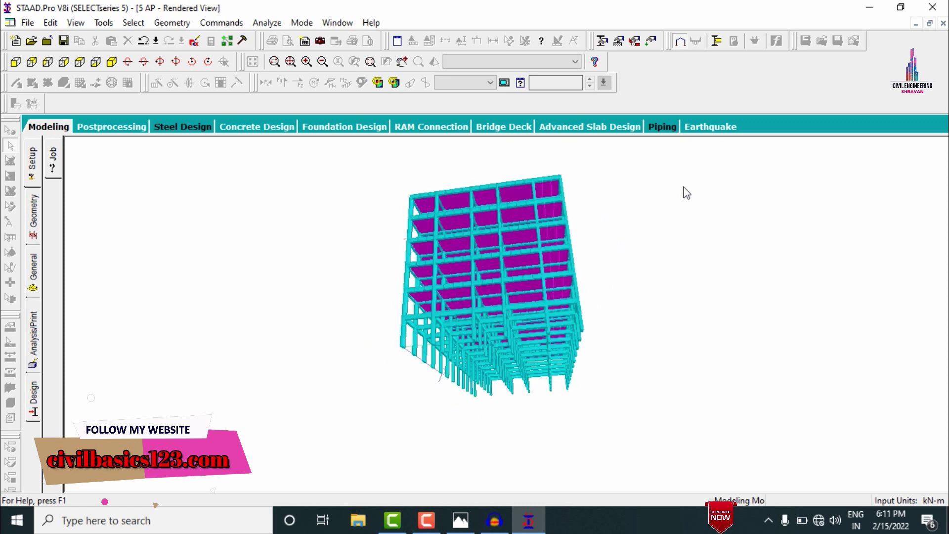
pyautogui.moveTo(547, 253); pyautogui.dragTo(265, 201)
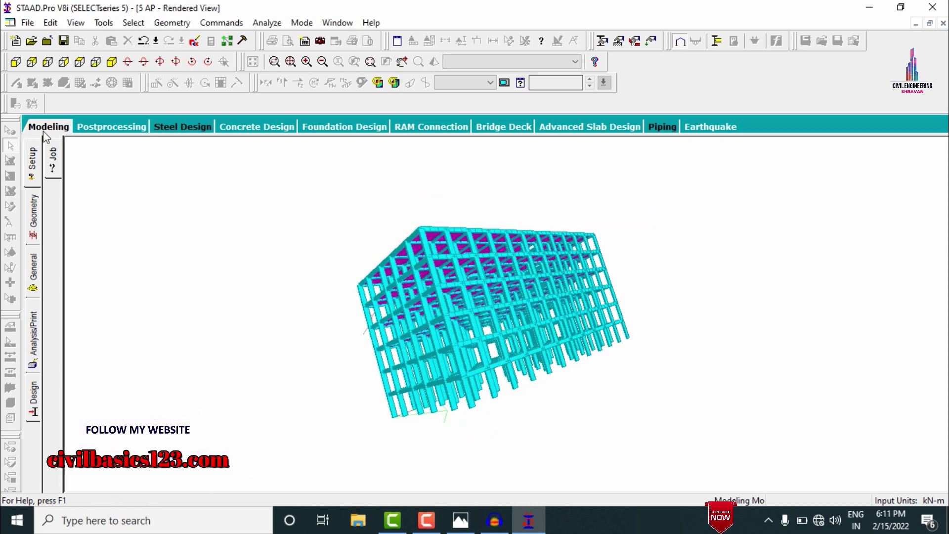
pyautogui.hotkey('ctrl', 'F4')
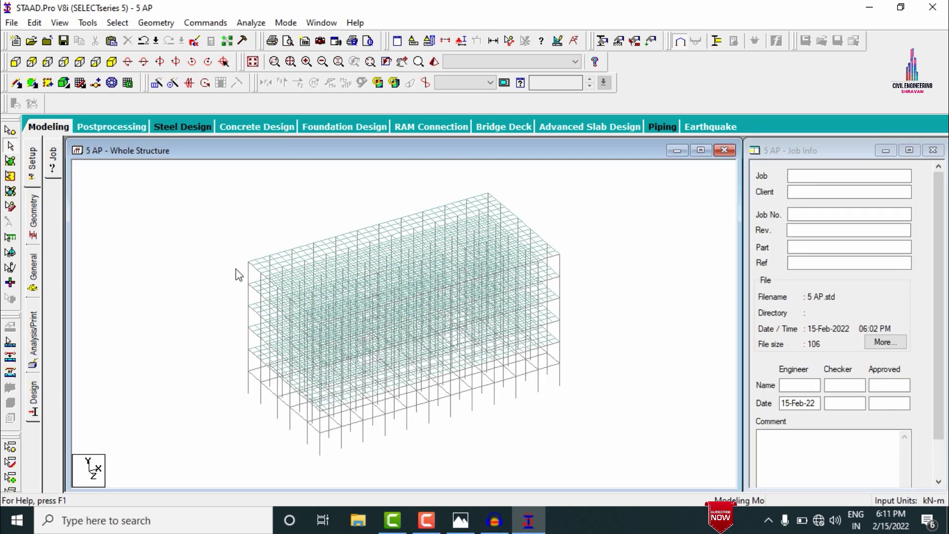
# Create a fixed support definition for the structure.
pyautogui.click(33, 272)
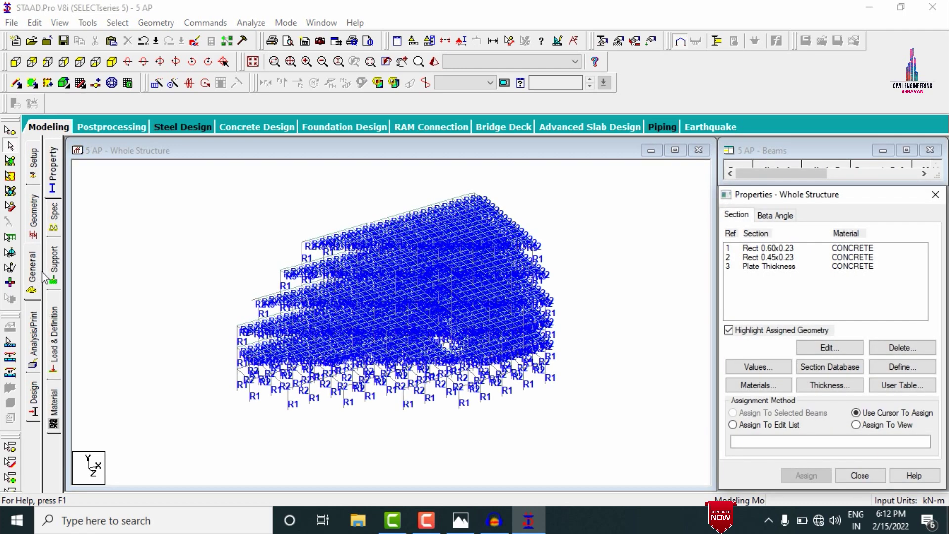
pyautogui.click(53, 275)
pyautogui.click(843, 374)
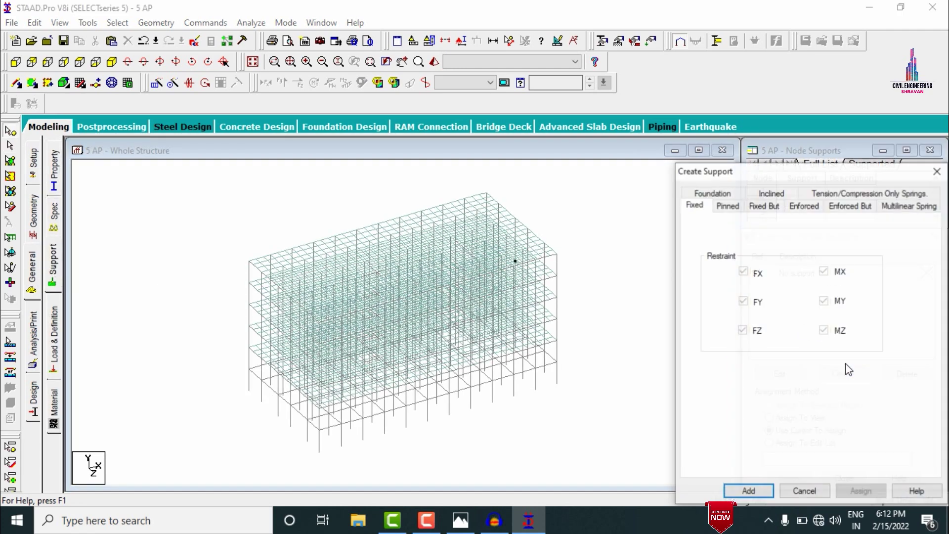
pyautogui.click(740, 497)
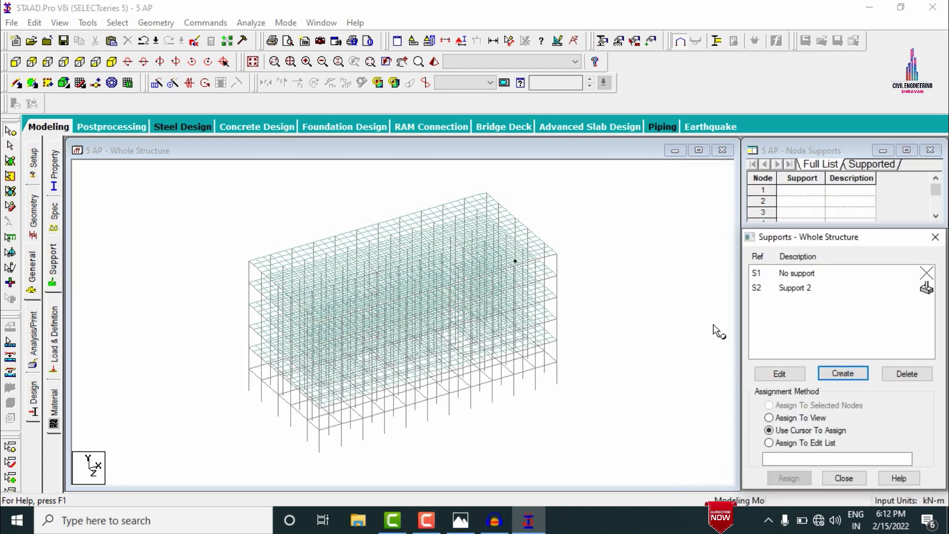
# Assign the fixed support to all column base nodes, selecting them together in the front view.
pyautogui.click(771, 290)
pyautogui.click(15, 62)
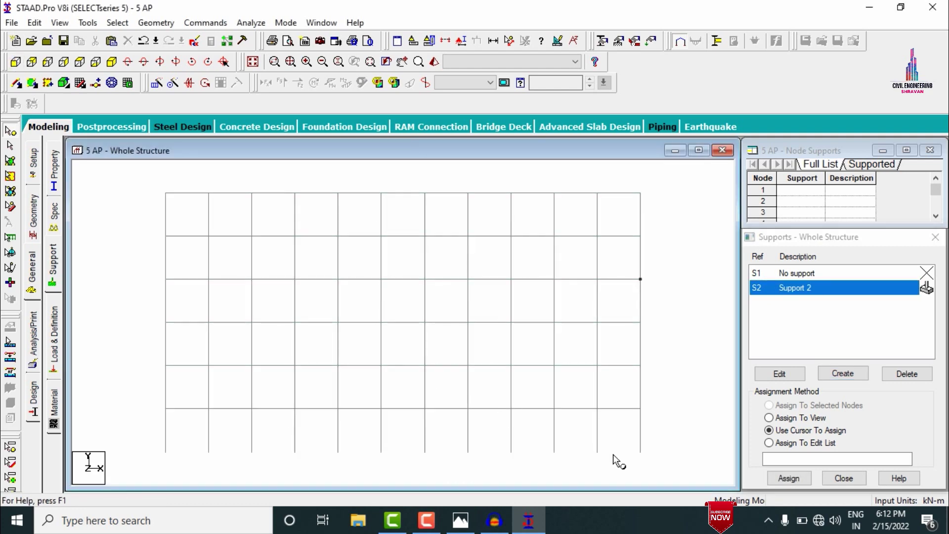
pyautogui.moveTo(648, 466); pyautogui.dragTo(102, 418)
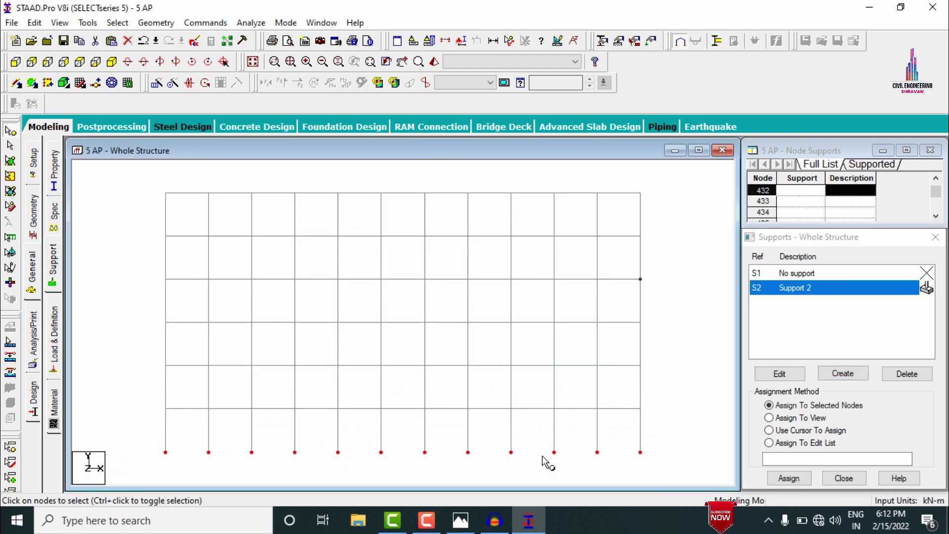
pyautogui.click(789, 478)
pyautogui.click(847, 397)
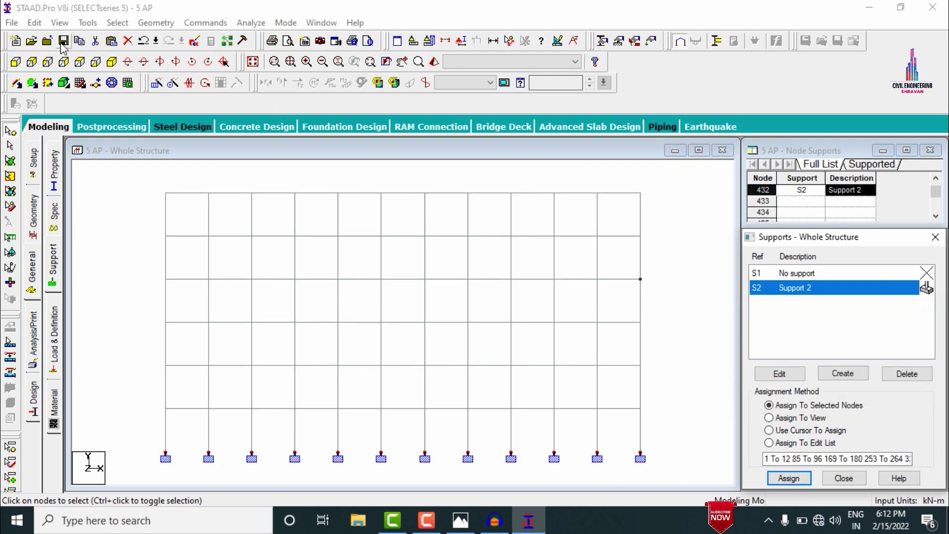
# Return the model to the isometric view, open the load and definition settings, and clear the selection.
pyautogui.click(111, 61)
pyautogui.click(54, 336)
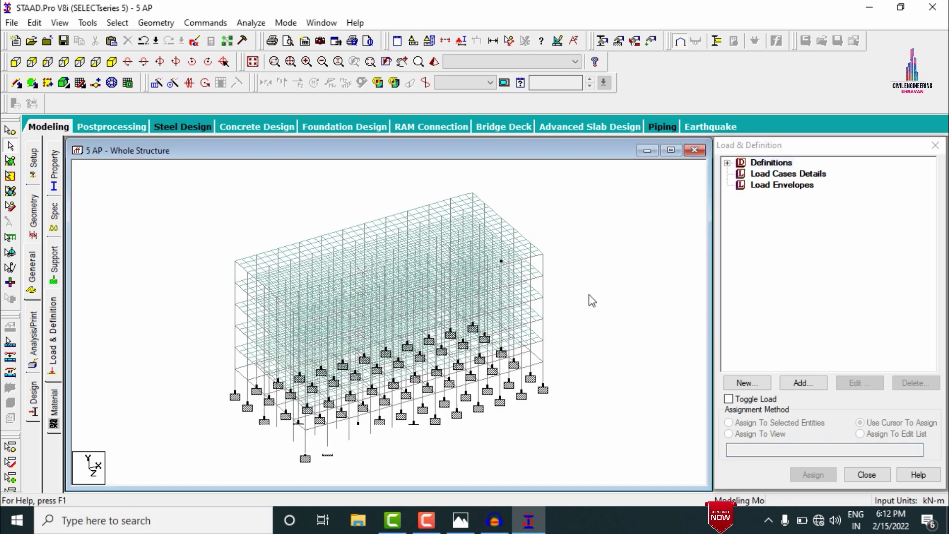
pyautogui.click(510, 288)
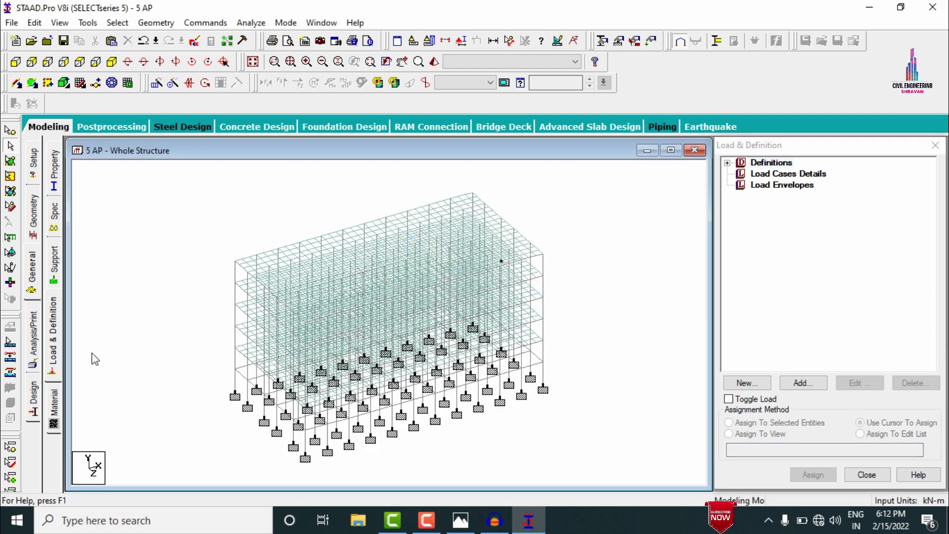
# Start a new seismic definition and set its code type to IS 1893 - 2002/2005.
pyautogui.click(728, 164)
pyautogui.click(789, 230)
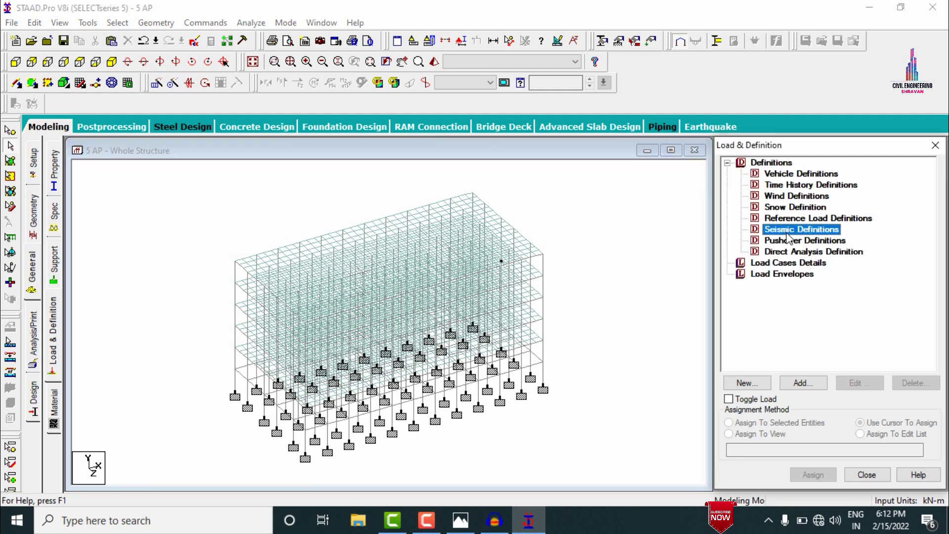
pyautogui.click(811, 384)
pyautogui.click(424, 141)
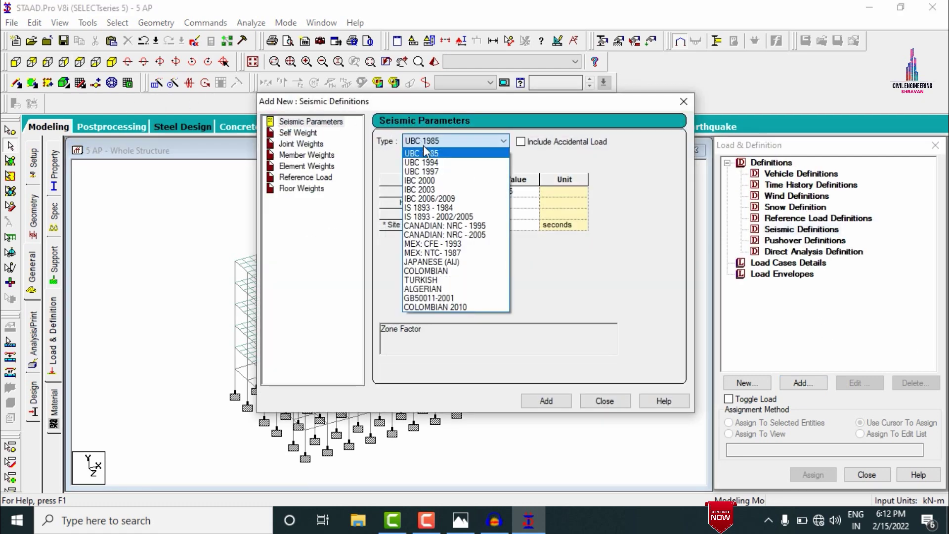
pyautogui.click(435, 215)
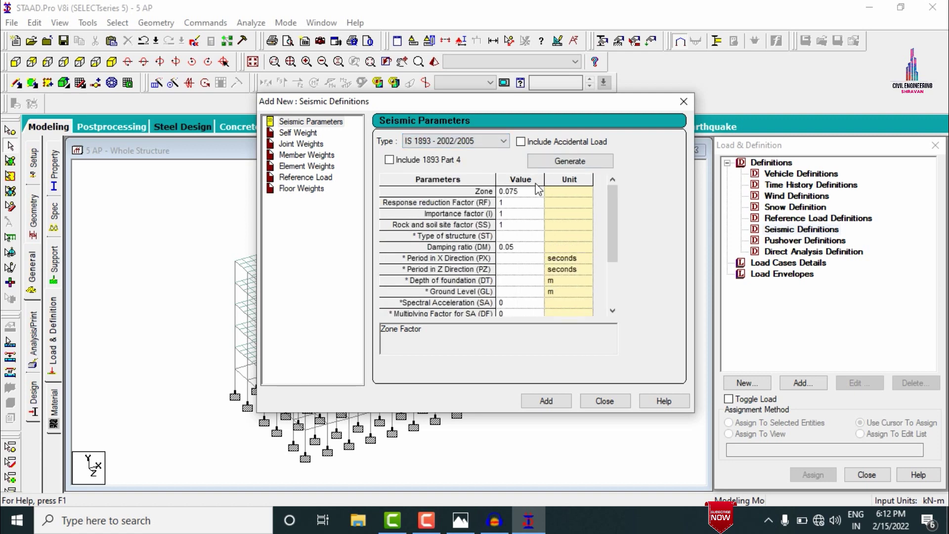
# Open the IS 1893 parameter generator and choose the zone factor by zone, selecting zone V.
pyautogui.click(565, 164)
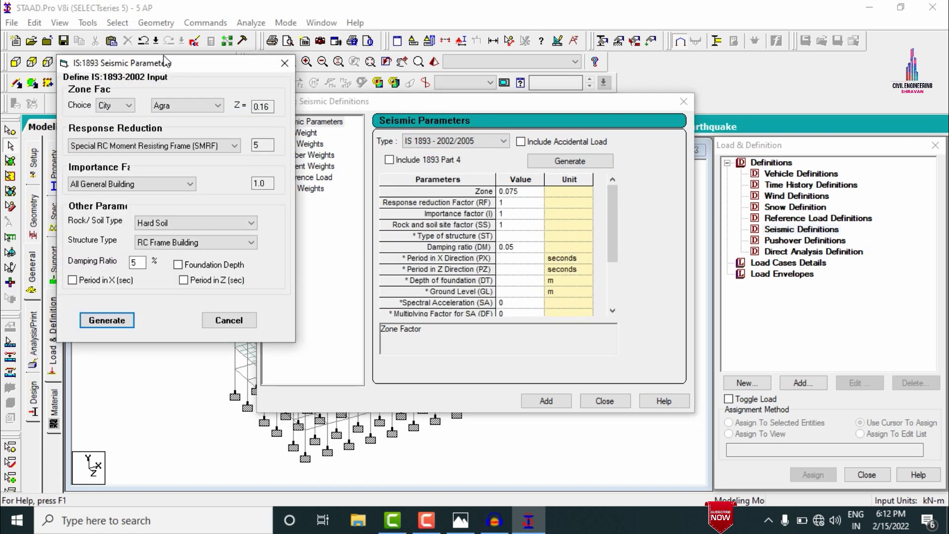
pyautogui.moveTo(168, 66); pyautogui.dragTo(330, 135)
pyautogui.click(290, 174)
pyautogui.click(277, 196)
pyautogui.click(327, 174)
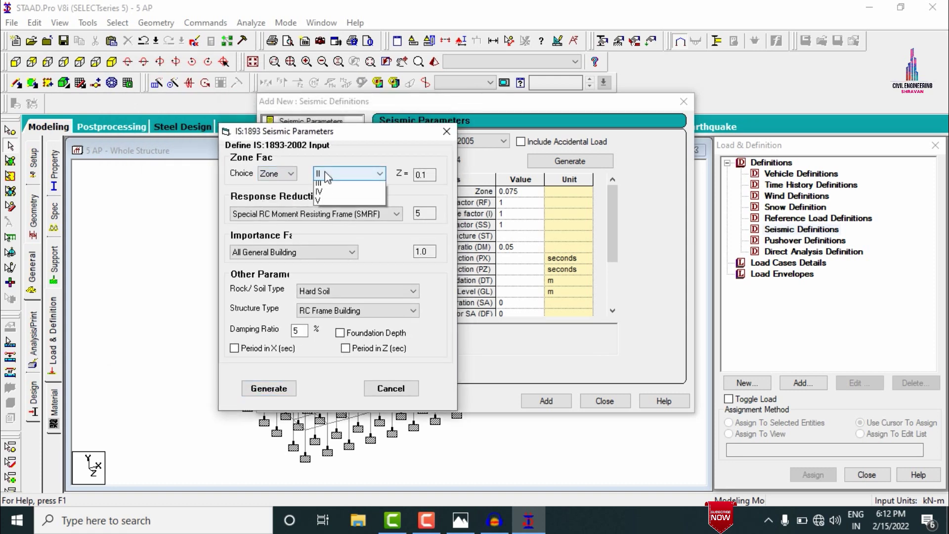
pyautogui.click(322, 213)
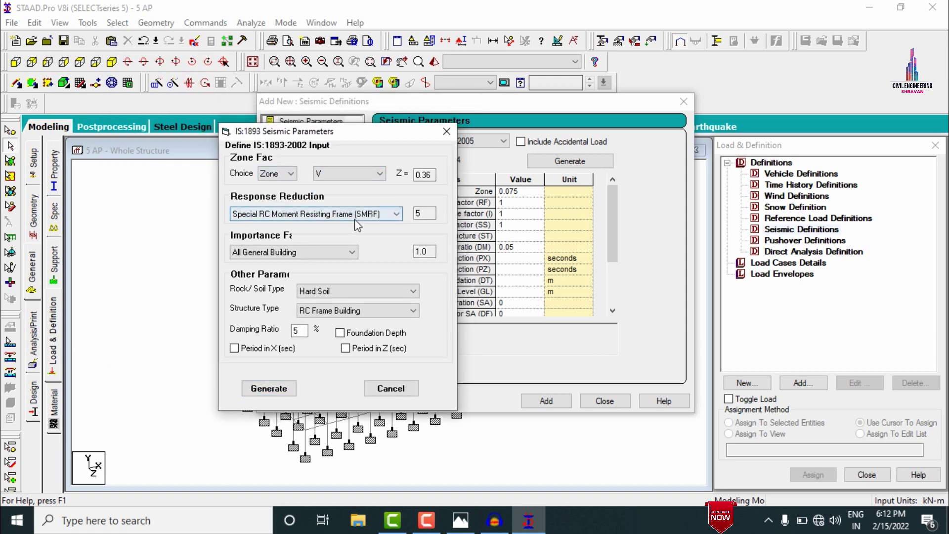
# Generate the seismic parameters for All General Building on Medium Soil, set the damping ratio to 0.05, and add them to the definition.
pyautogui.click(287, 252)
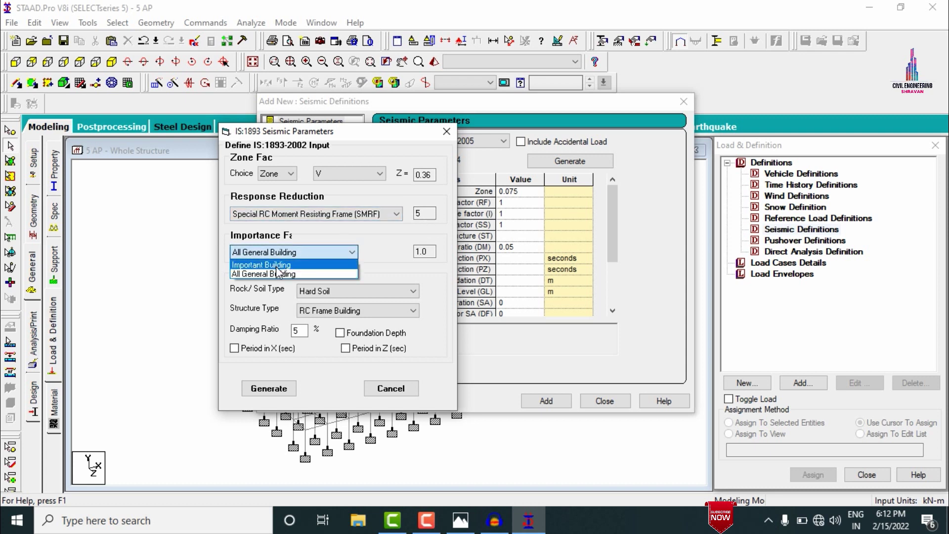
pyautogui.click(278, 274)
pyautogui.click(354, 289)
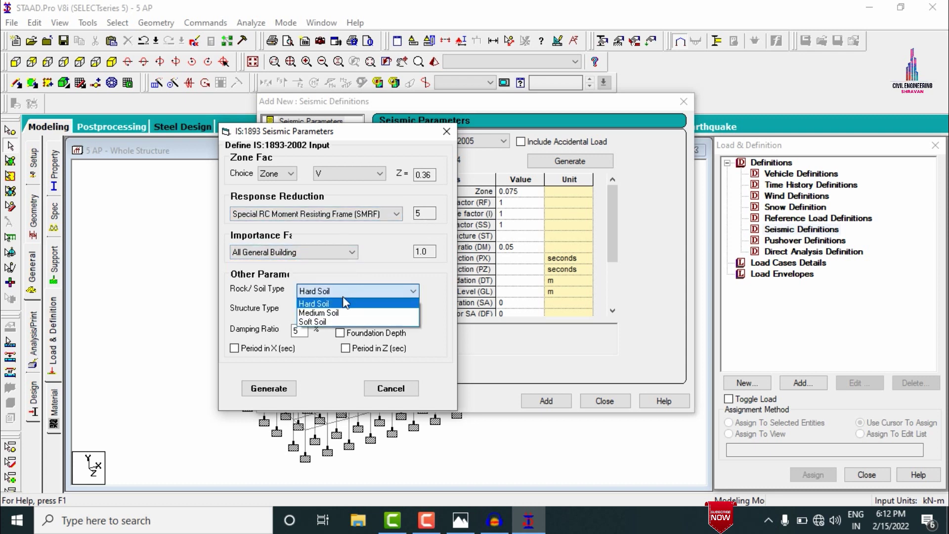
pyautogui.click(319, 313)
pyautogui.click(269, 389)
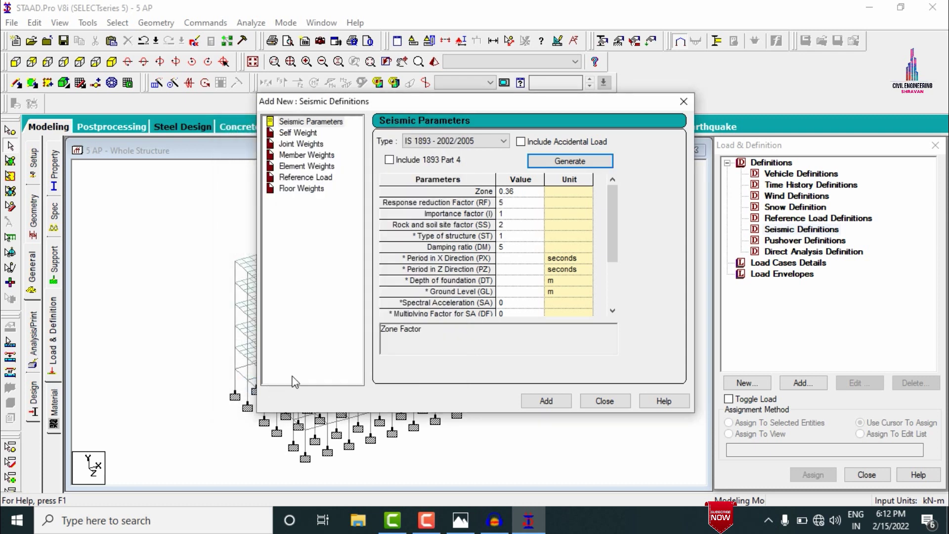
pyautogui.click(505, 247)
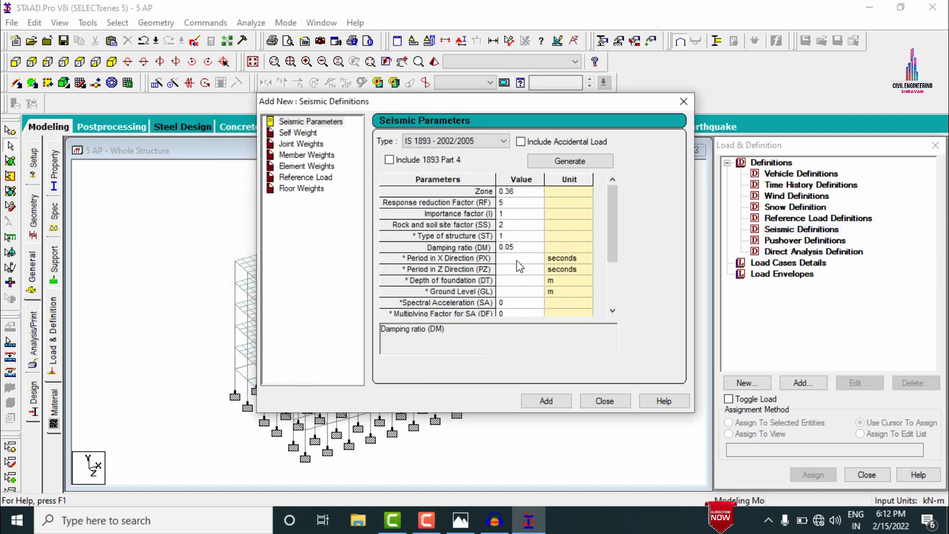
pyautogui.click(547, 401)
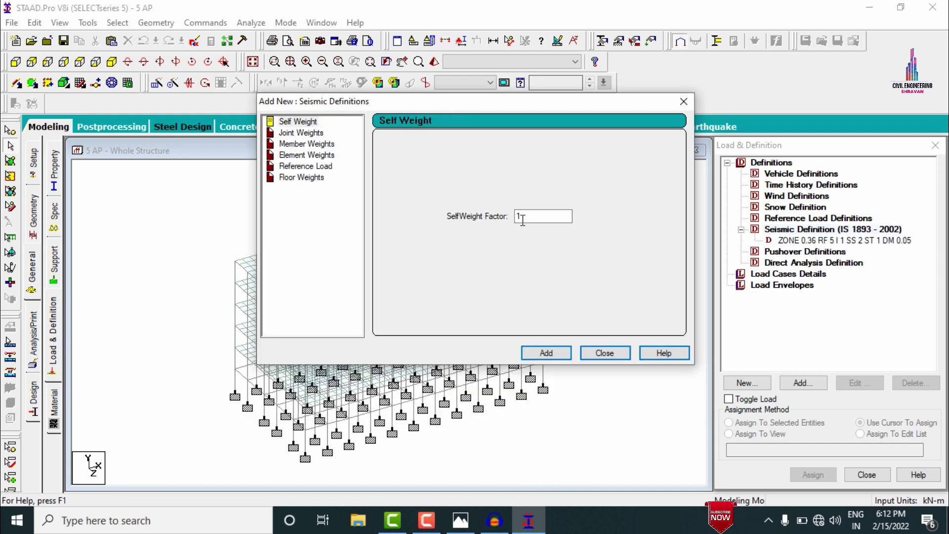
# Add a self-weight with factor 1 and a uniform member weight of 24.3 kN/m to the seismic definition.
pyautogui.click(546, 355)
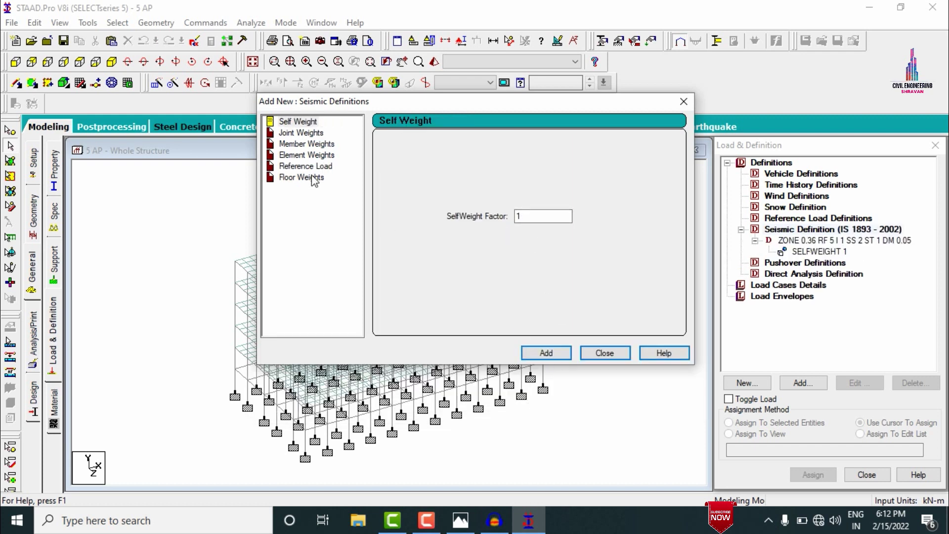
pyautogui.click(303, 146)
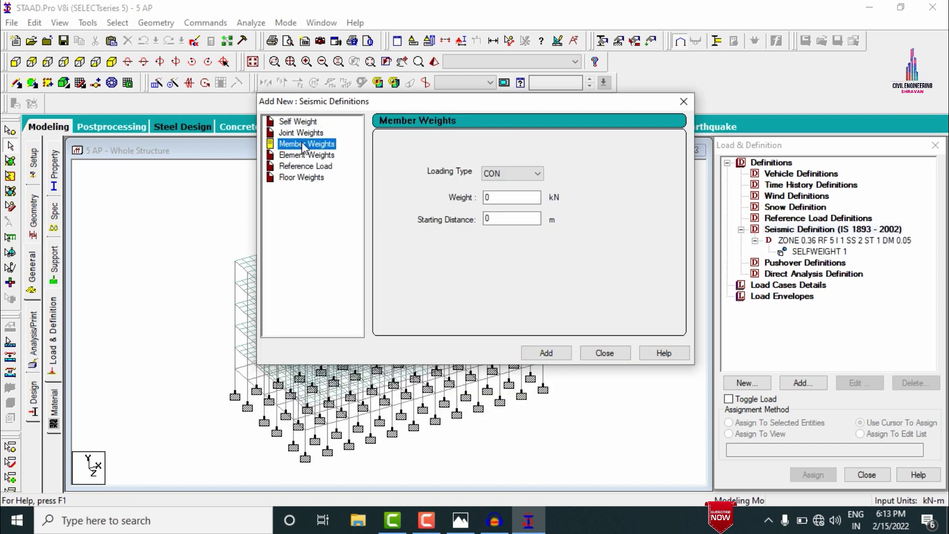
pyautogui.click(516, 174)
pyautogui.click(509, 184)
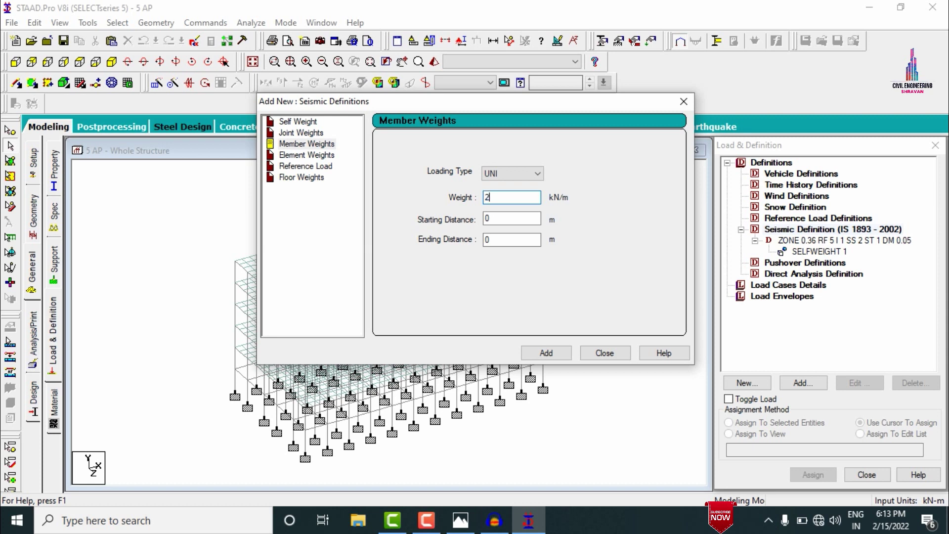
pyautogui.click(540, 352)
pyautogui.click(604, 352)
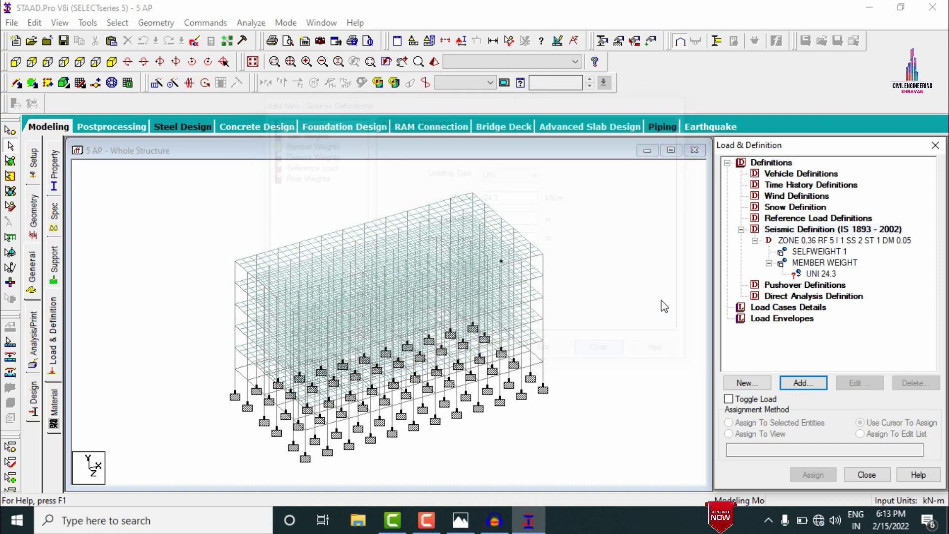
# Assign the UNI 24.3 member weight to all beams parallel to X and Z, and clear the selection.
pyautogui.click(821, 274)
pyautogui.click(118, 23)
pyautogui.moveTo(153, 272)
pyautogui.click(294, 273)
pyautogui.click(116, 23)
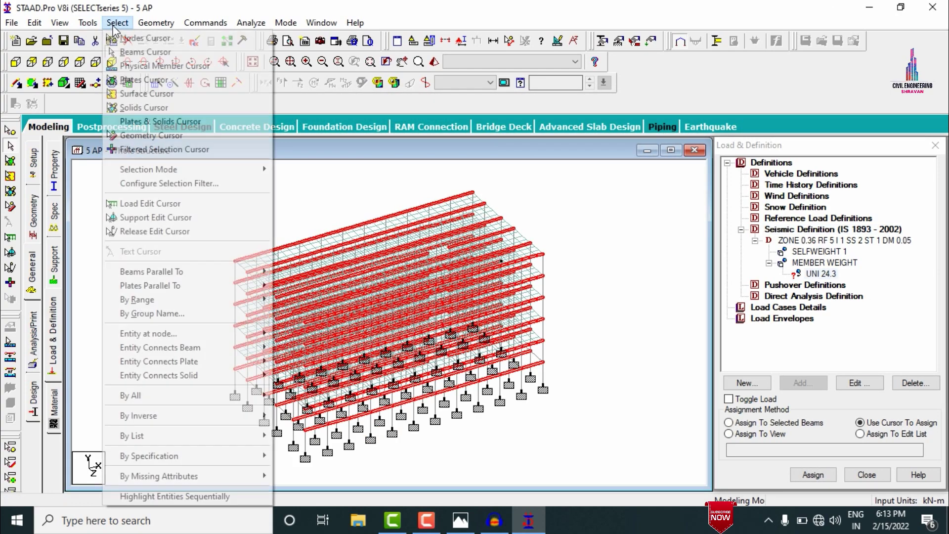
pyautogui.moveTo(198, 272)
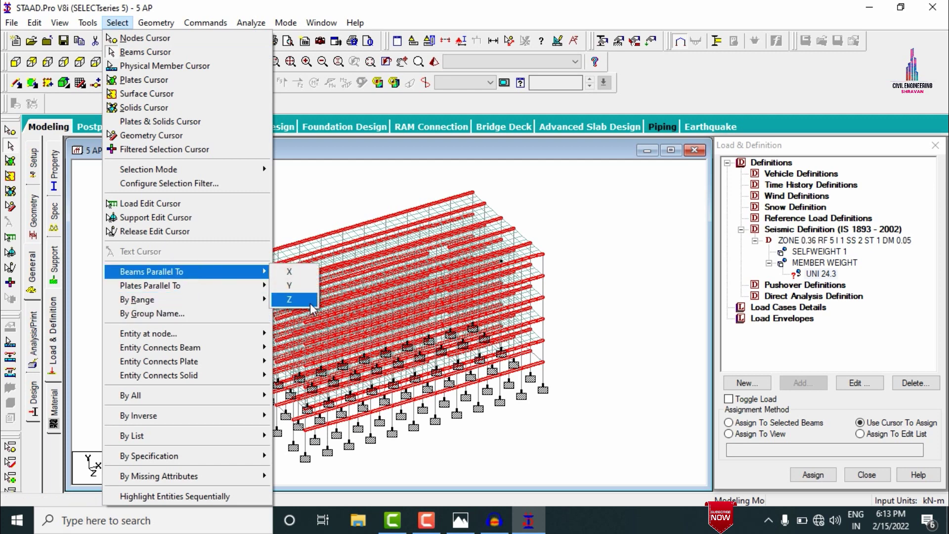
pyautogui.click(292, 300)
pyautogui.click(811, 475)
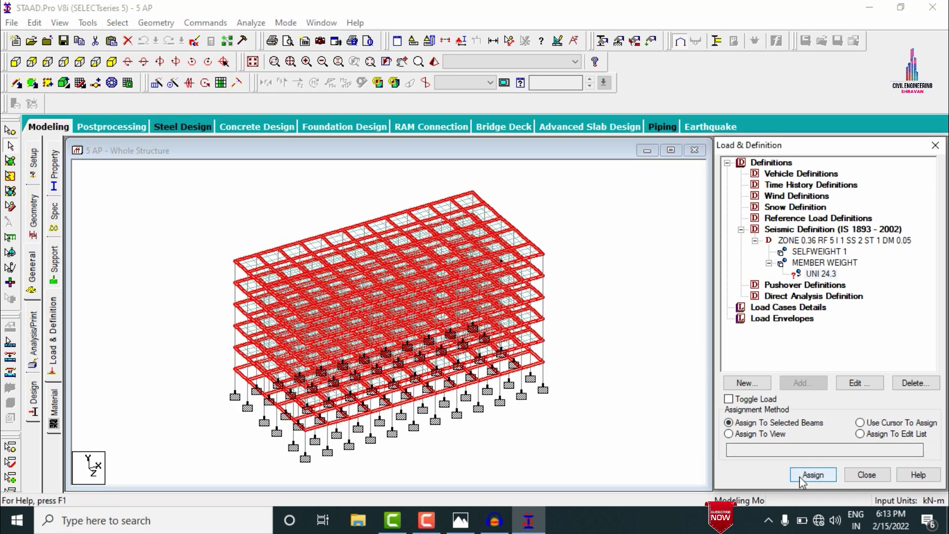
pyautogui.click(841, 351)
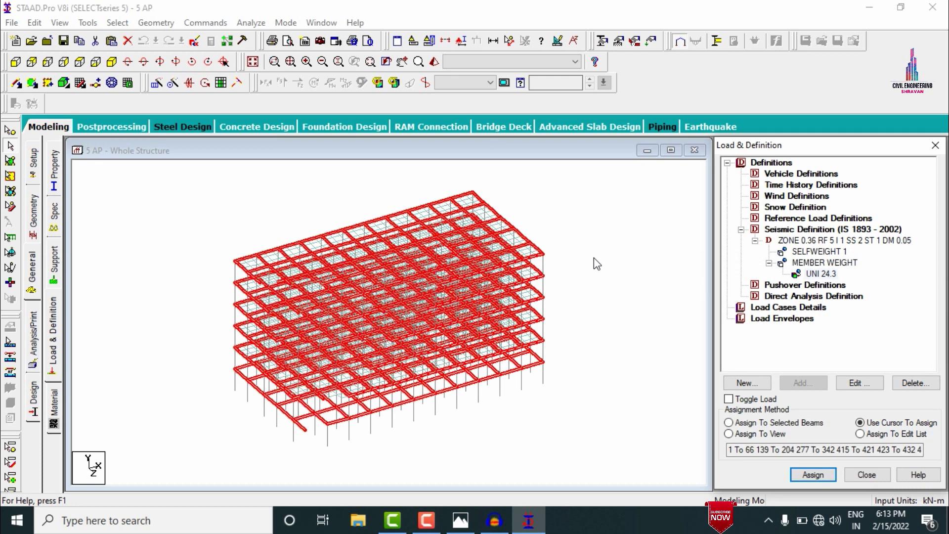
pyautogui.click(595, 258)
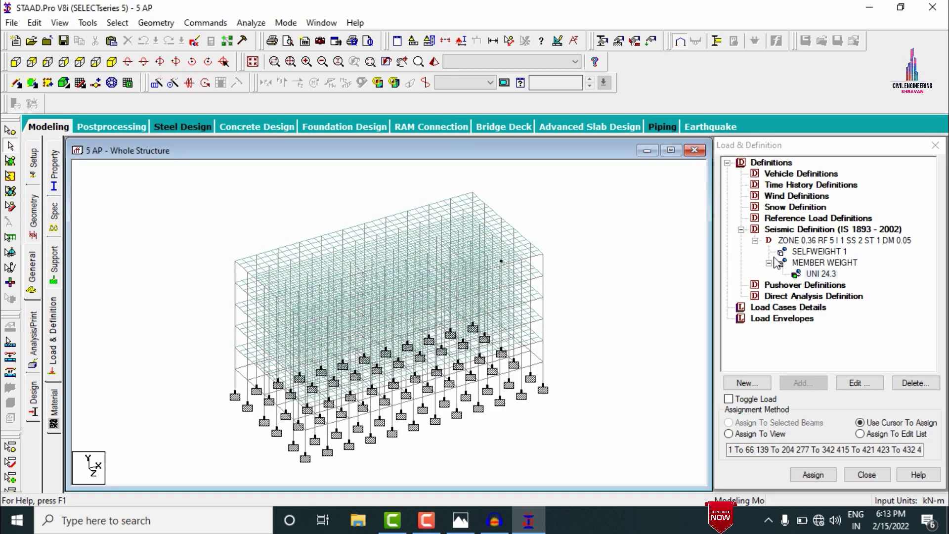
# Add wind definition type 1 with the comment WIND 1.
pyautogui.click(779, 196)
pyautogui.click(801, 383)
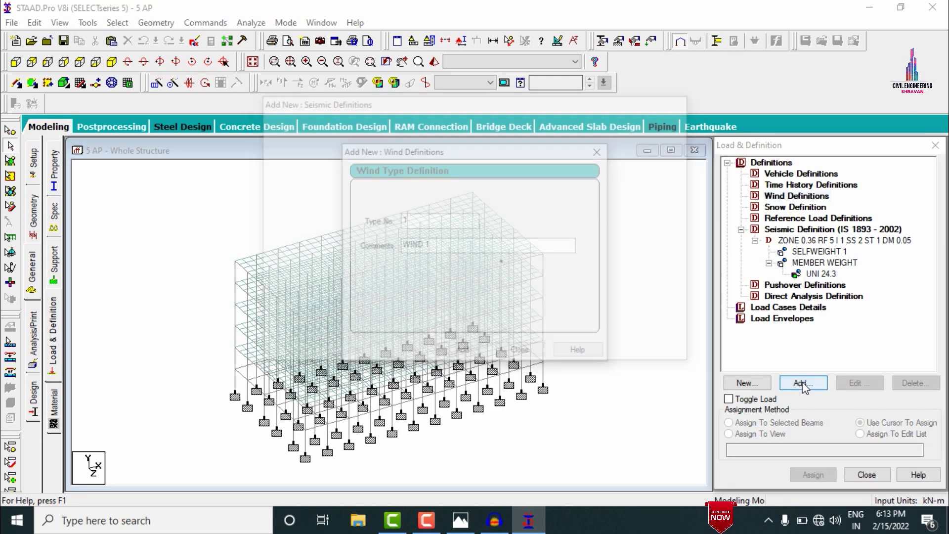
pyautogui.click(463, 352)
pyautogui.click(517, 352)
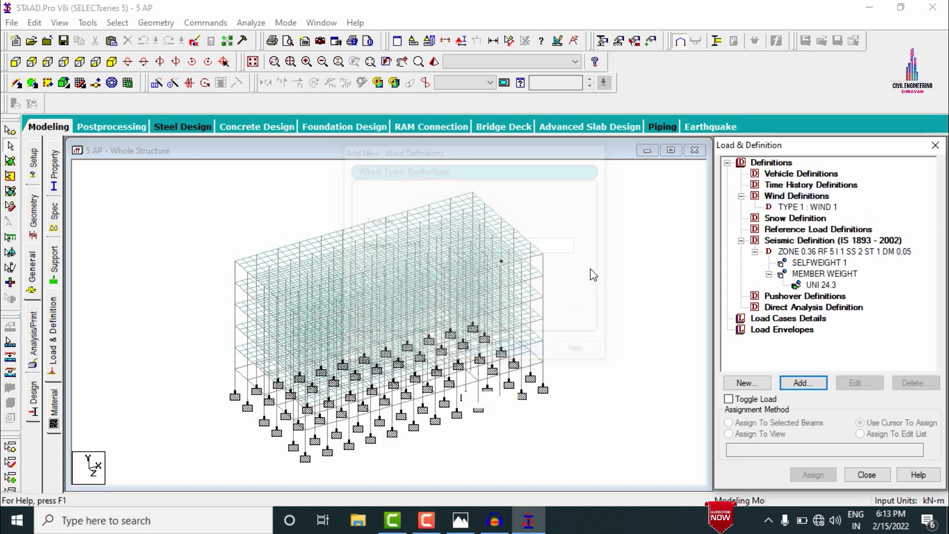
# Start a custom intensity table for WIND 1 with 1.3 kN/m² at a height of 18 m.
pyautogui.click(808, 207)
pyautogui.click(803, 384)
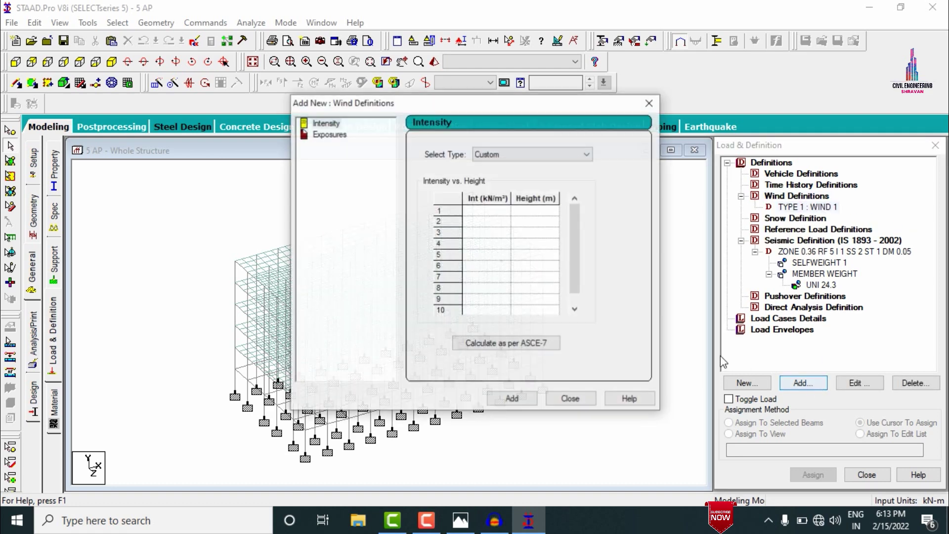
pyautogui.click(482, 215)
pyautogui.click(521, 215)
pyautogui.write('18')
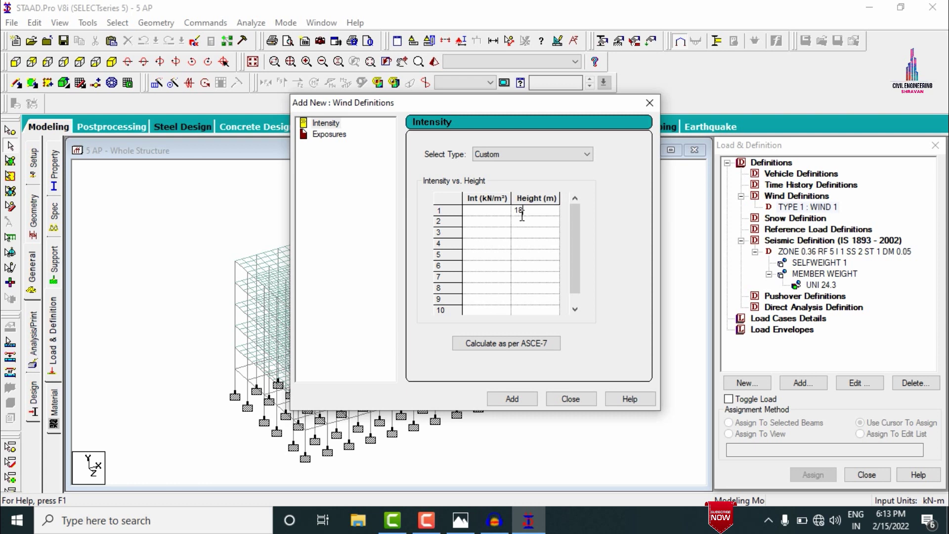
pyautogui.click(485, 199)
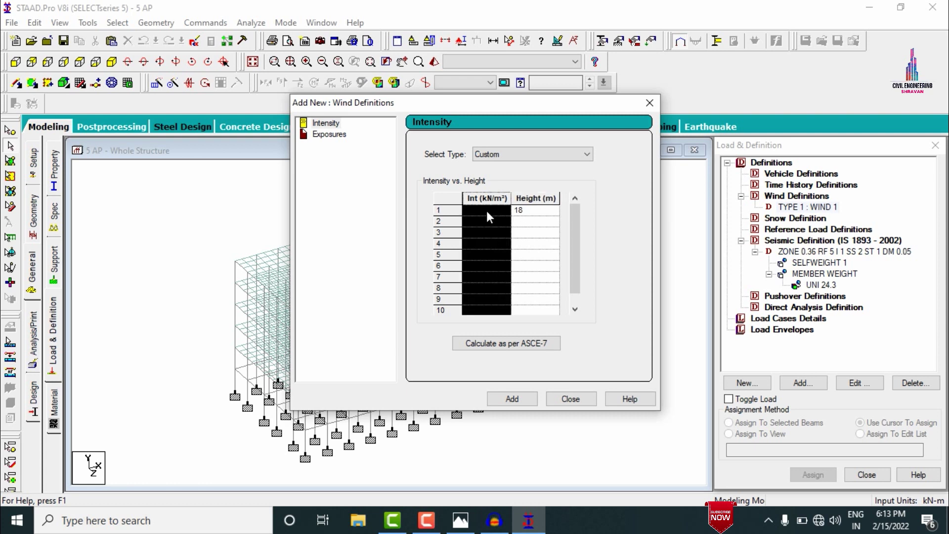
pyautogui.click(486, 211)
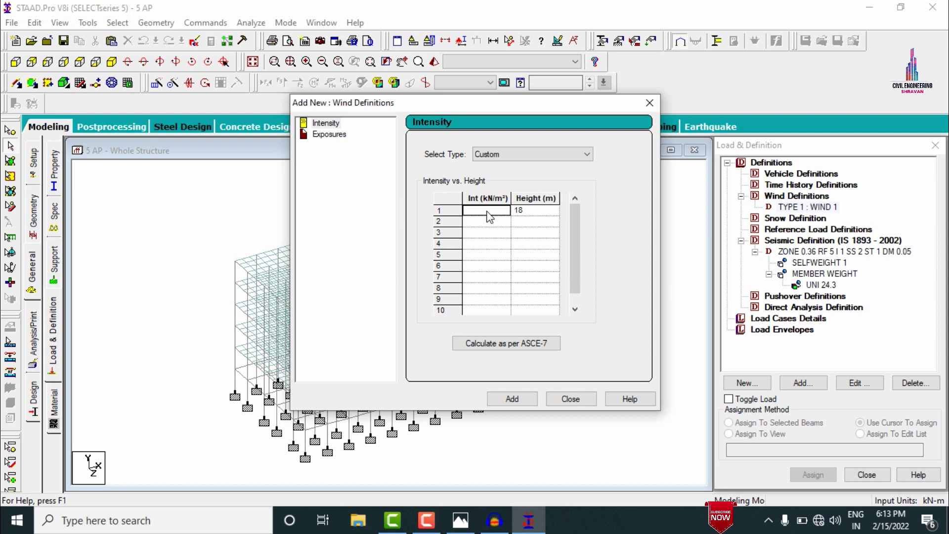
pyautogui.write('1.')
# Enter wind intensities of 1.1 kN/m² at 15 m and 0.8 kN/m² at 9 m, and add the intensity table.
pyautogui.write('1.')
pyautogui.press('Tab')
pyautogui.write('15')
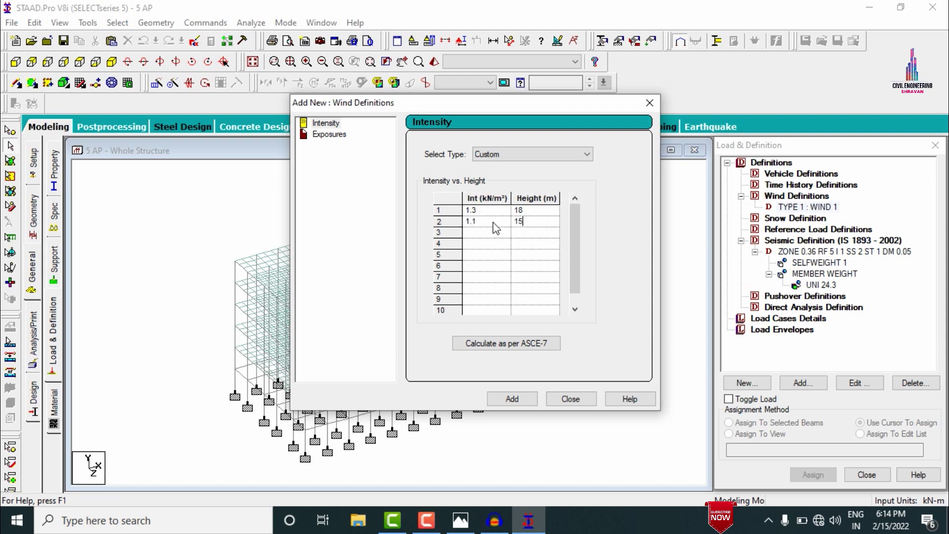
pyautogui.click(494, 232)
pyautogui.write('0.8')
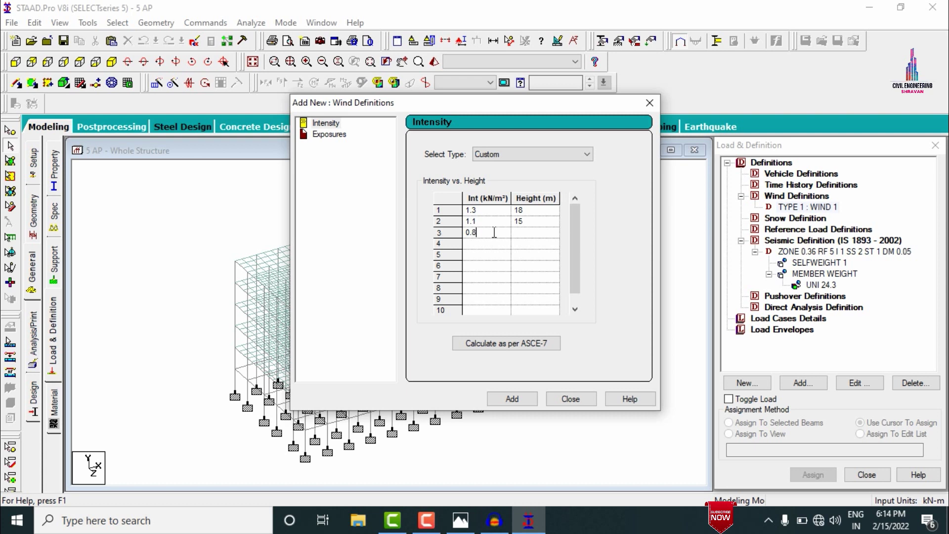
pyautogui.press('Tab')
pyautogui.write('9')
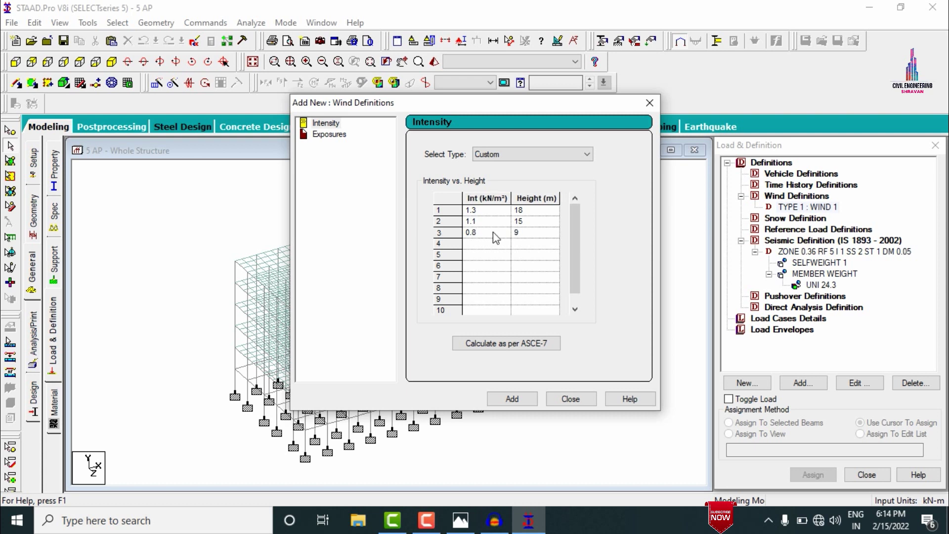
pyautogui.click(512, 399)
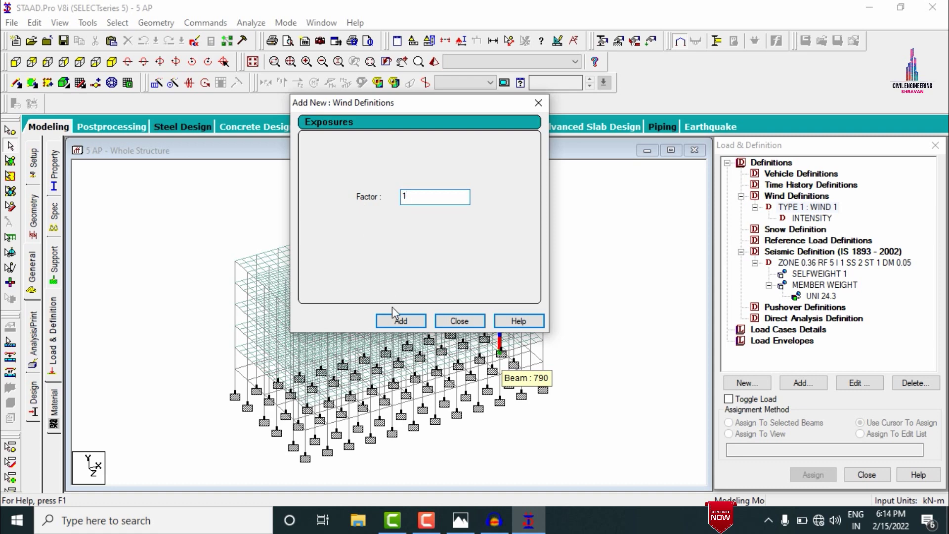
# Add a wind exposure with factor 1 and assign it to the whole view.
pyautogui.click(401, 321)
pyautogui.click(455, 321)
pyautogui.click(824, 230)
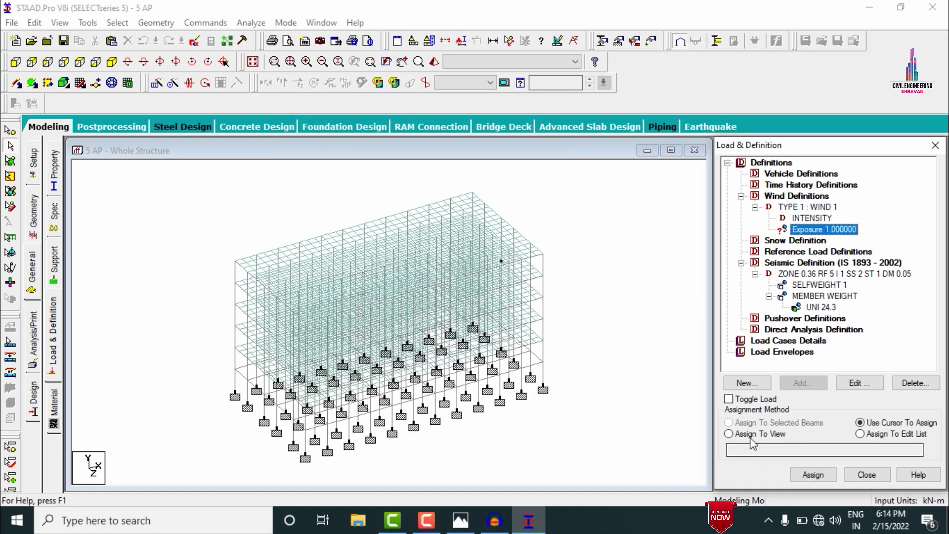
pyautogui.click(729, 434)
pyautogui.click(814, 474)
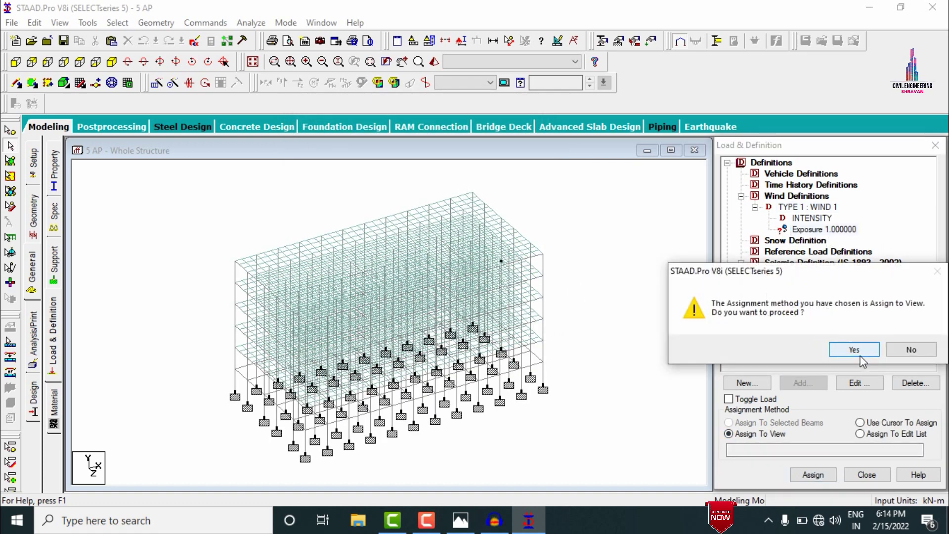
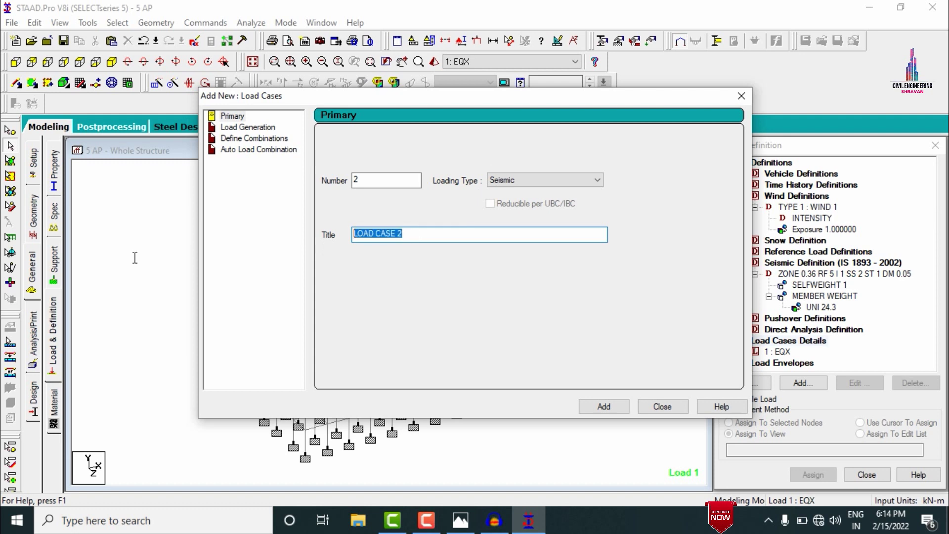
# Add primary load case 2 of type Seismic with the title EQZ.
pyautogui.write('EQ')
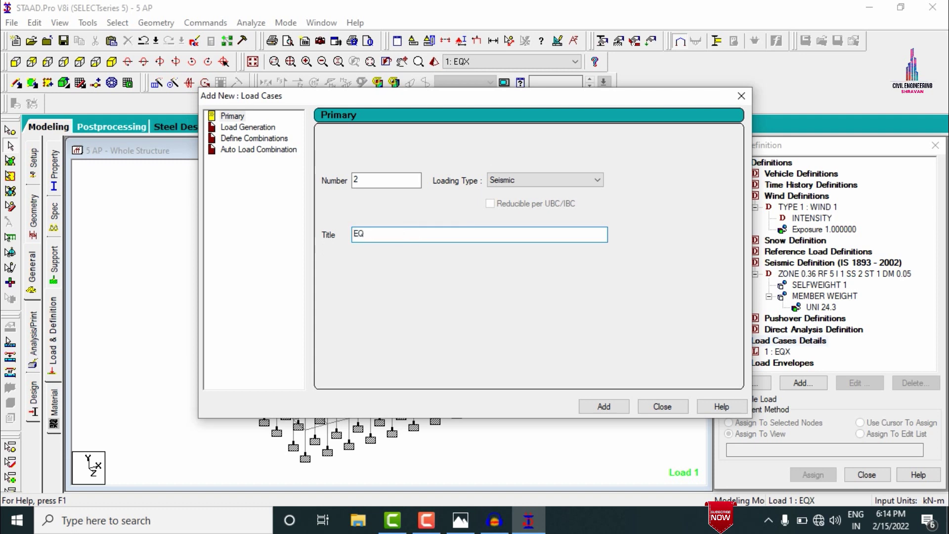
pyautogui.write('Z')
pyautogui.press('Return')
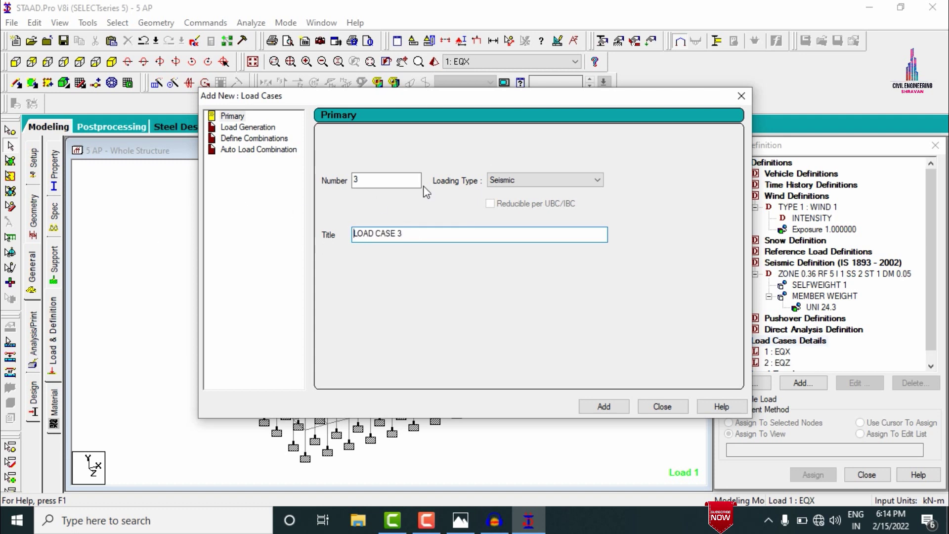
# Add primary load cases 3 and 4 of type Wind, titled WX and WZ.
pyautogui.click(497, 182)
pyautogui.click(509, 218)
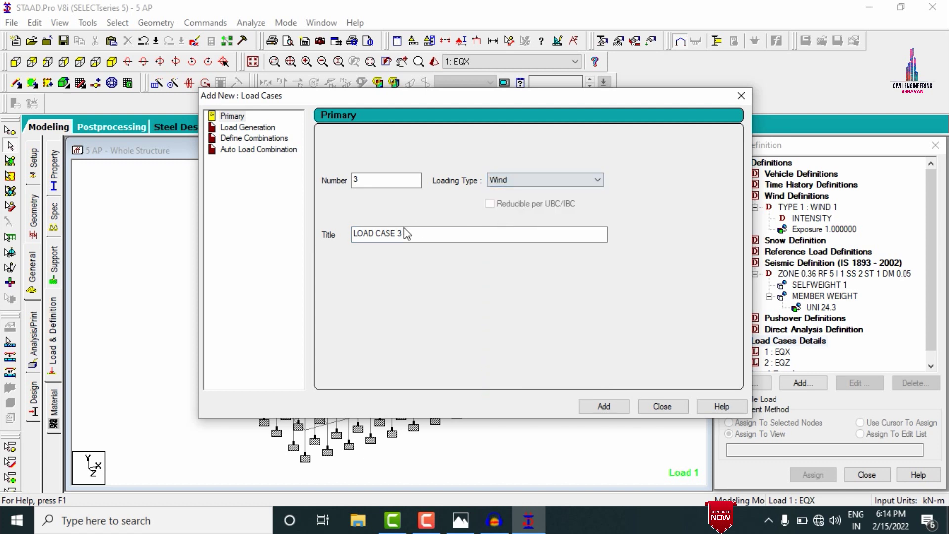
pyautogui.moveTo(405, 233); pyautogui.dragTo(279, 240)
pyautogui.write('W')
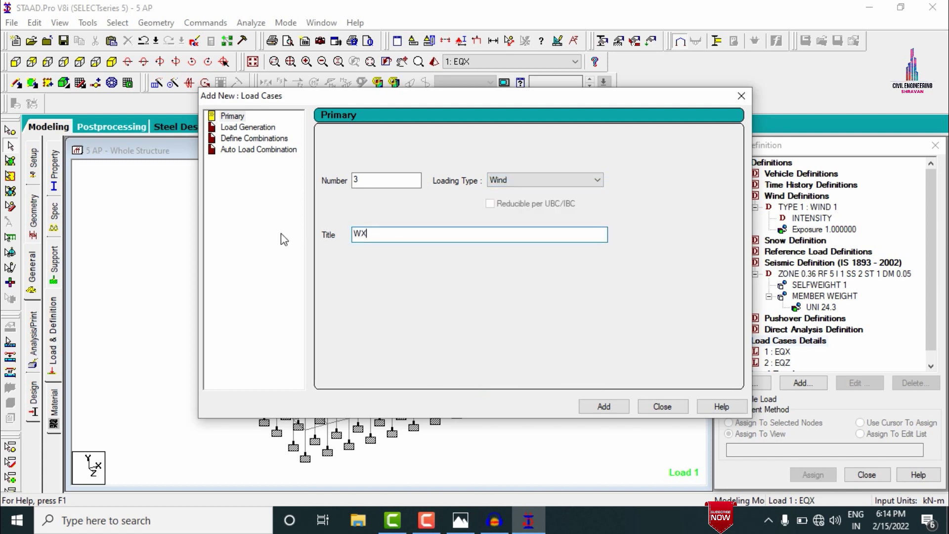
pyautogui.write('X')
pyautogui.press('Return')
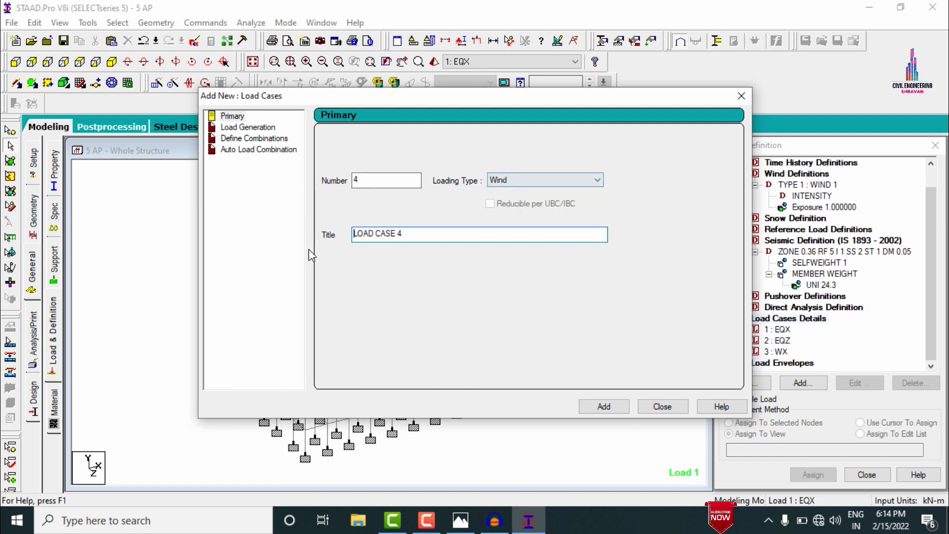
pyautogui.moveTo(414, 234); pyautogui.dragTo(281, 239)
pyautogui.write('WZ')
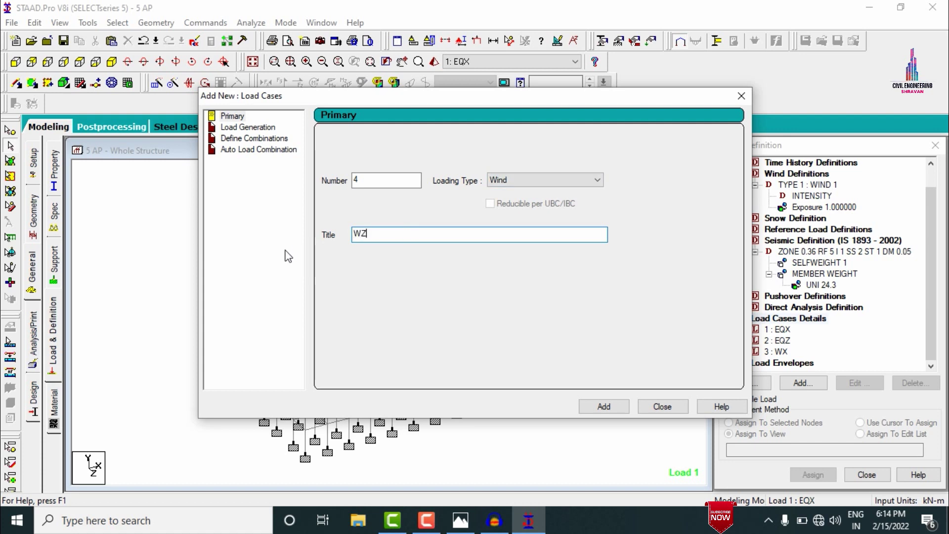
pyautogui.press('Return')
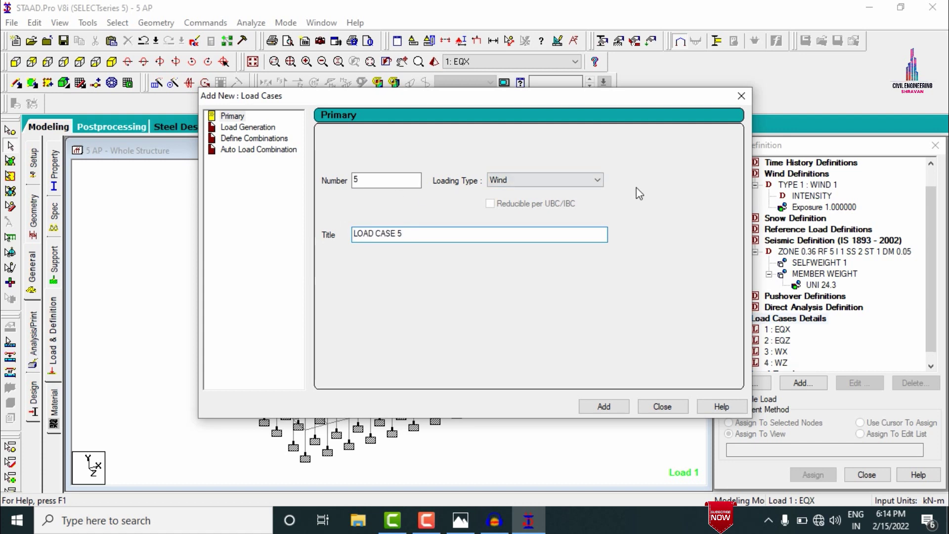
# Add primary load case 5 of type Dead with the title DL.
pyautogui.click(496, 180)
pyautogui.click(499, 191)
pyautogui.moveTo(399, 233); pyautogui.dragTo(228, 243)
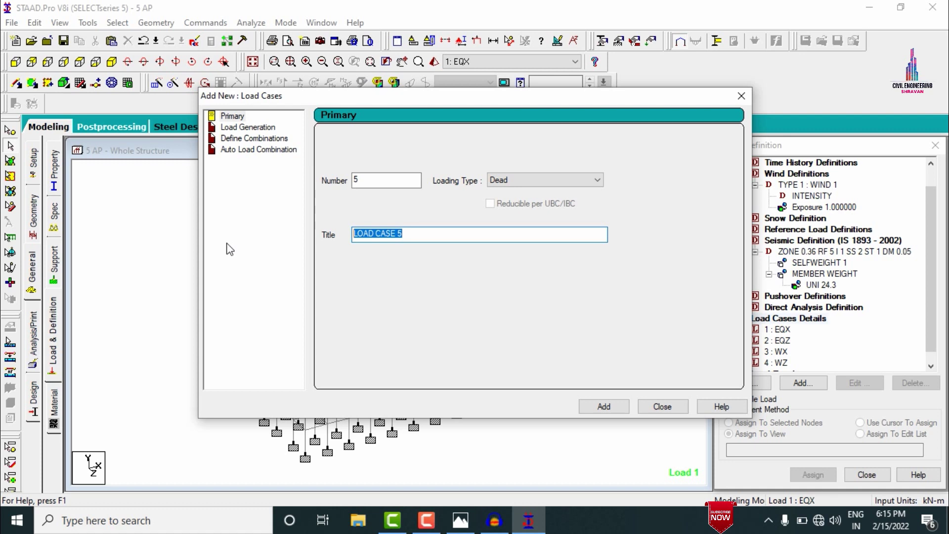
pyautogui.write('DL')
pyautogui.press('Return')
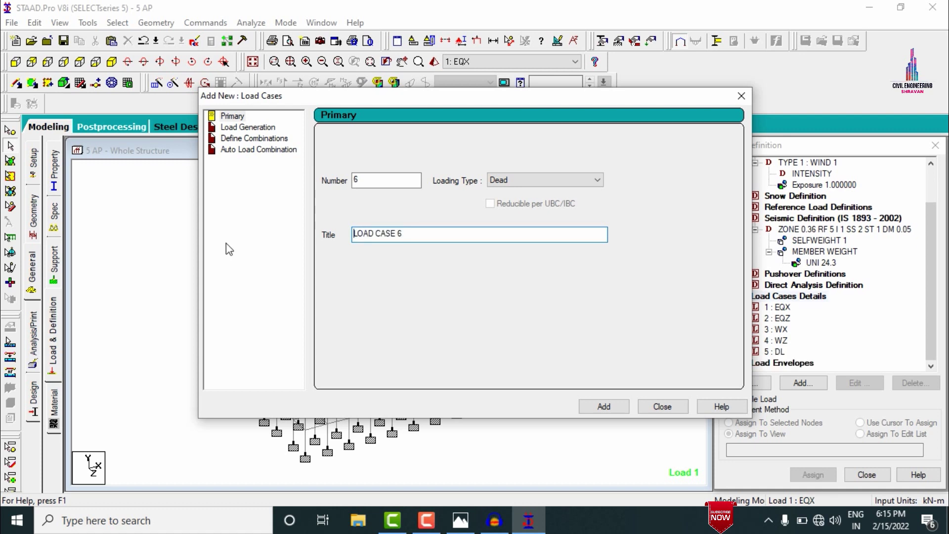
# Add primary load case 6 of type Live with the title LL and finish creating load cases.
pyautogui.click(504, 182)
pyautogui.click(499, 201)
pyautogui.moveTo(445, 237); pyautogui.dragTo(246, 240)
pyautogui.write('LL')
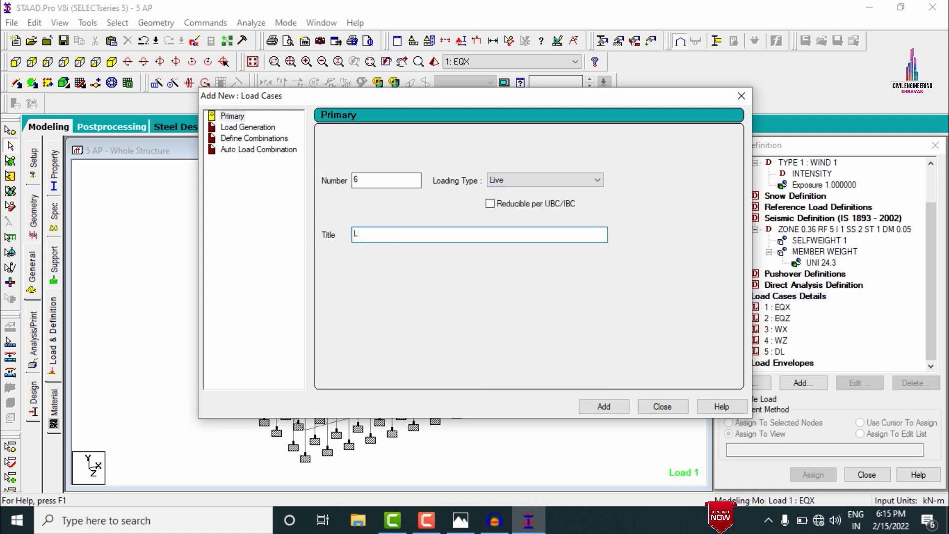
pyautogui.press('Return')
pyautogui.click(662, 407)
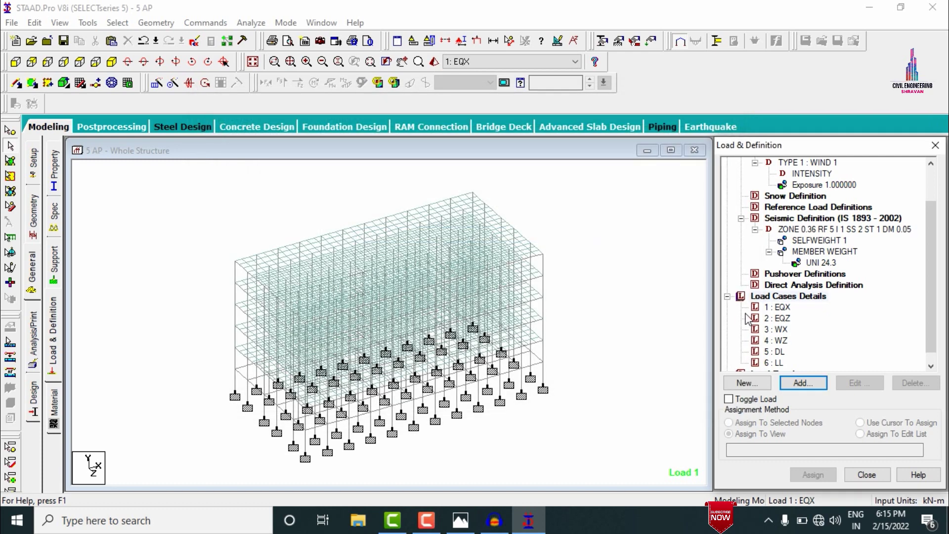
# Add a seismic load in the X direction with factor 1 to load case EQX.
pyautogui.click(798, 386)
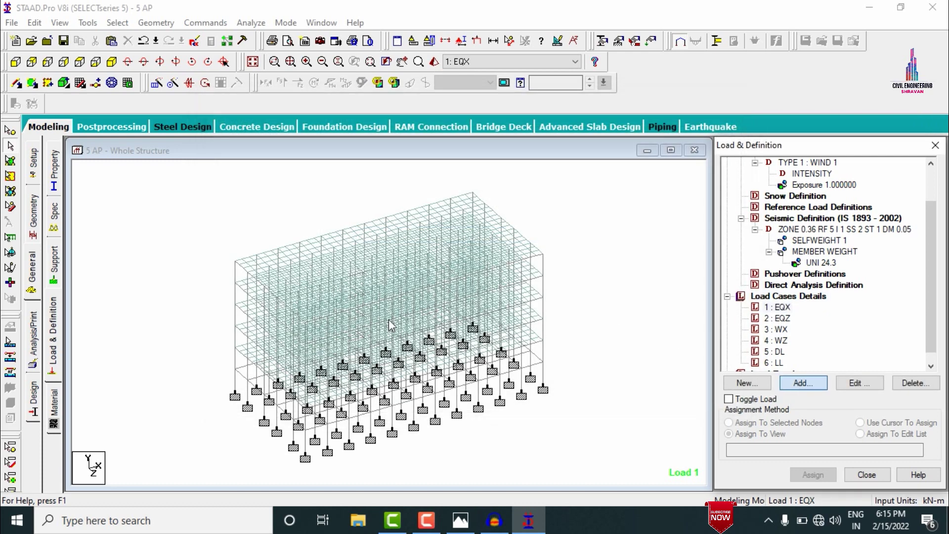
pyautogui.click(178, 177)
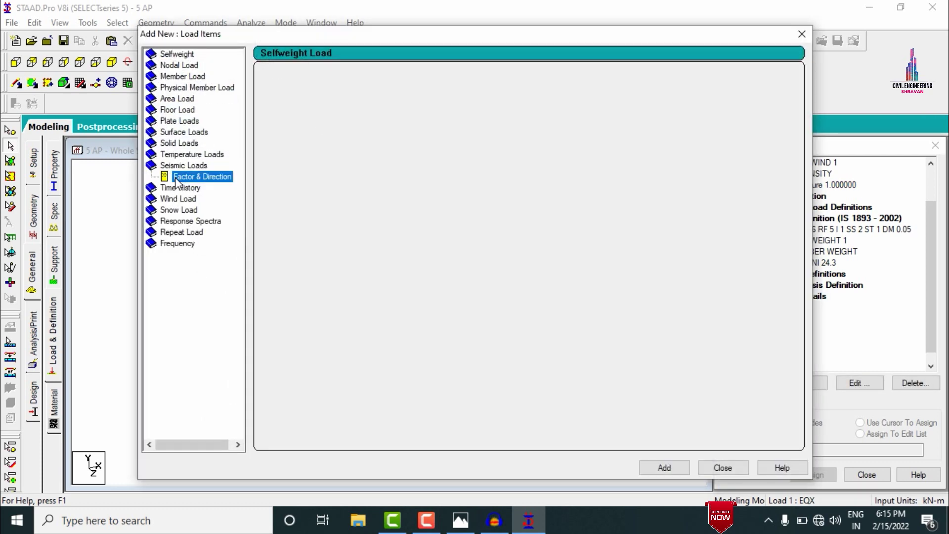
pyautogui.click(659, 467)
pyautogui.click(712, 467)
# Add a seismic load in the Z direction with factor 1 to load case EQZ.
pyautogui.click(782, 330)
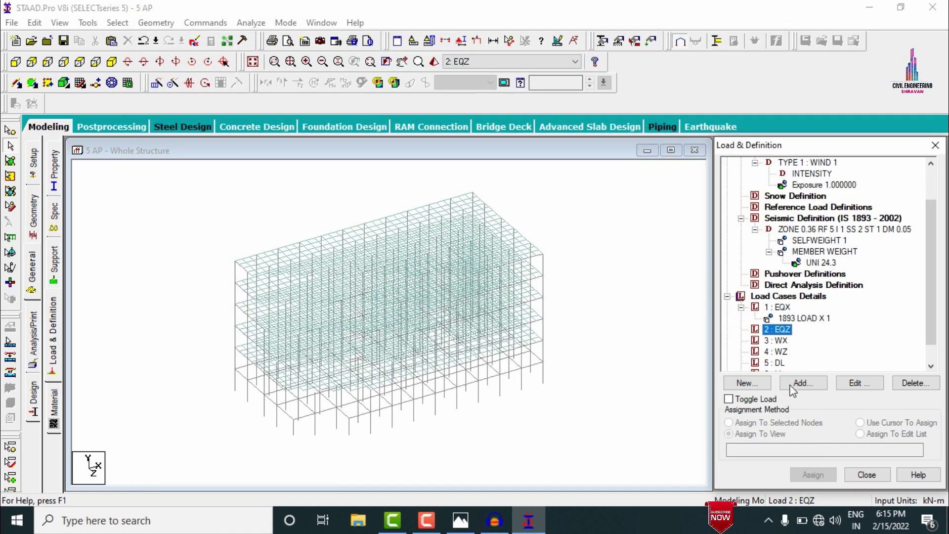
pyautogui.press('Return')
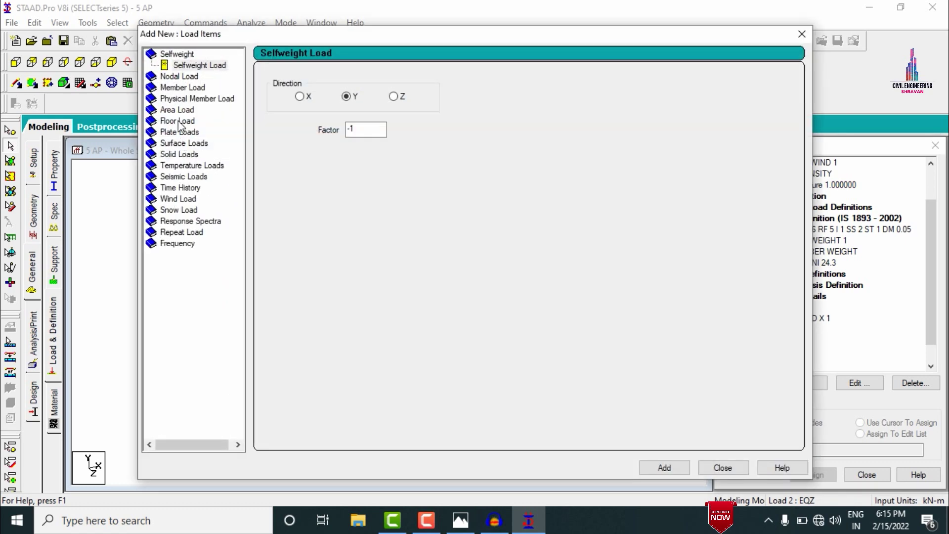
pyautogui.click(172, 176)
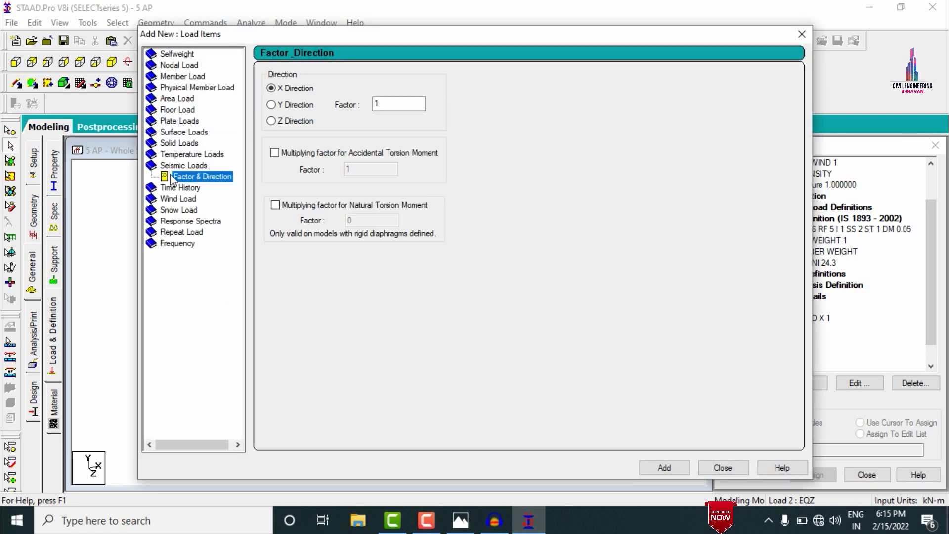
pyautogui.click(272, 121)
pyautogui.click(684, 468)
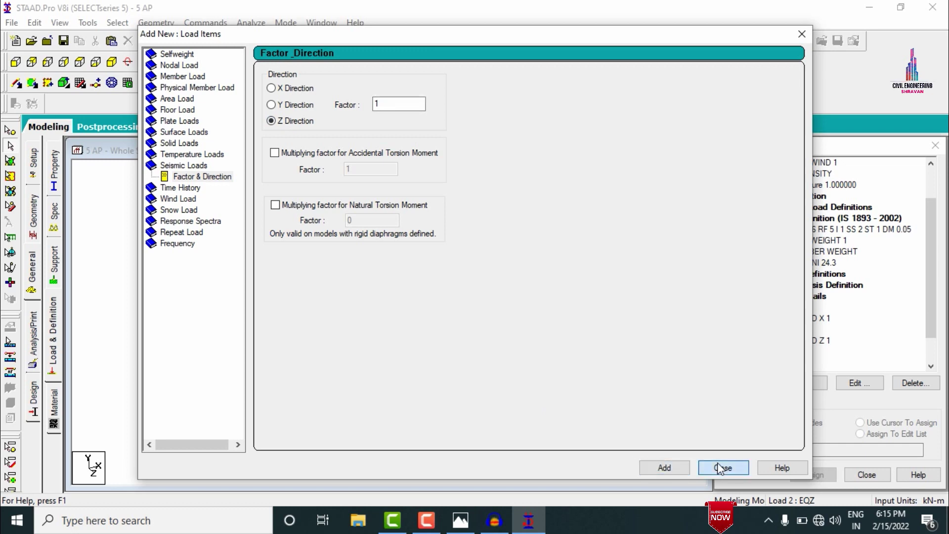
pyautogui.click(717, 462)
# Add type 1 wind loads on the X windward face with factors 1 and -1 to load case WX.
pyautogui.click(774, 352)
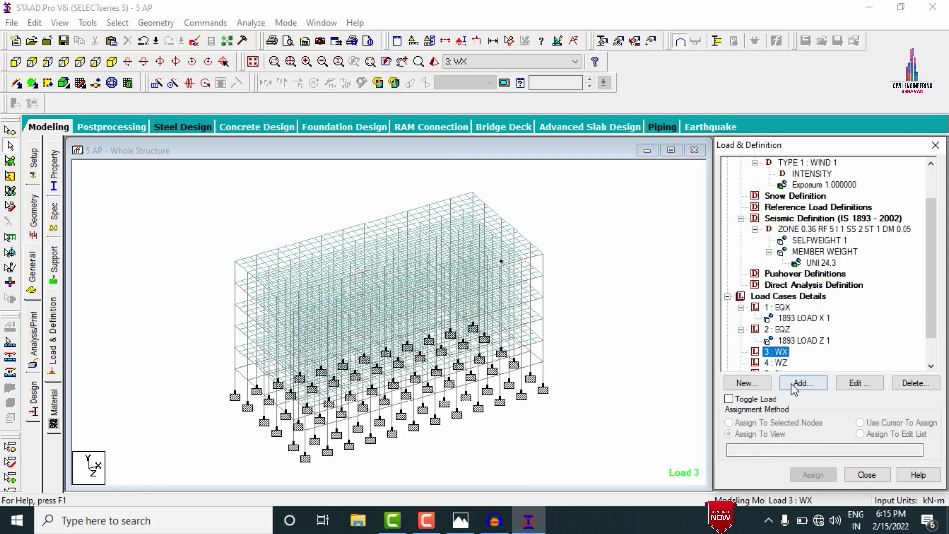
pyautogui.press('Return')
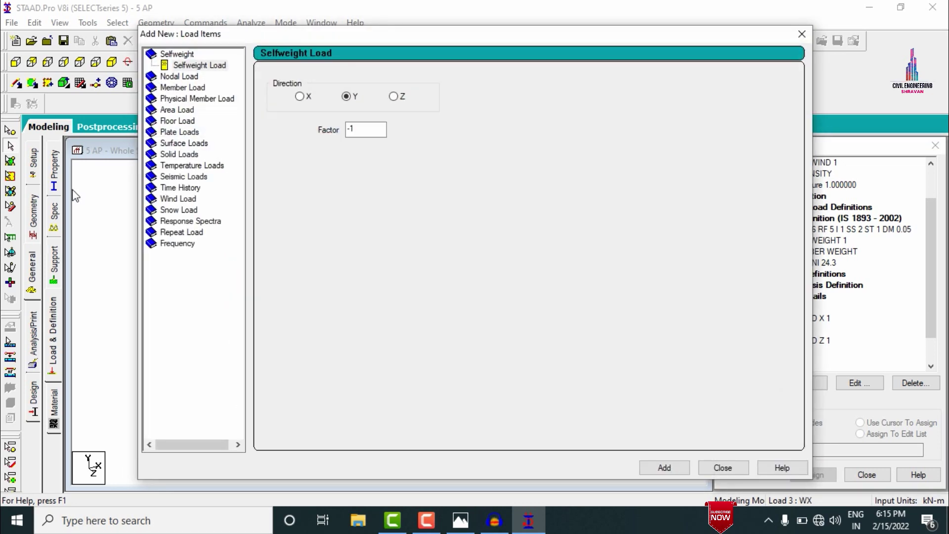
pyautogui.click(177, 199)
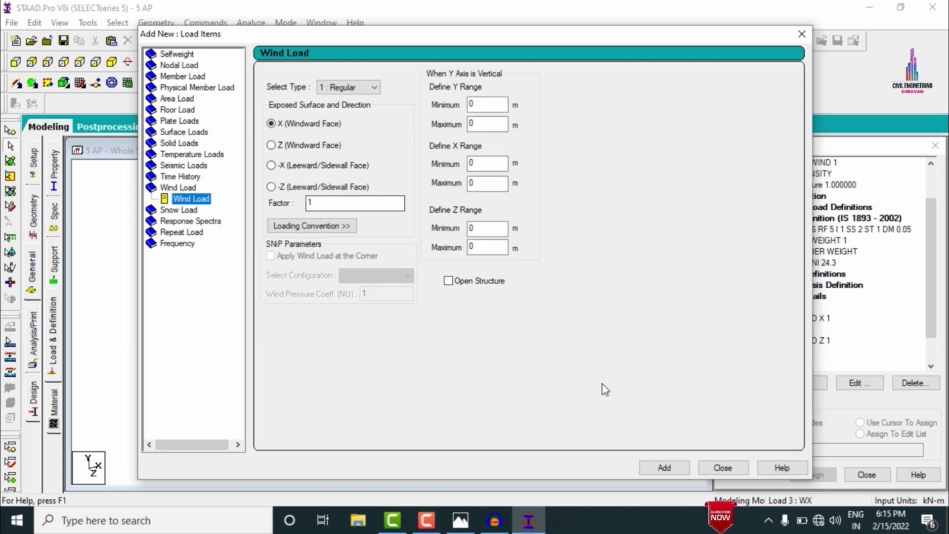
pyautogui.click(671, 468)
pyautogui.click(364, 209)
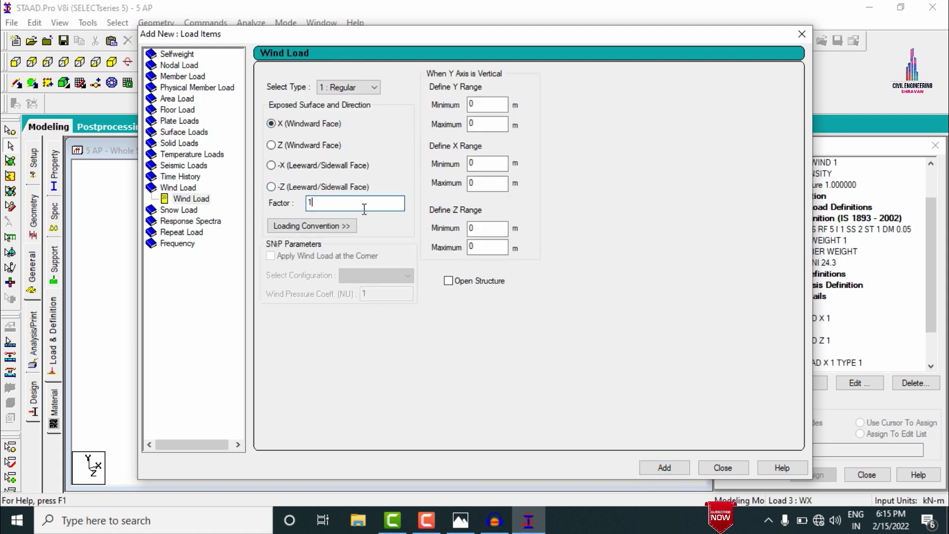
pyautogui.write('-1')
pyautogui.press('Return')
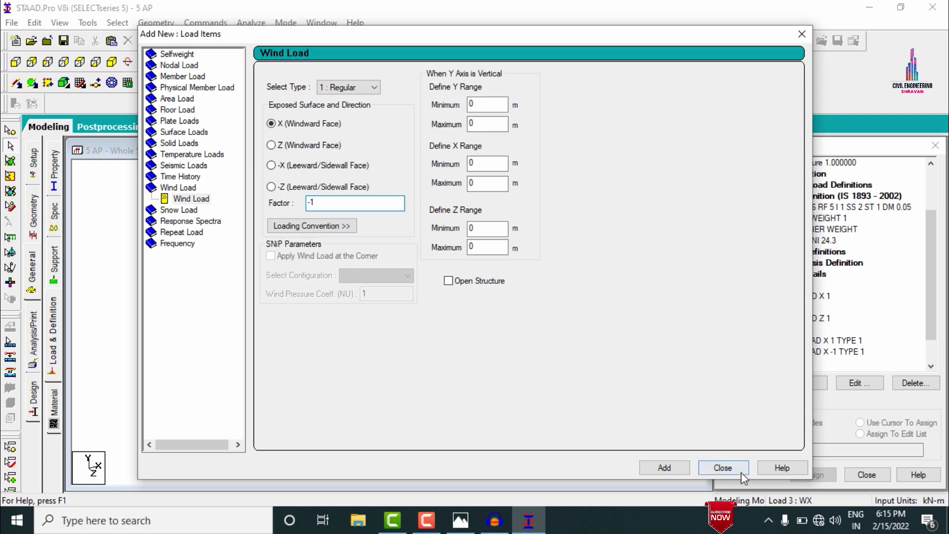
pyautogui.click(723, 468)
# Add type 1 wind loads on the Z windward face with factors 1 and -1 to load case WZ.
pyautogui.click(775, 363)
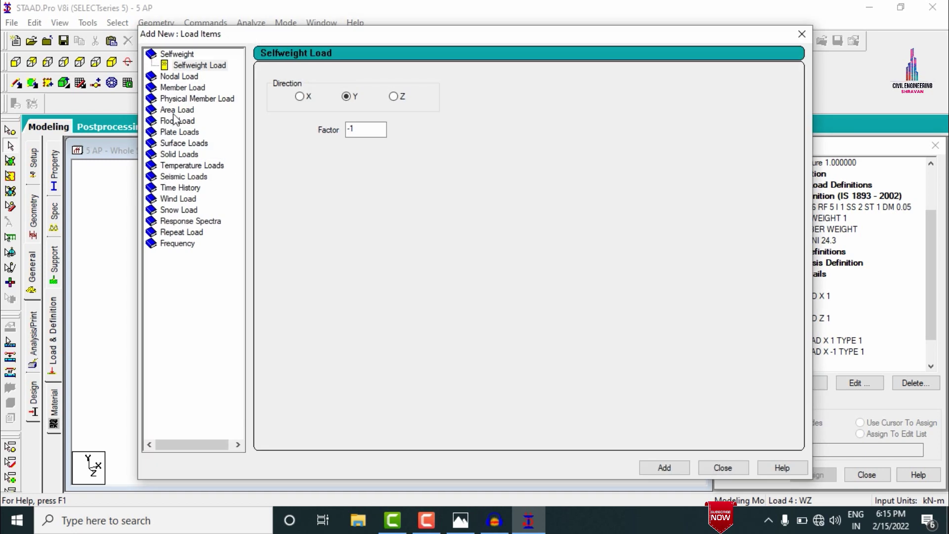
pyautogui.click(177, 198)
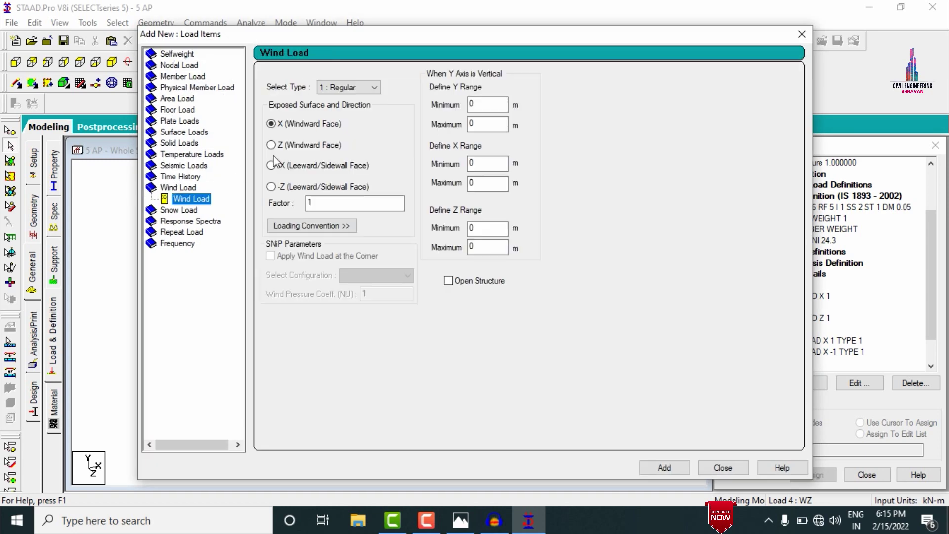
pyautogui.click(289, 146)
pyautogui.click(671, 468)
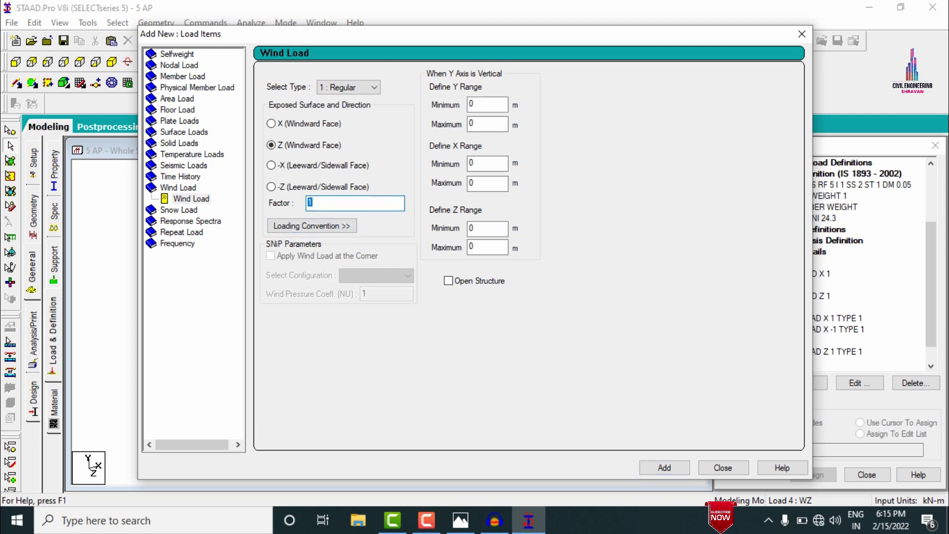
pyautogui.press('Return')
pyautogui.click(723, 468)
# Add a selfweight load in the Y direction with factor -1 to load case DL.
pyautogui.scroll(-1, 777, 341)
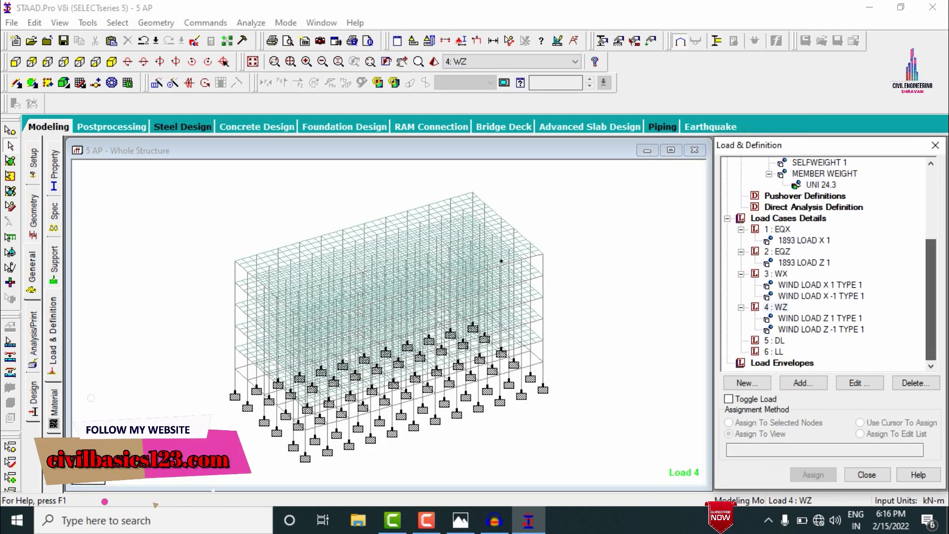
pyautogui.click(774, 340)
pyautogui.click(804, 383)
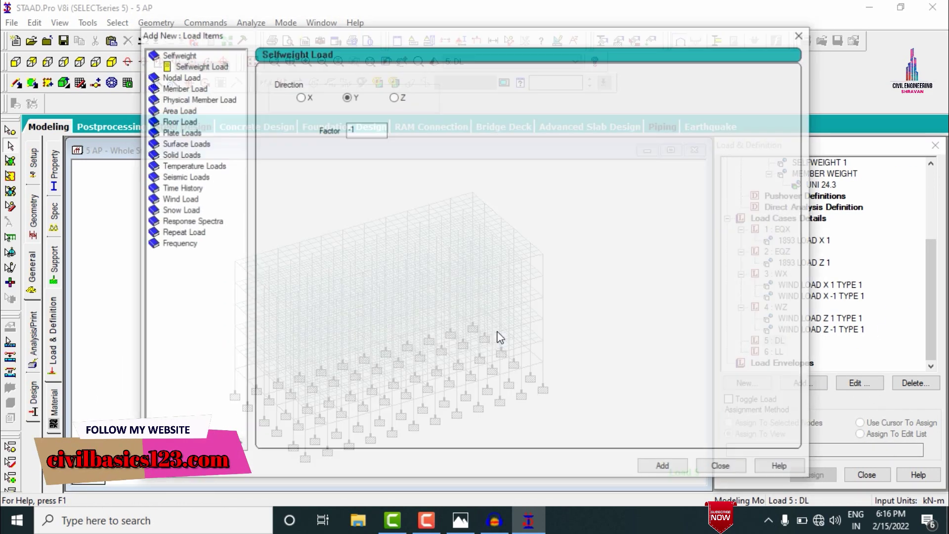
pyautogui.click(653, 469)
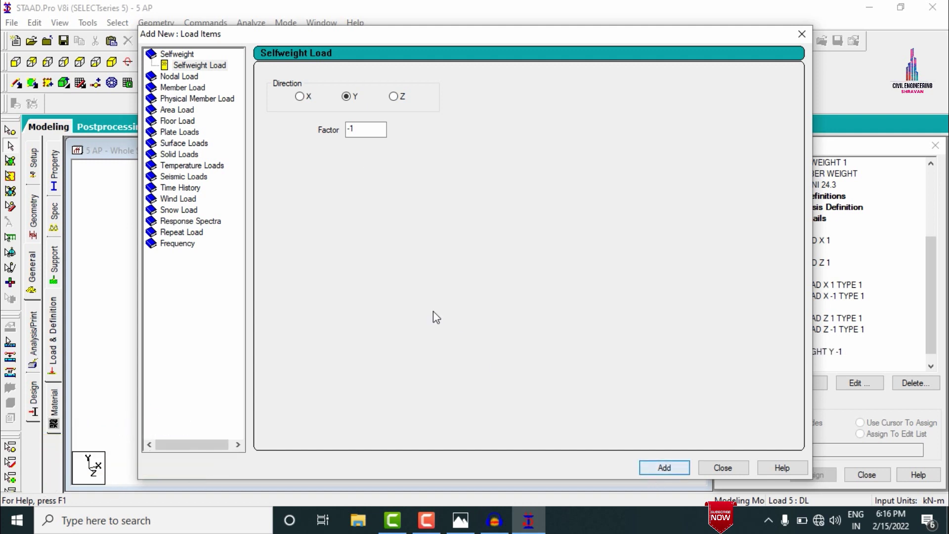
# Start a uniform force member load for load case DL and open the Windows Calculator.
pyautogui.click(173, 89)
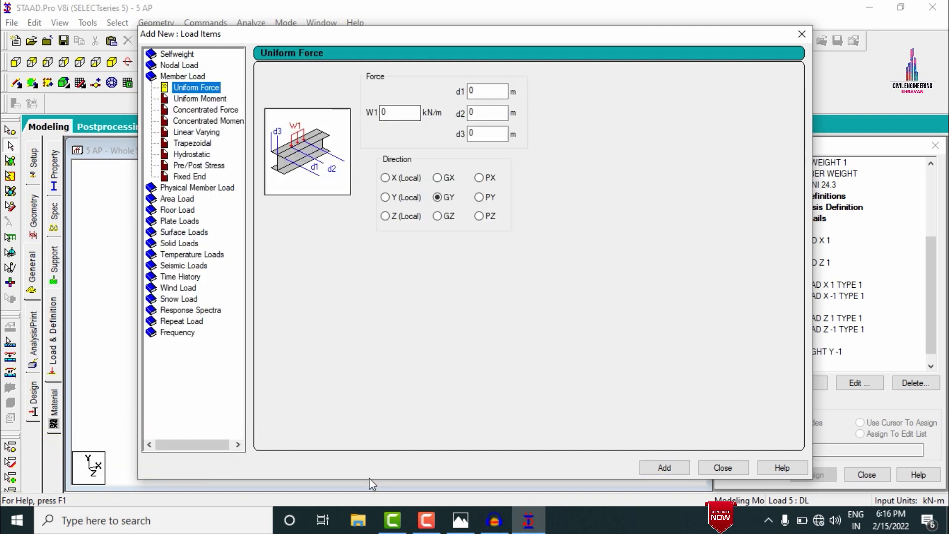
pyautogui.click(159, 522)
pyautogui.write('ca')
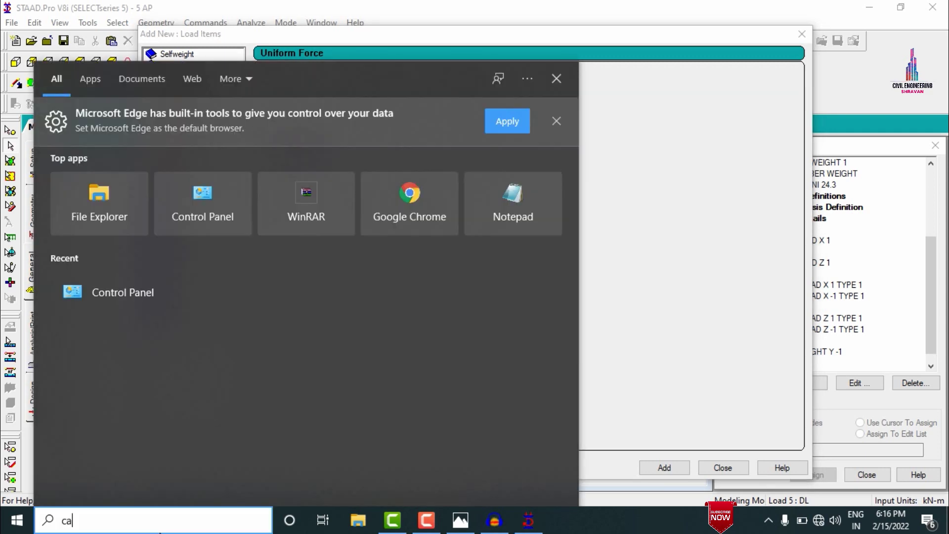
pyautogui.write('l')
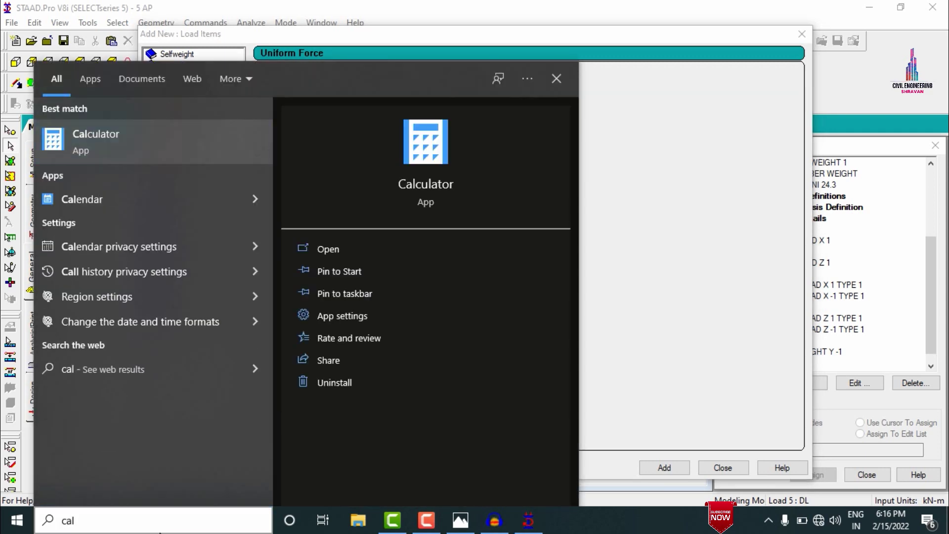
pyautogui.press('Return')
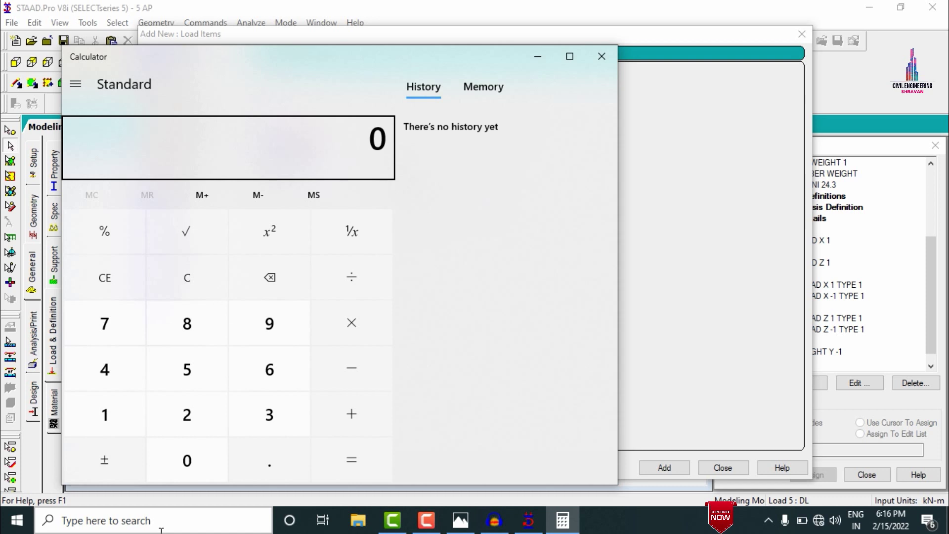
# Calculate 0.23 × 20 × 3 and 0.125 × 20 × 3 in the Calculator.
pyautogui.write('.23')
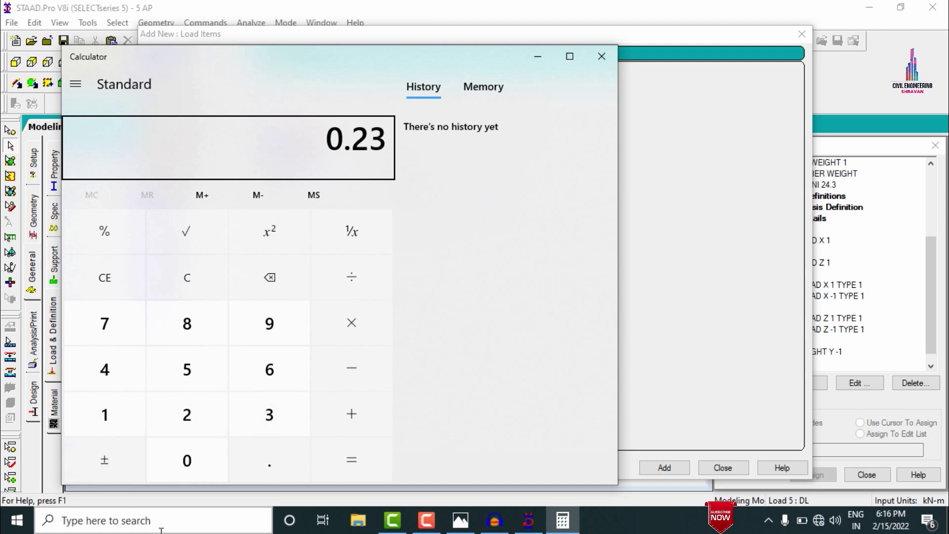
pyautogui.write('20')
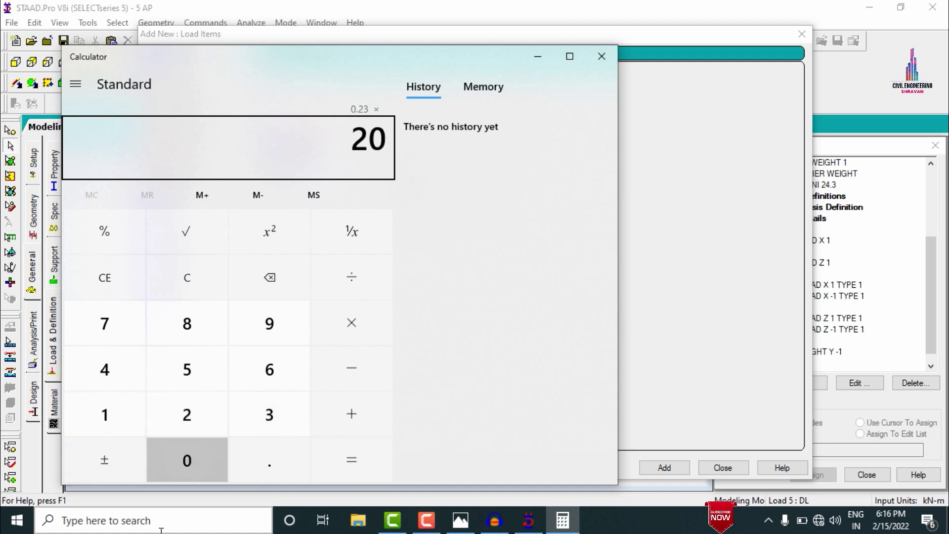
pyautogui.write('*')
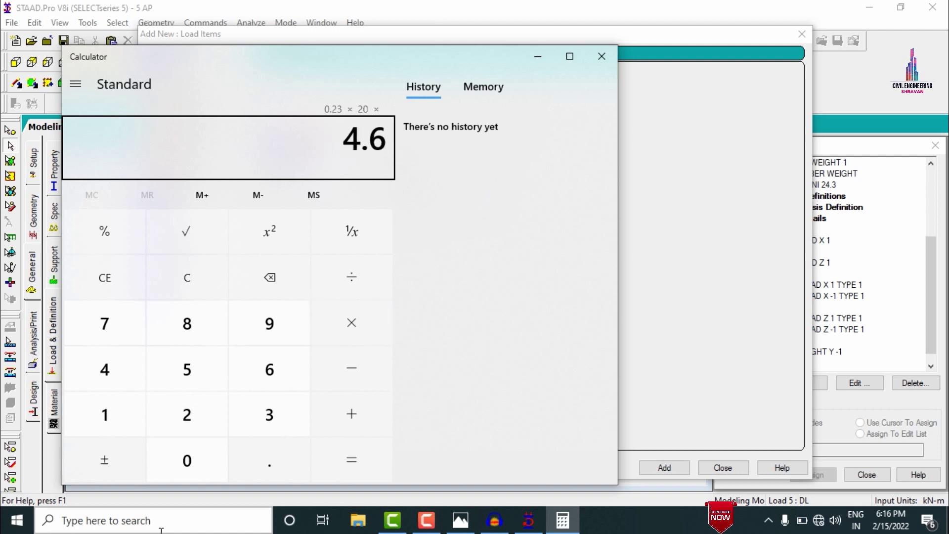
pyautogui.write('3')
pyautogui.press('Return')
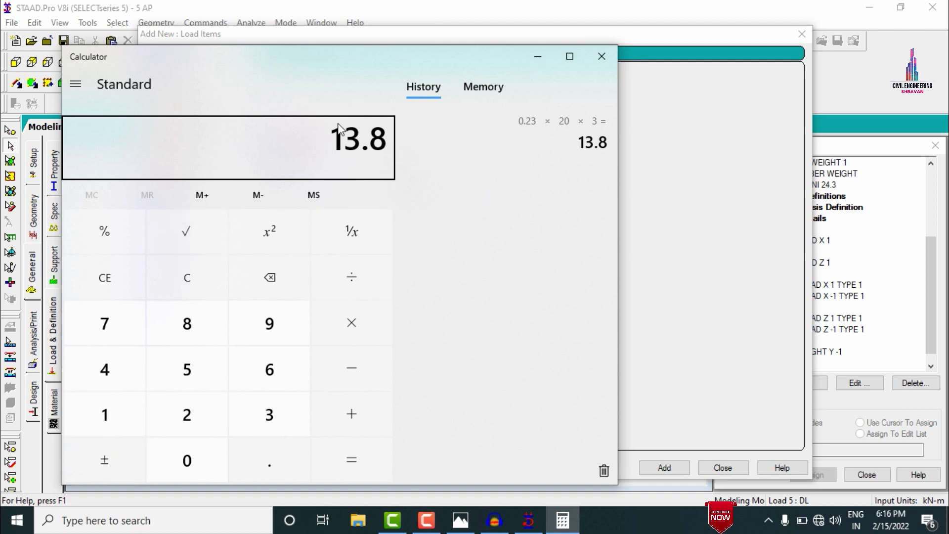
pyautogui.write('0.125')
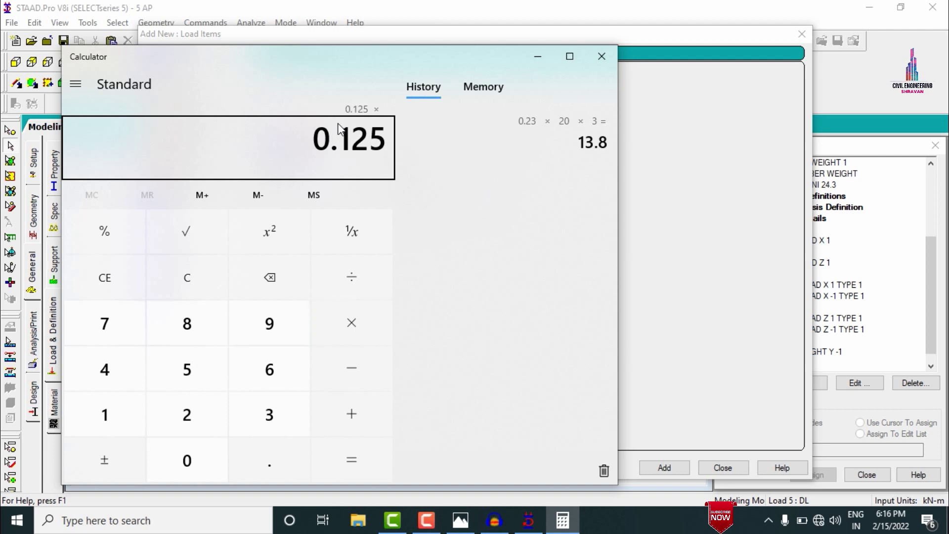
pyautogui.write('20')
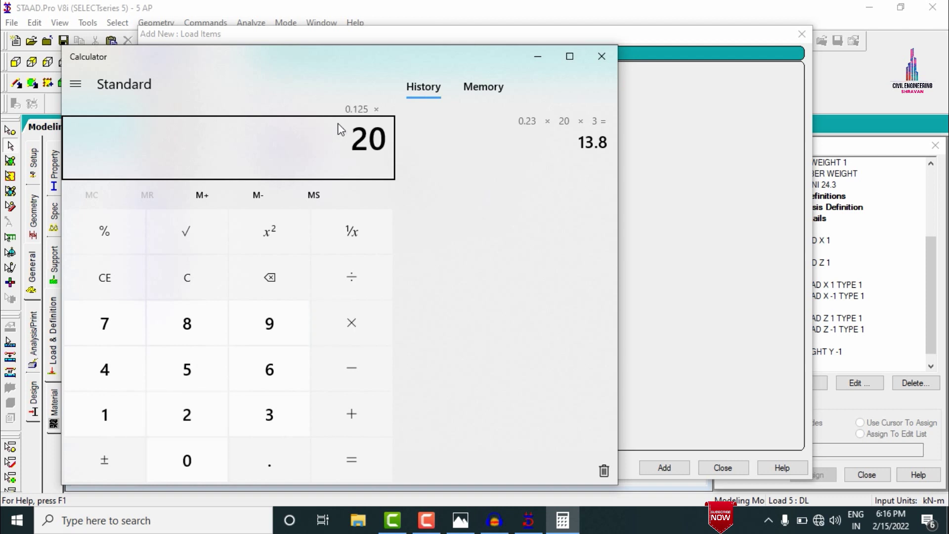
pyautogui.write('*')
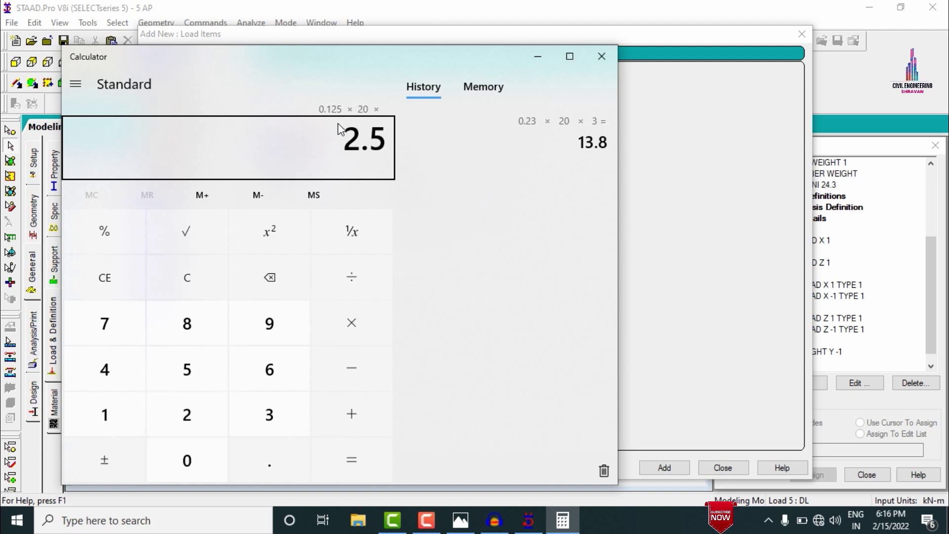
pyautogui.write('3=')
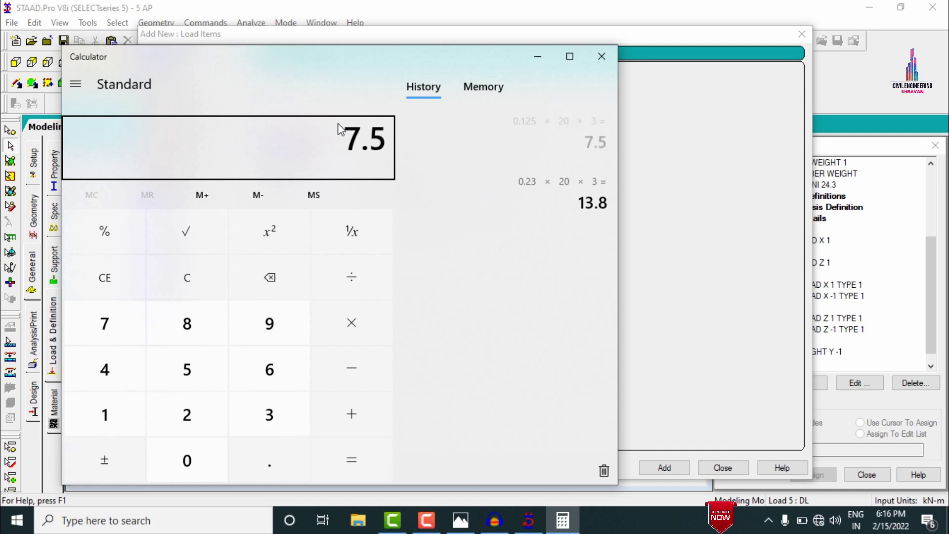
# Calculate 0.125 × 20 × 1.2, and add up the three products as 13.8 + 7.5 + 3.
pyautogui.write('0.125')
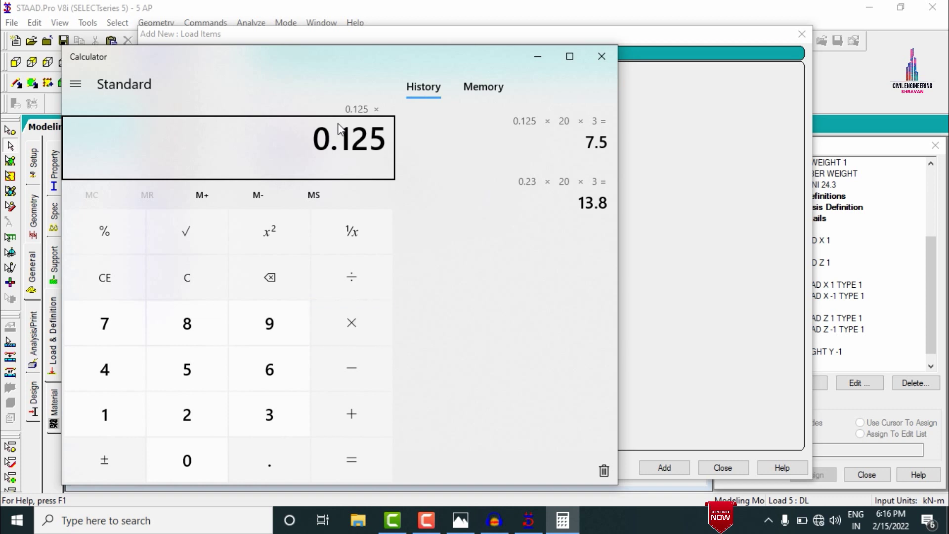
pyautogui.write('20')
pyautogui.write('*')
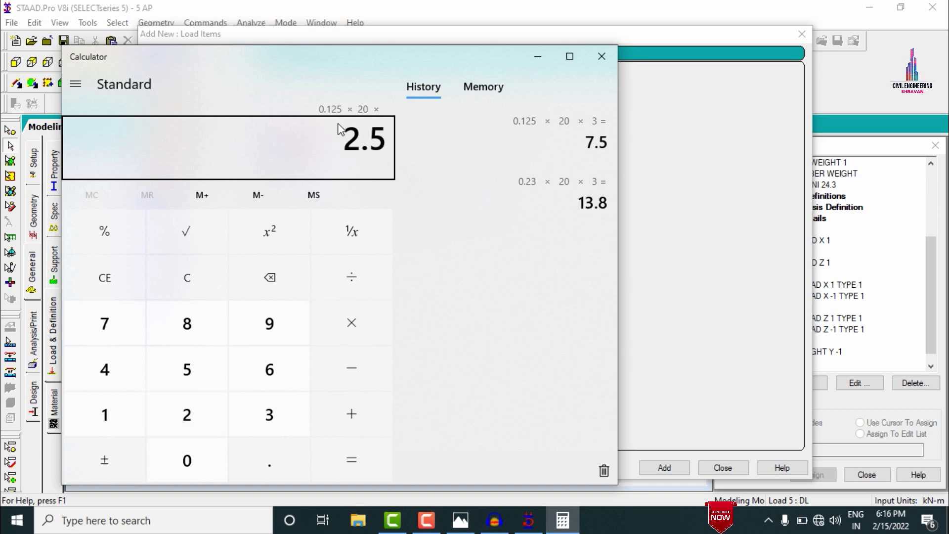
pyautogui.write('1.2')
pyautogui.press('Return')
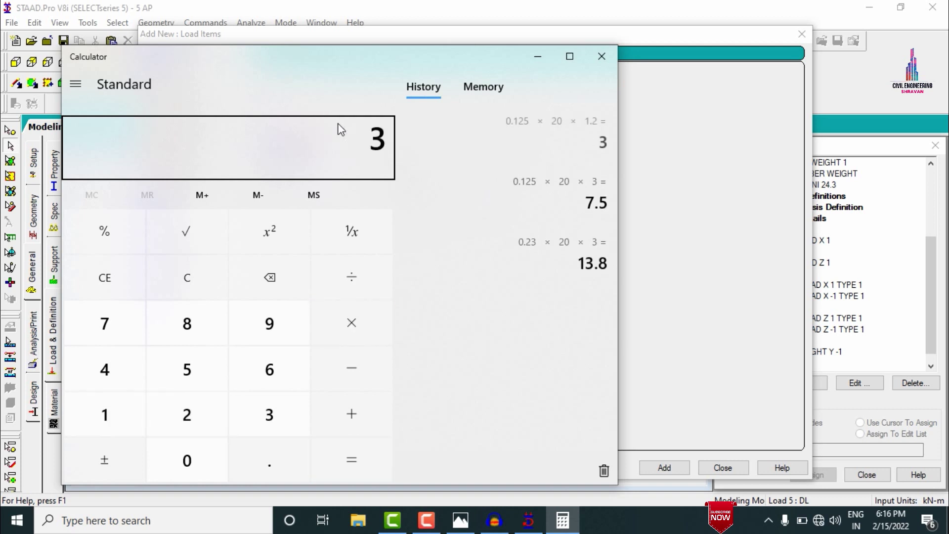
pyautogui.write('13.8 +')
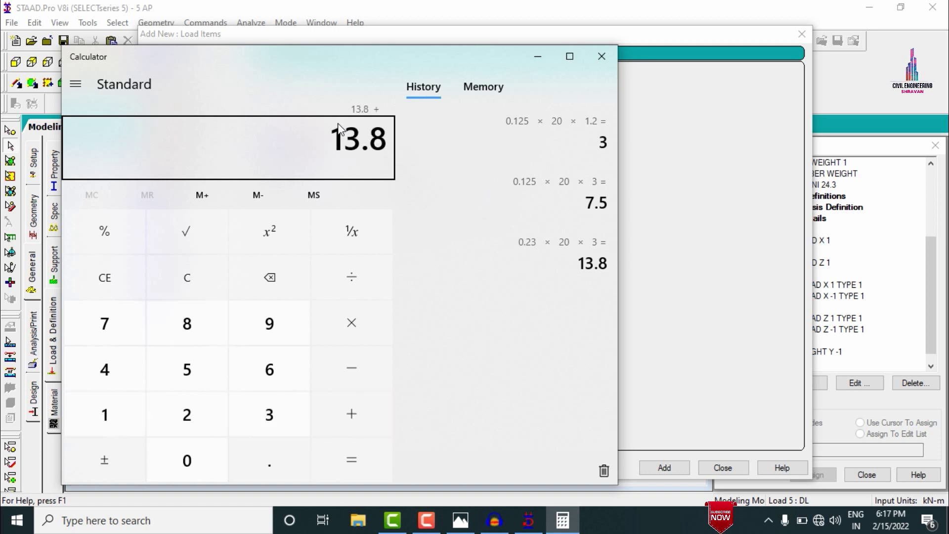
pyautogui.write(' 7.5 + 3')
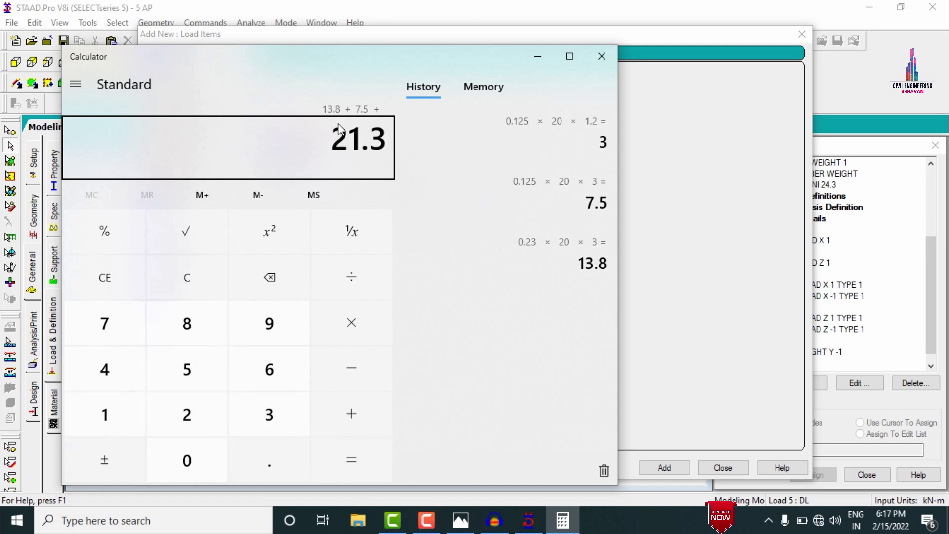
pyautogui.press('Return')
# Switch back to STAAD.Pro and add a uniform force member load of 24.3 kN/m in direction GY to load case DL.
pyautogui.click(746, 278)
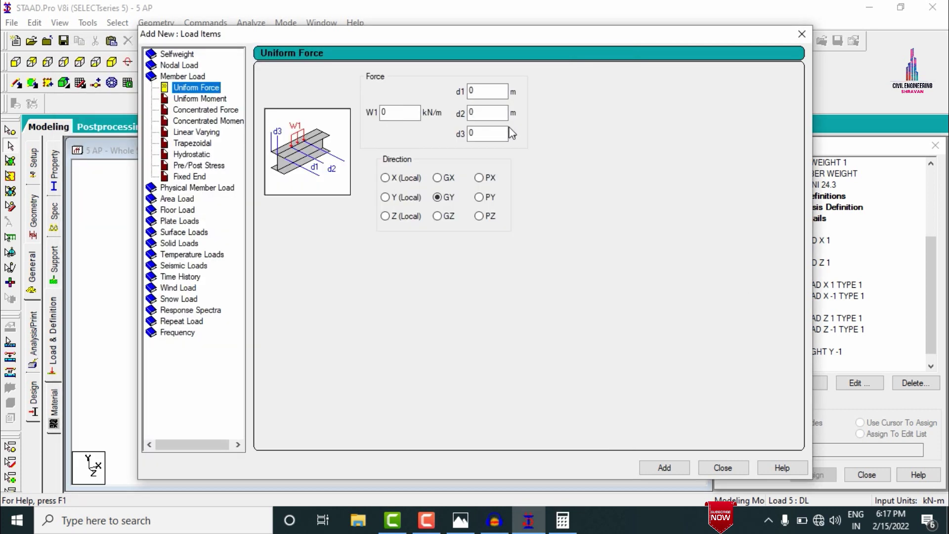
pyautogui.doubleClick(401, 115)
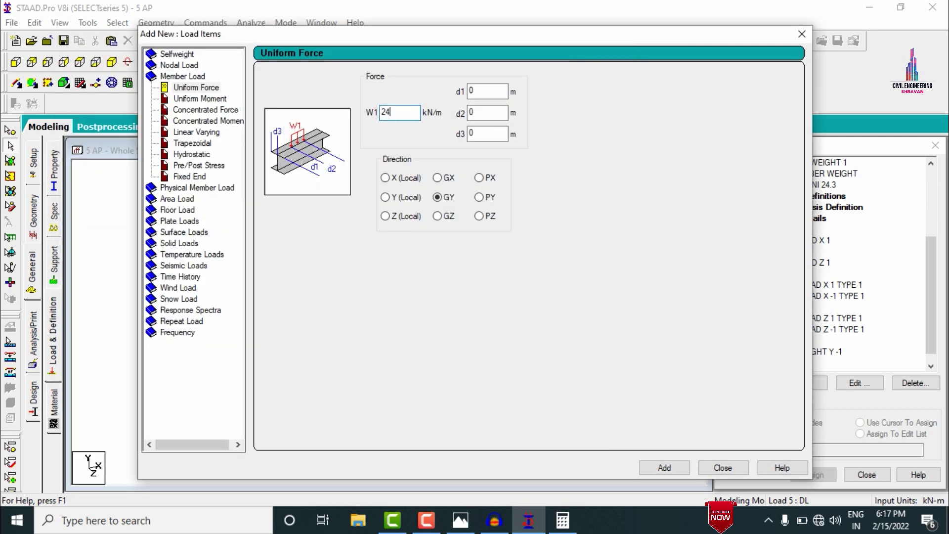
pyautogui.write('24.3')
# Add a floor load of -2 kN/m2 in Global Y to load case DL for the Y range 6 to 18 m.
pyautogui.click(174, 211)
pyautogui.doubleClick(316, 143)
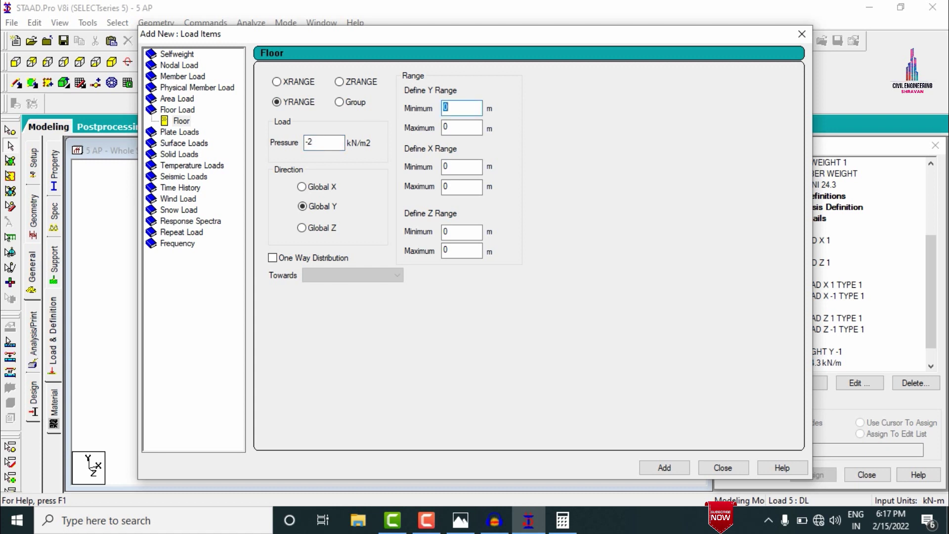
pyautogui.press('Return')
pyautogui.press('Escape')
pyautogui.press('Return')
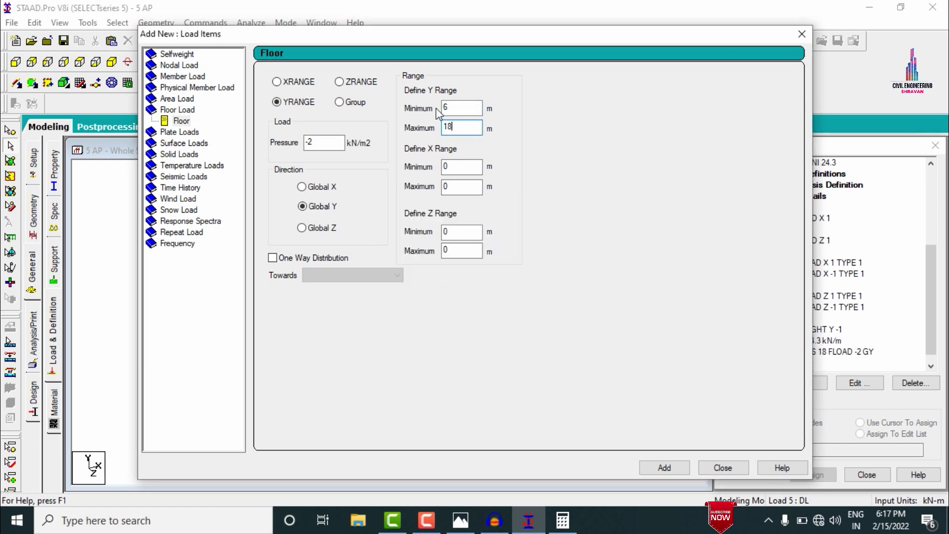
pyautogui.click(733, 466)
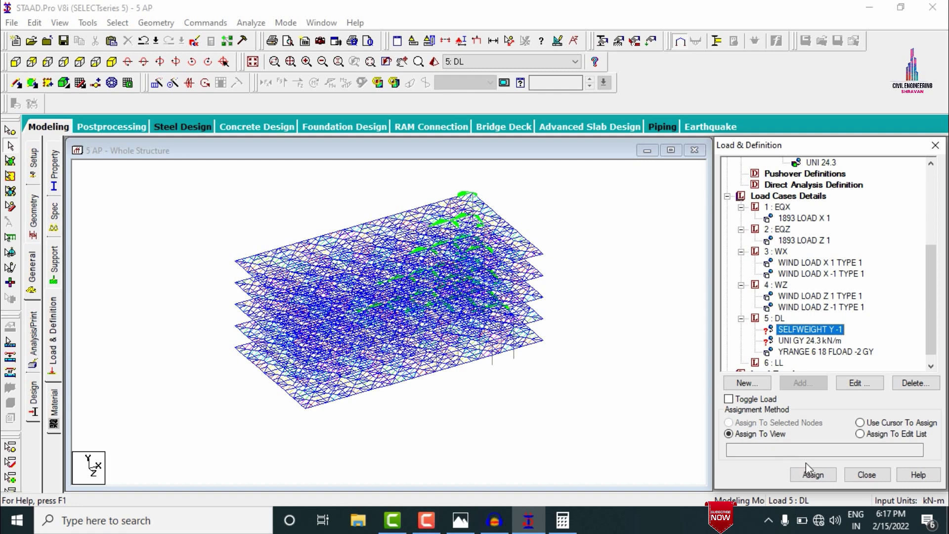
# Assign the selfweight load of load case DL to the whole view.
pyautogui.click(811, 474)
pyautogui.click(846, 348)
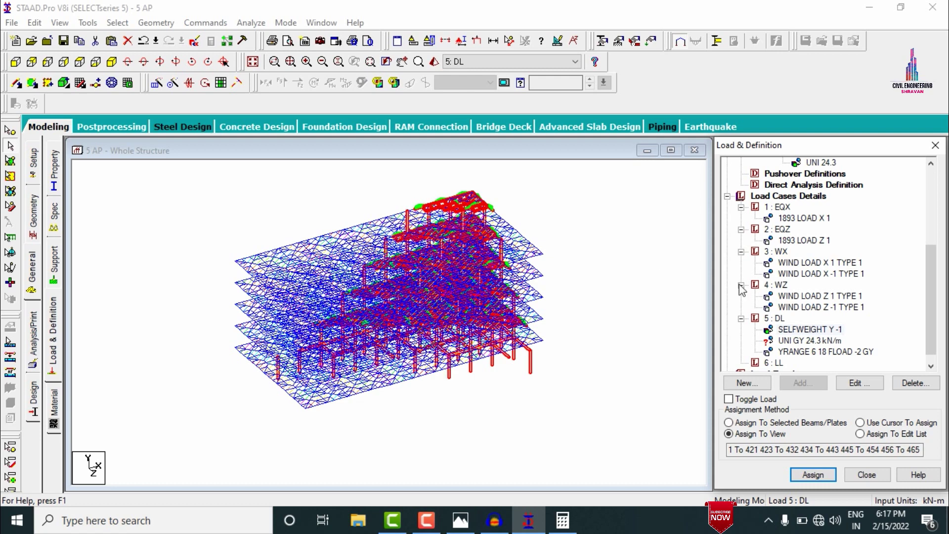
# Assign the 24.3 kN/m uniform load of load case DL to all selected beams parallel to X and Z.
pyautogui.click(808, 341)
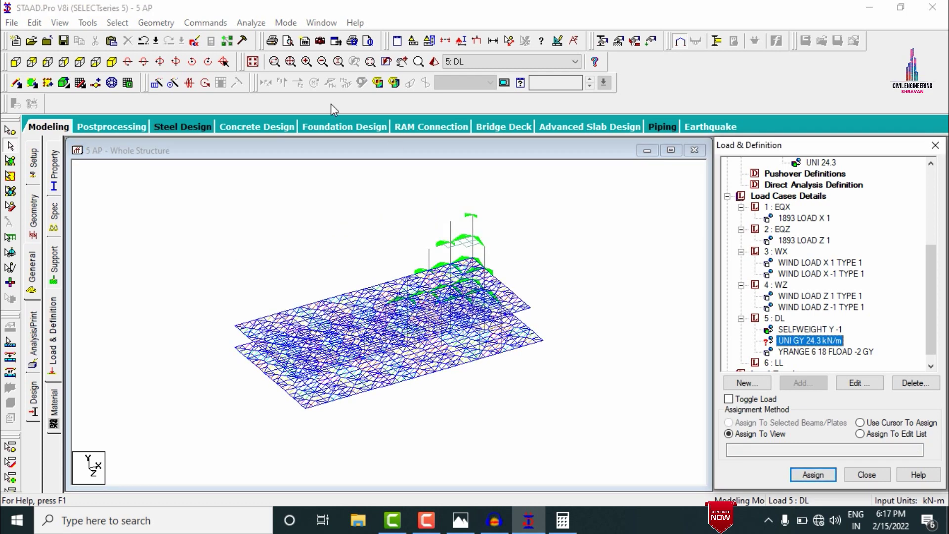
pyautogui.click(117, 23)
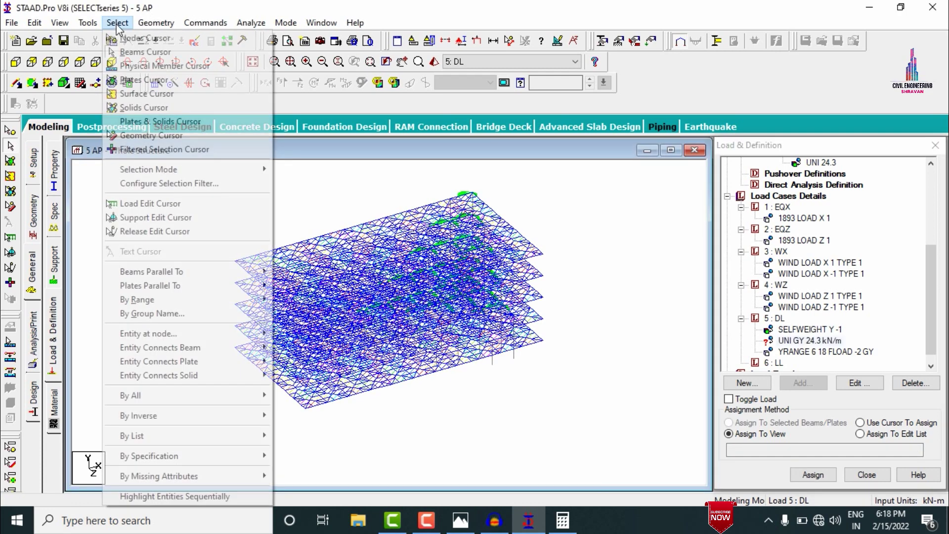
pyautogui.click(289, 271)
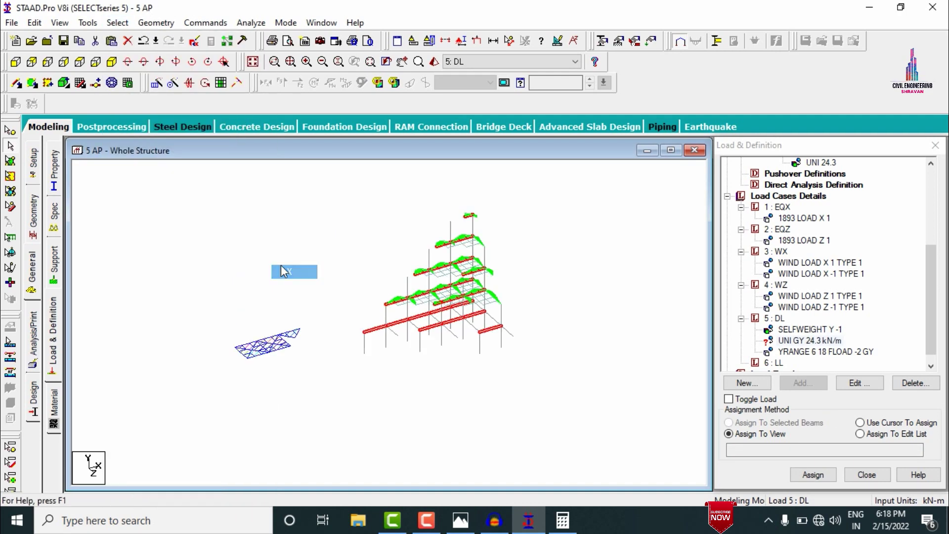
pyautogui.click(117, 23)
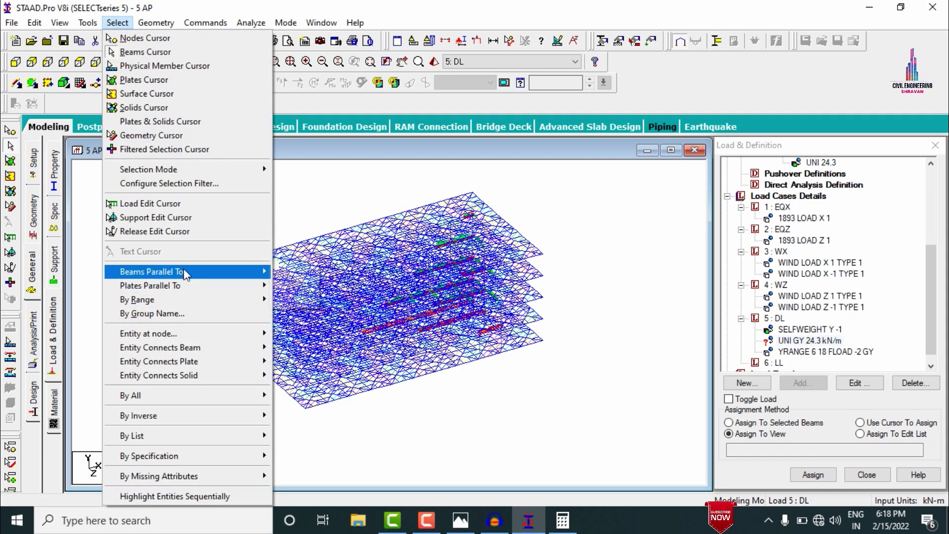
pyautogui.moveTo(183, 271)
pyautogui.click(304, 300)
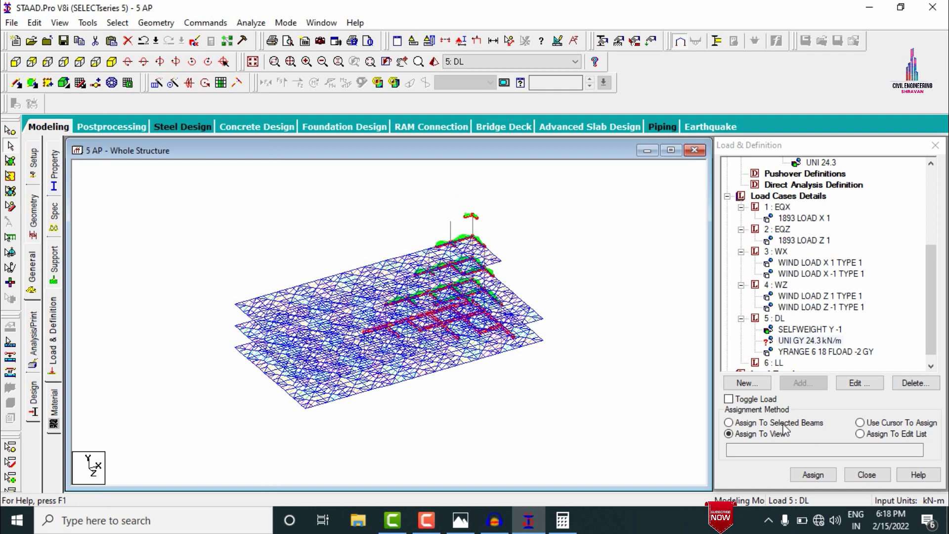
pyautogui.click(805, 473)
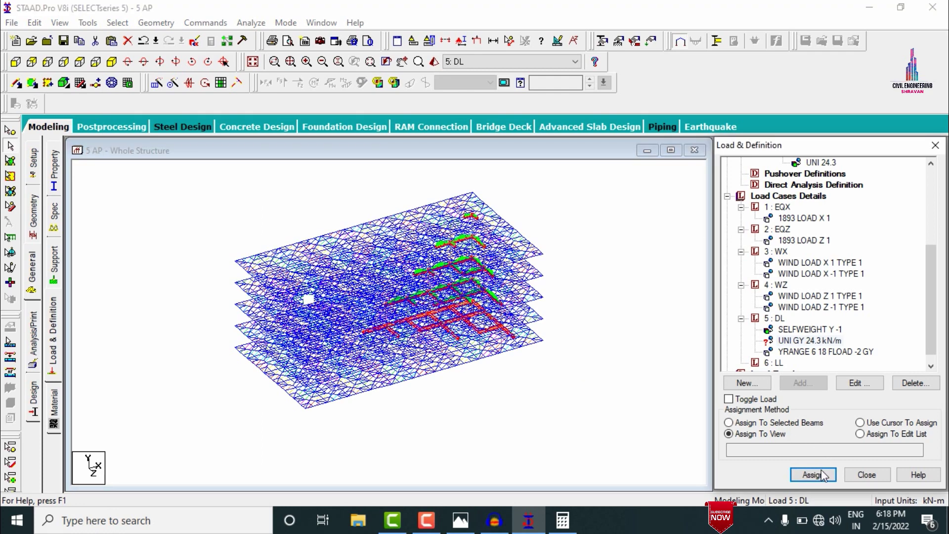
pyautogui.click(728, 423)
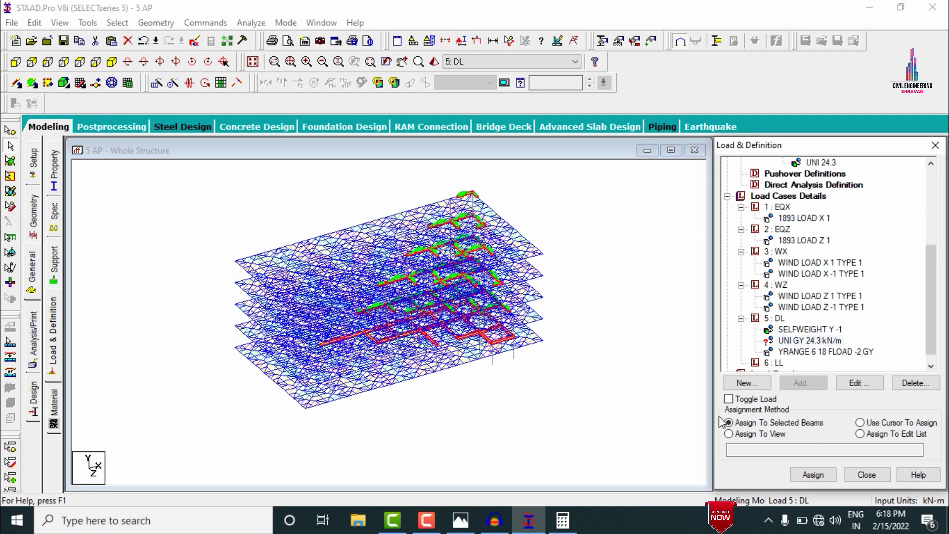
pyautogui.click(807, 474)
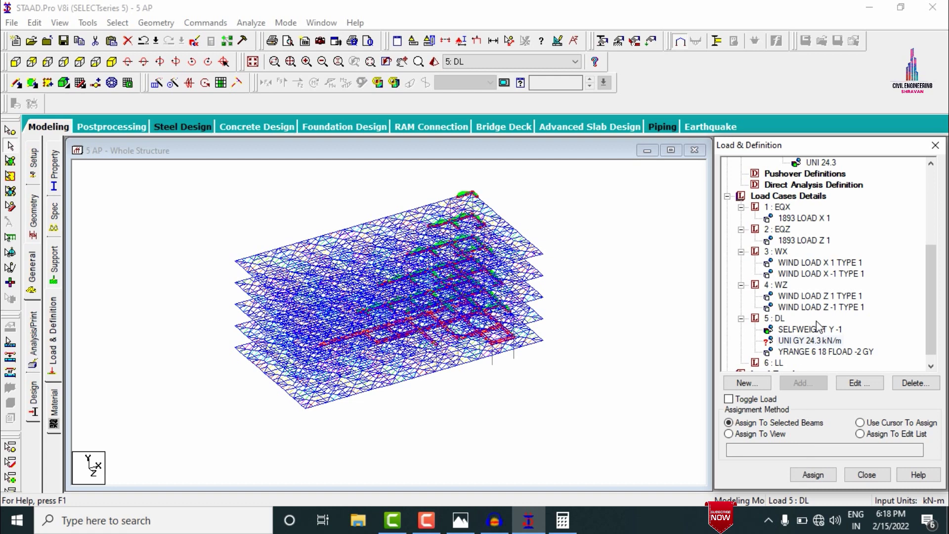
pyautogui.click(813, 475)
pyautogui.click(848, 351)
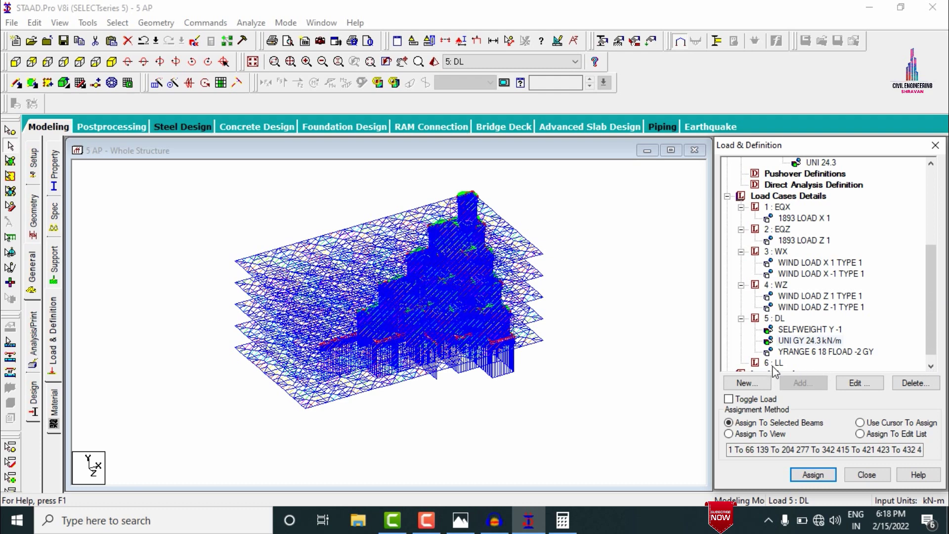
# Add a floor load of -3 kN/m2 in Global Y to load case LL for the Y range 6 to 18 m.
pyautogui.scroll(-1, 775, 370)
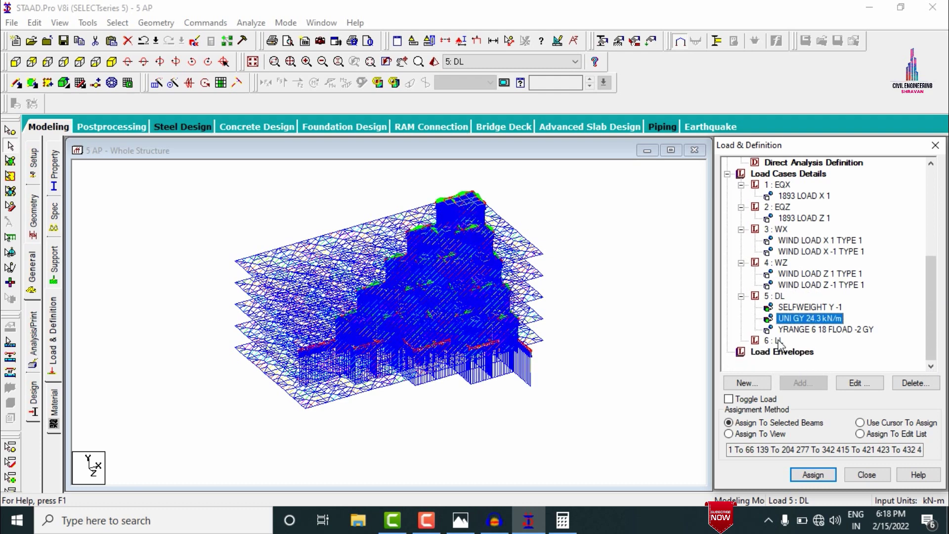
pyautogui.click(776, 341)
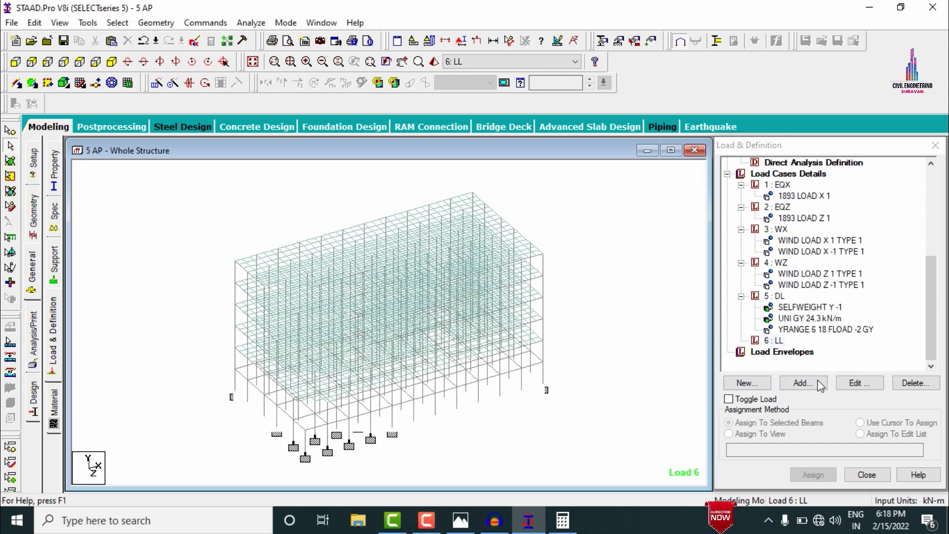
pyautogui.click(816, 382)
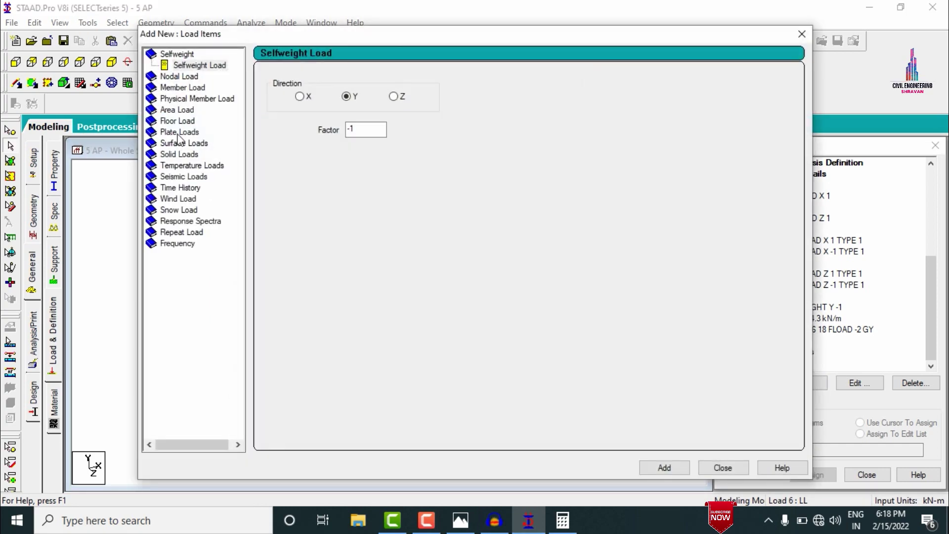
pyautogui.click(177, 109)
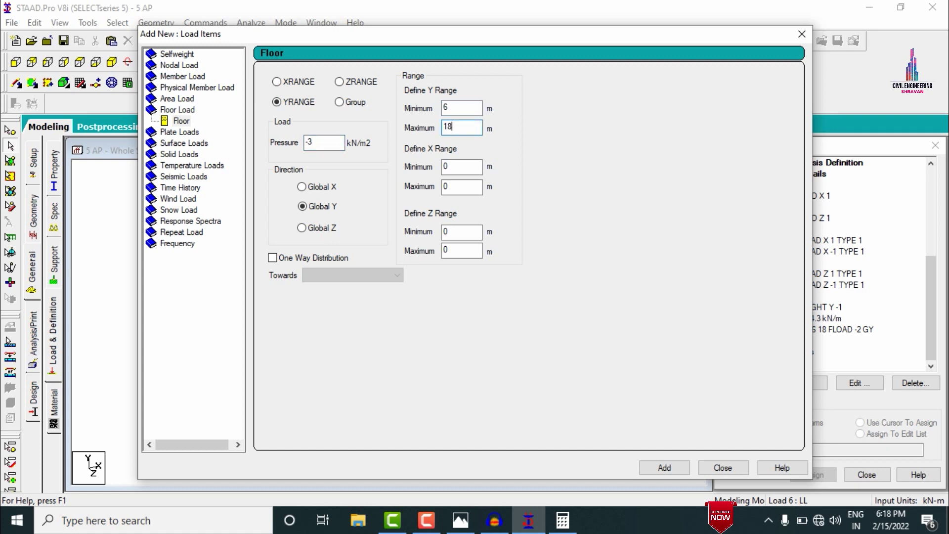
pyautogui.press('Return')
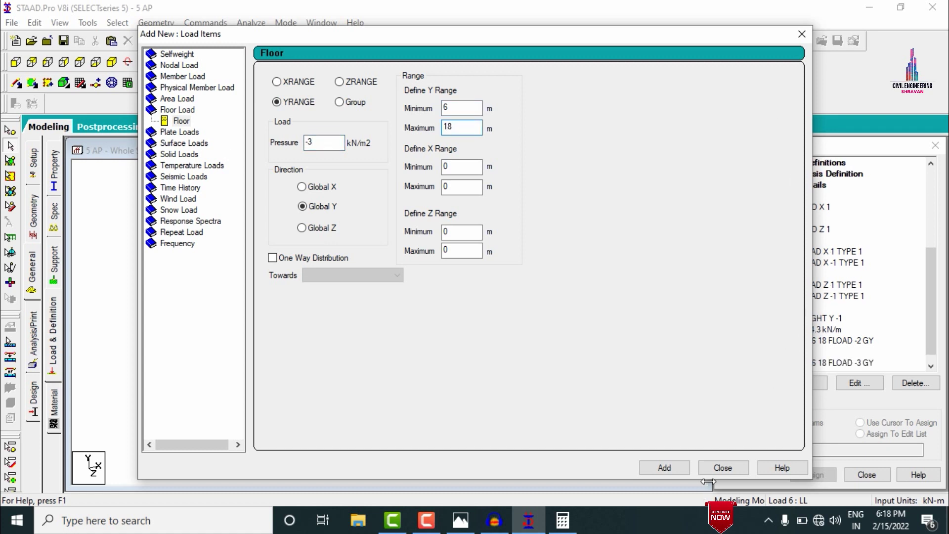
pyautogui.click(718, 469)
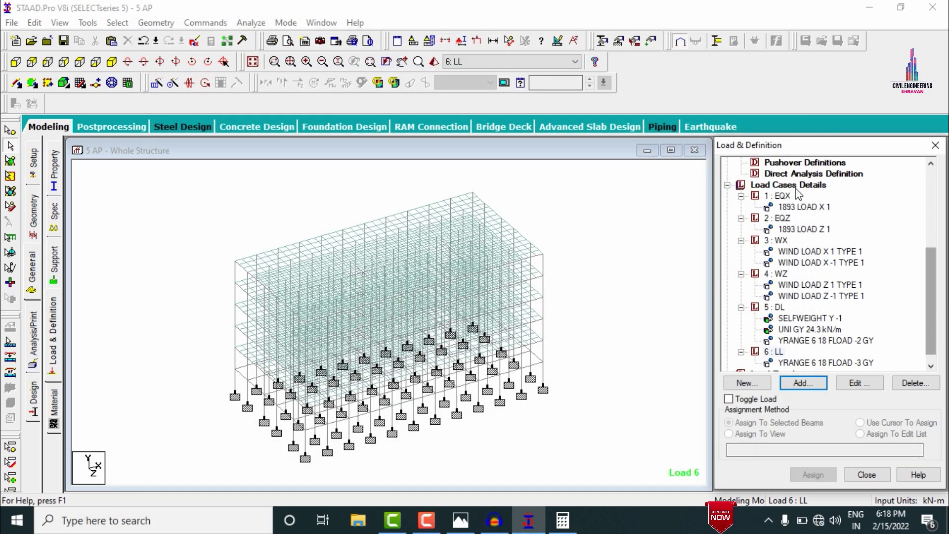
# Generate and add automatic load combinations with the Indian Code for the Genral_Structures category.
pyautogui.click(792, 186)
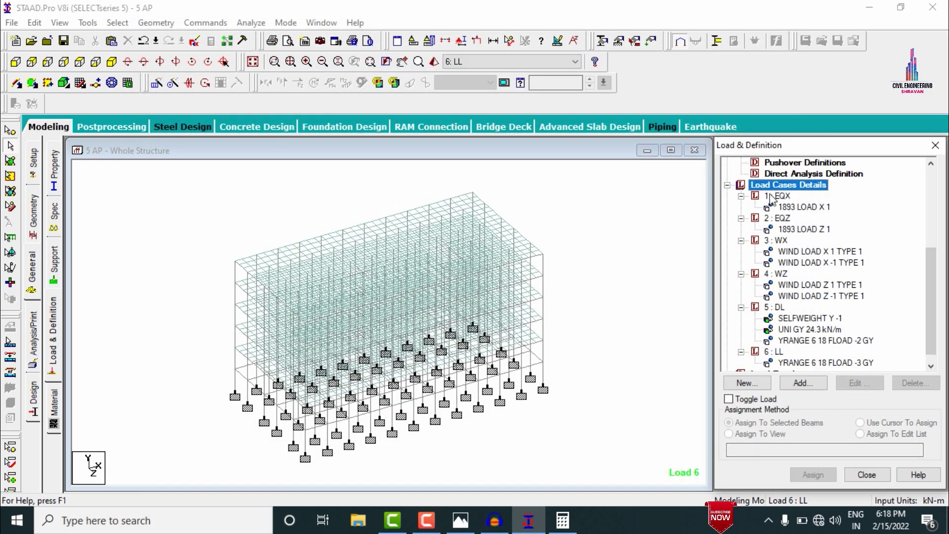
pyautogui.click(801, 382)
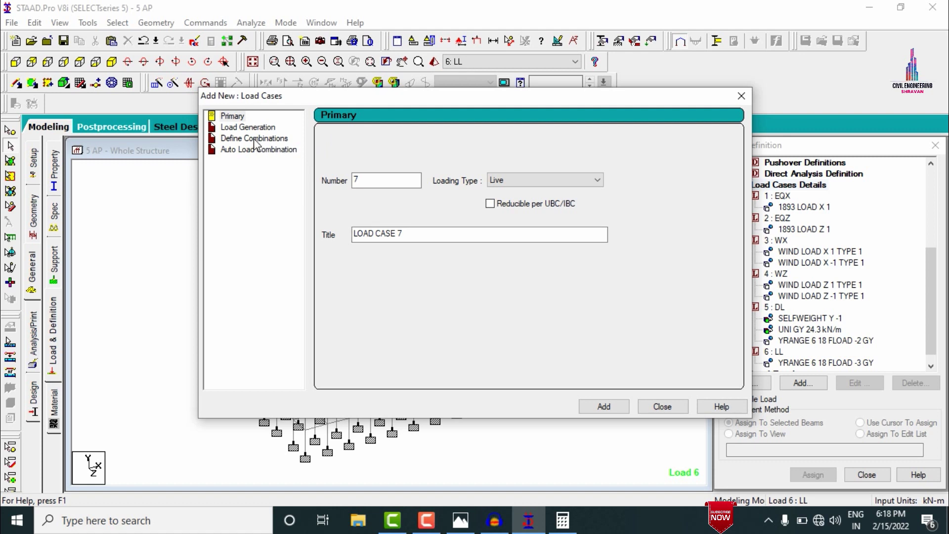
pyautogui.click(254, 140)
pyautogui.click(257, 150)
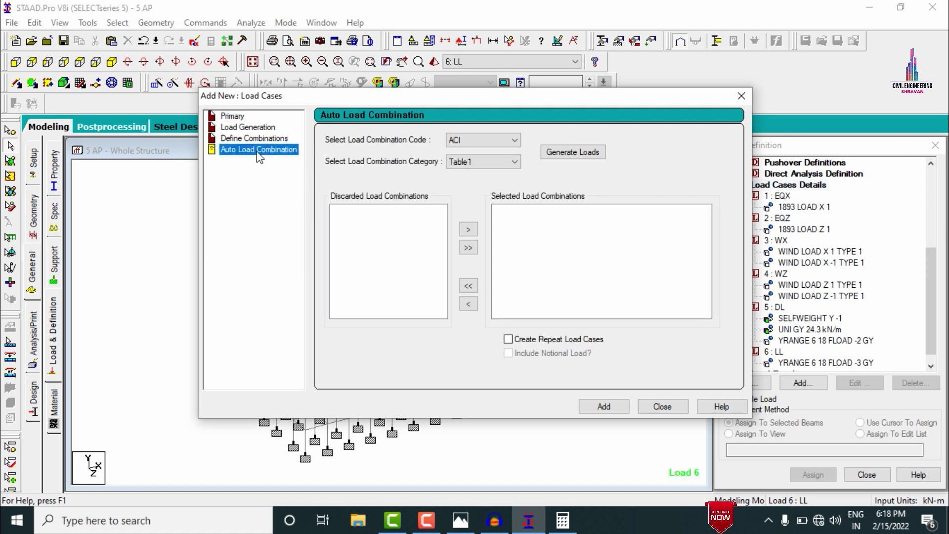
pyautogui.click(469, 148)
pyautogui.click(465, 195)
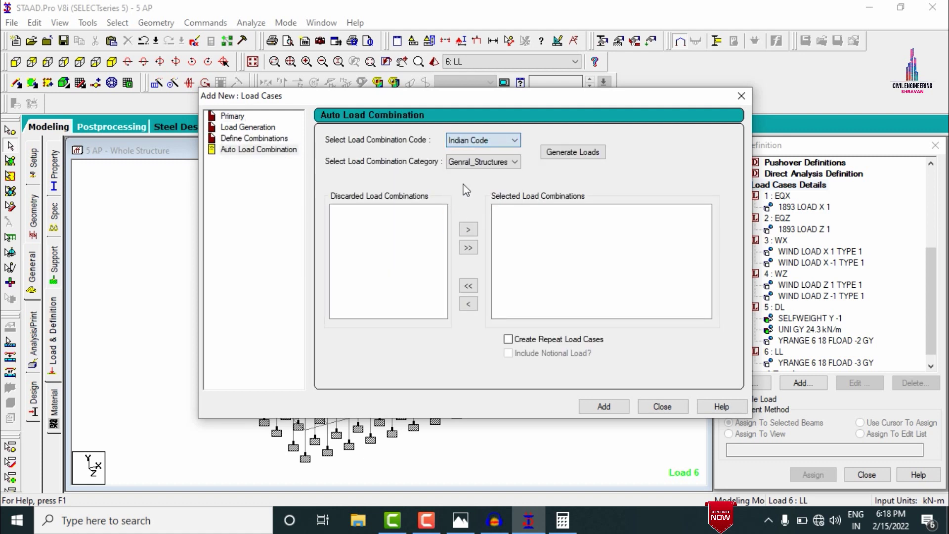
pyautogui.click(572, 153)
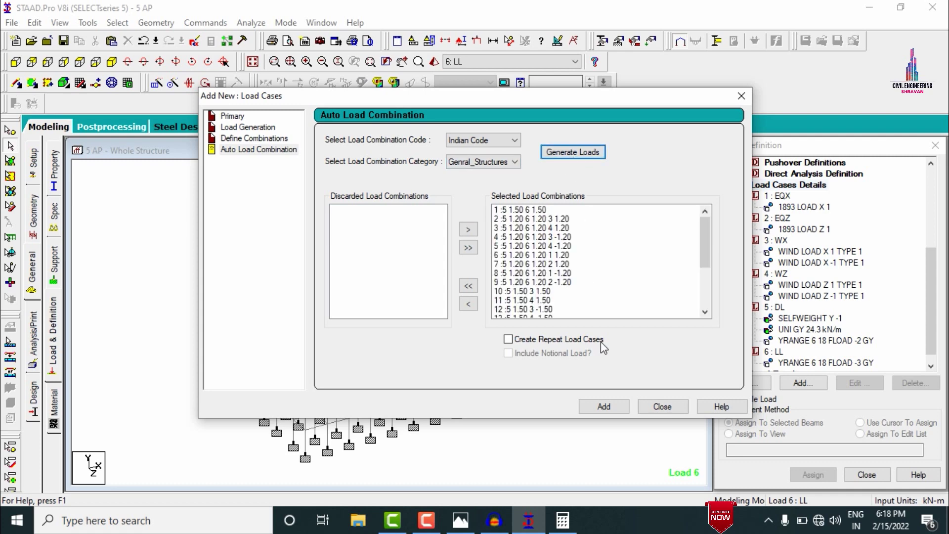
pyautogui.click(605, 407)
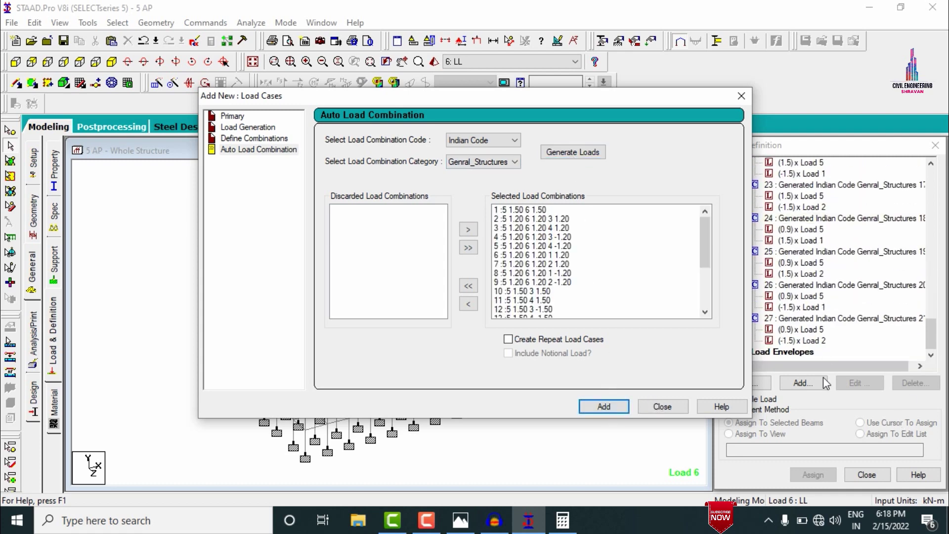
pyautogui.click(663, 407)
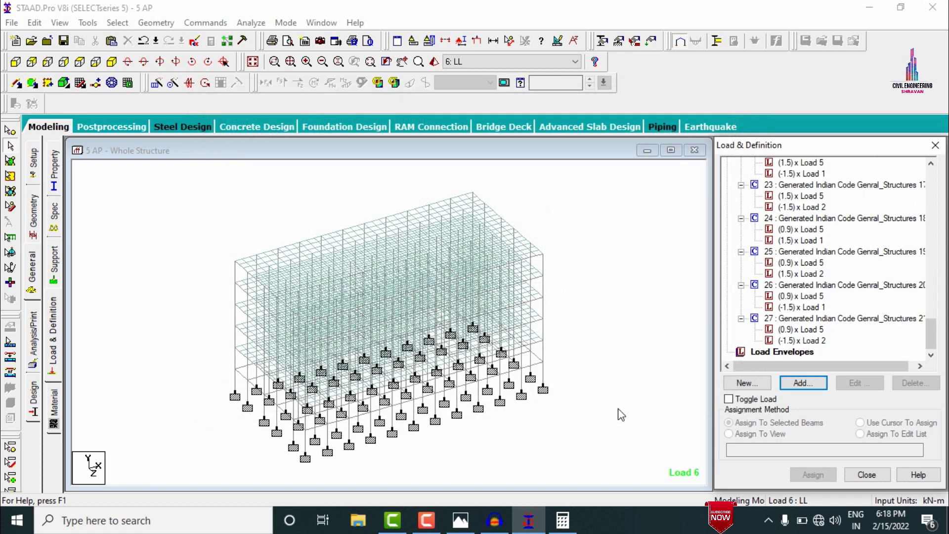
# Add a Perform Analysis command with the No Print option, then save the structure and run the analysis.
pyautogui.click(42, 334)
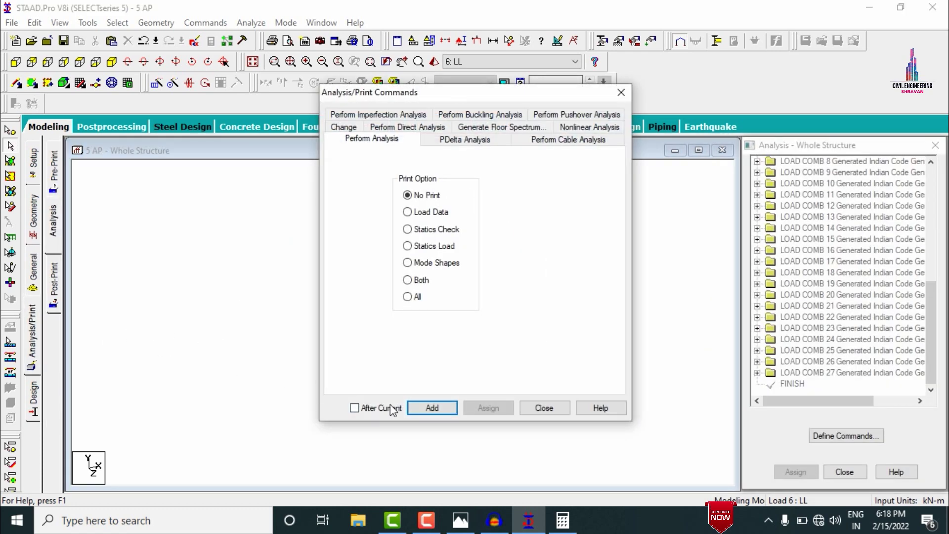
pyautogui.click(551, 407)
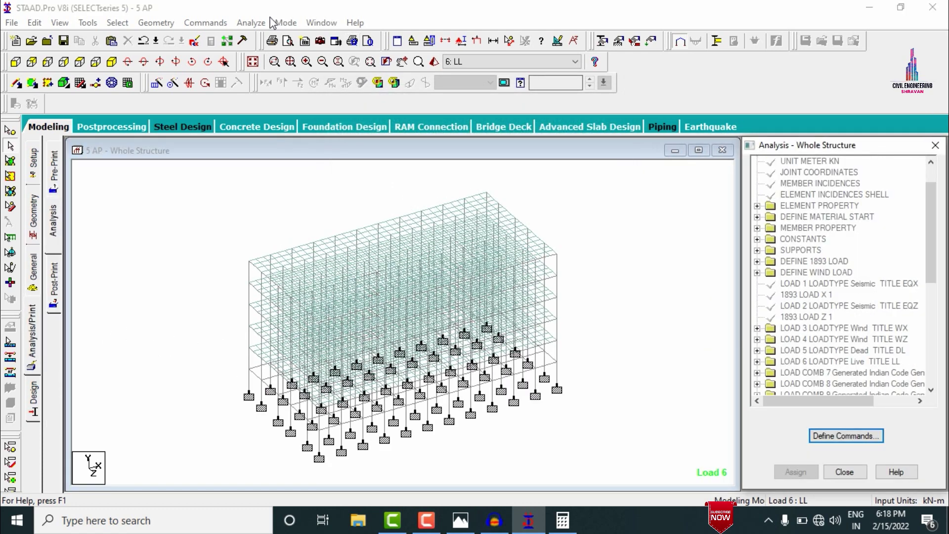
pyautogui.click(252, 22)
pyautogui.click(254, 40)
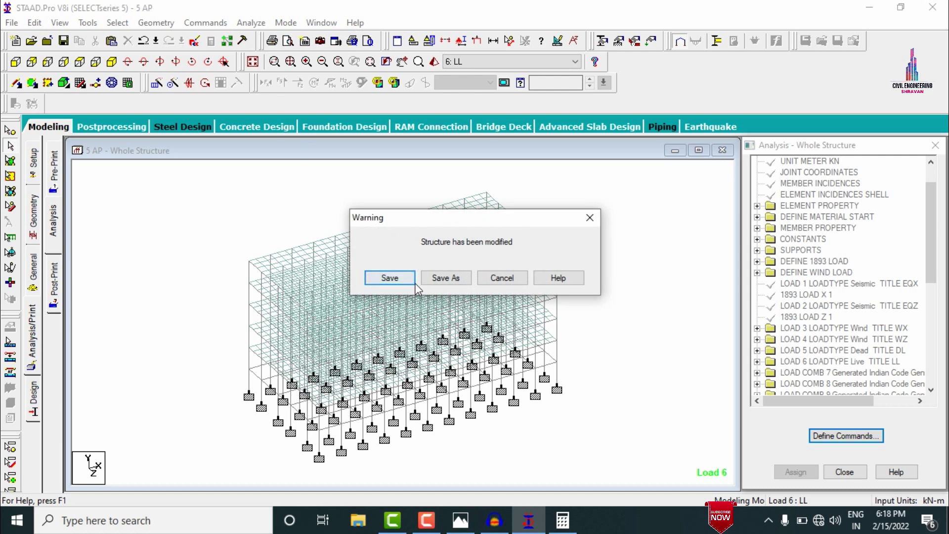
pyautogui.click(386, 275)
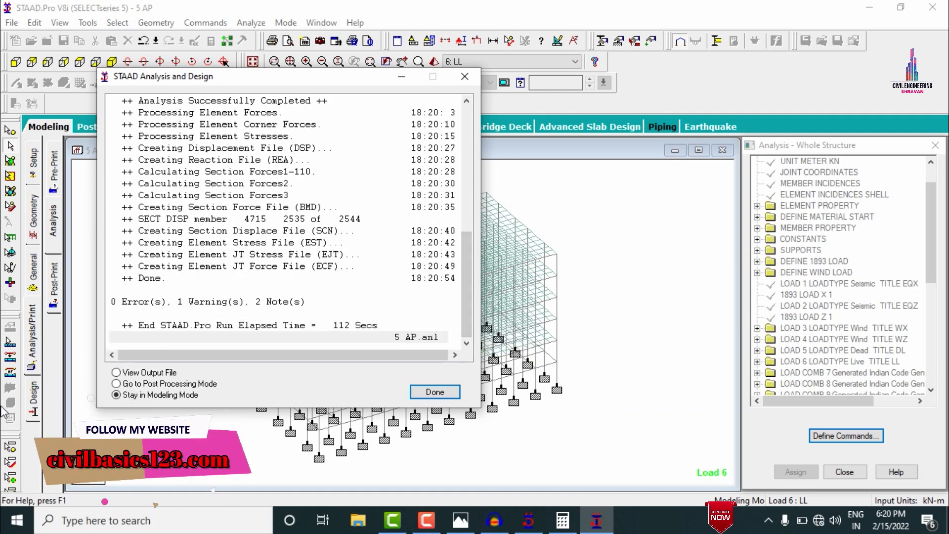
# Go to post-processing mode from the finished analysis with all load cases selected for the results.
pyautogui.click(133, 384)
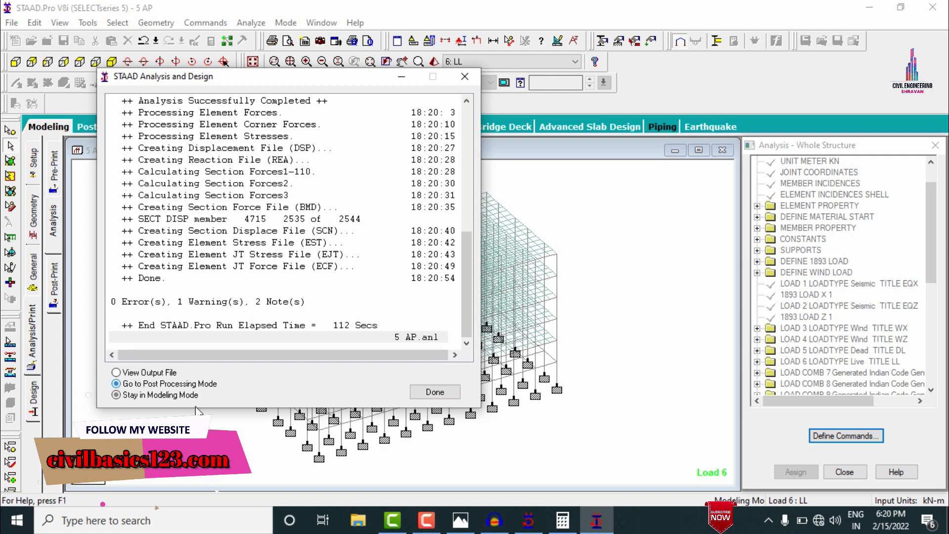
pyautogui.click(437, 397)
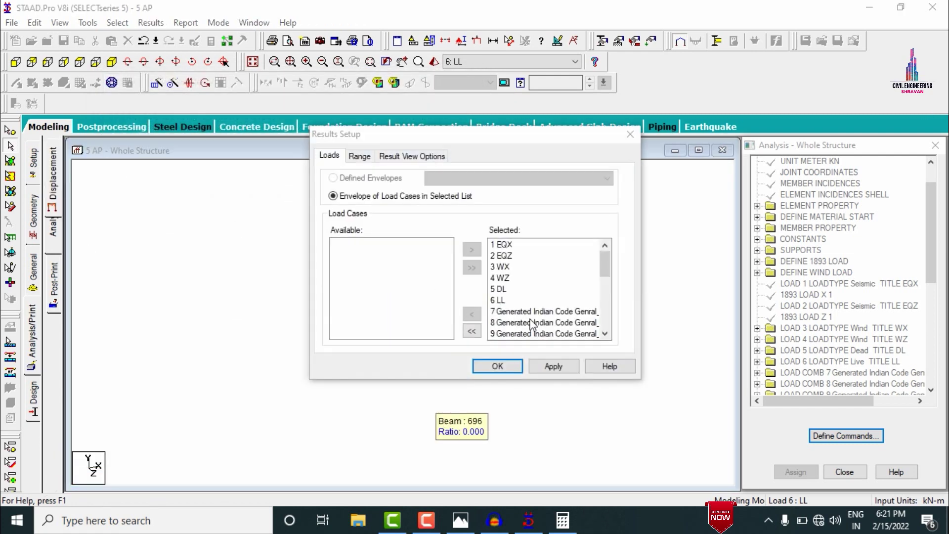
pyautogui.click(568, 368)
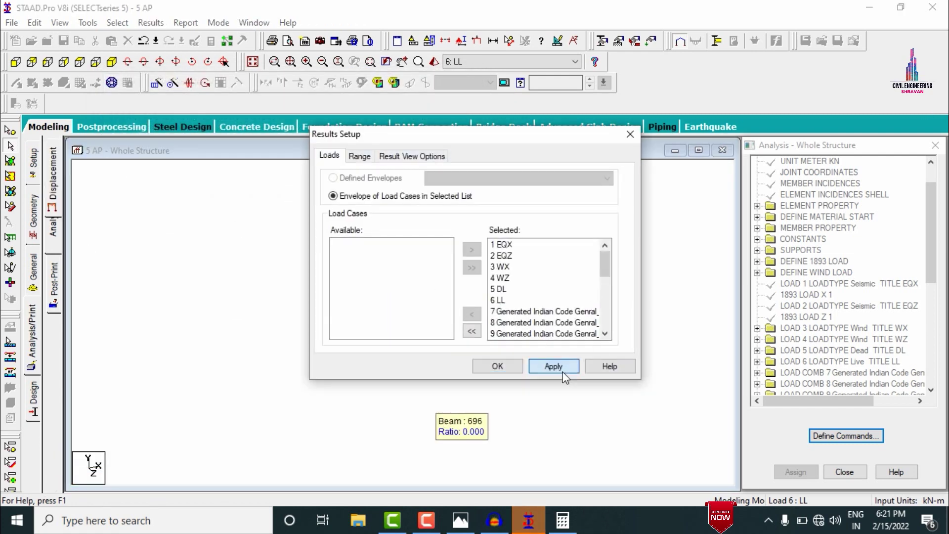
pyautogui.click(498, 367)
pyautogui.click(563, 519)
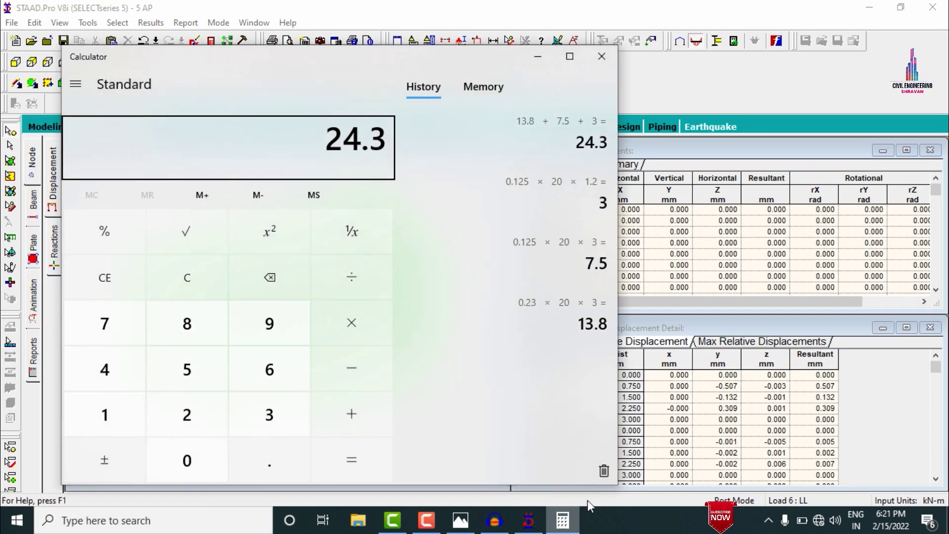
pyautogui.click(593, 61)
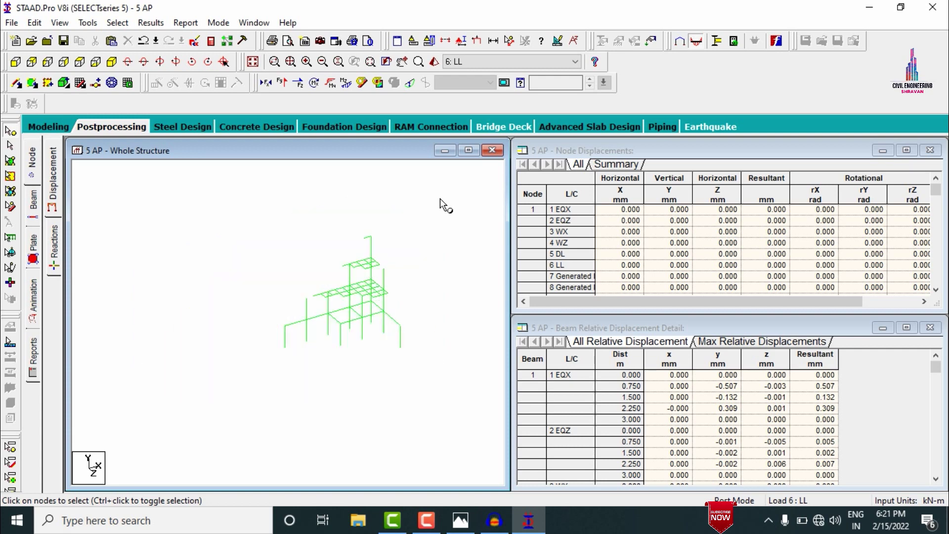
# Examine the shear Y and bending Z diagrams of the whole structure for load case 5: DL, with the displacement diagram hidden.
pyautogui.click(481, 62)
pyautogui.click(458, 110)
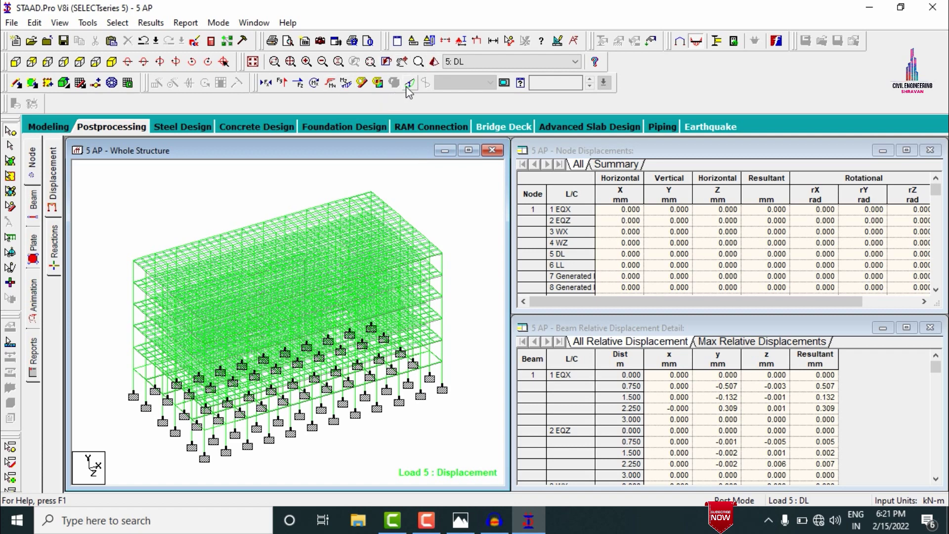
pyautogui.click(409, 84)
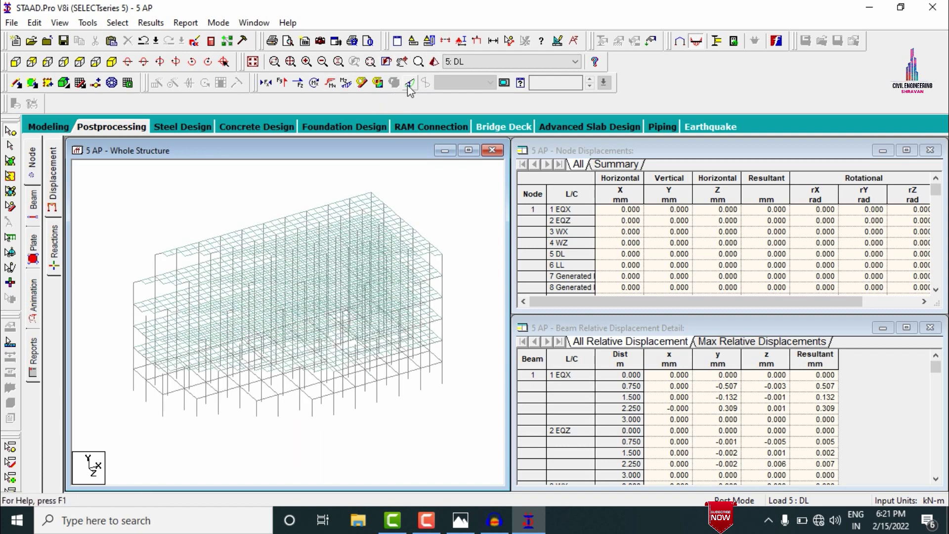
pyautogui.click(282, 83)
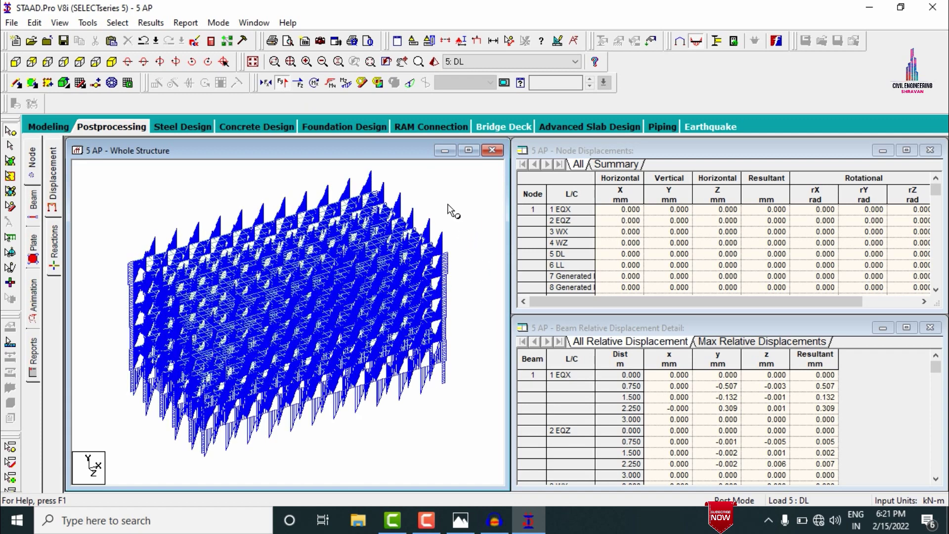
pyautogui.click(347, 83)
pyautogui.click(280, 83)
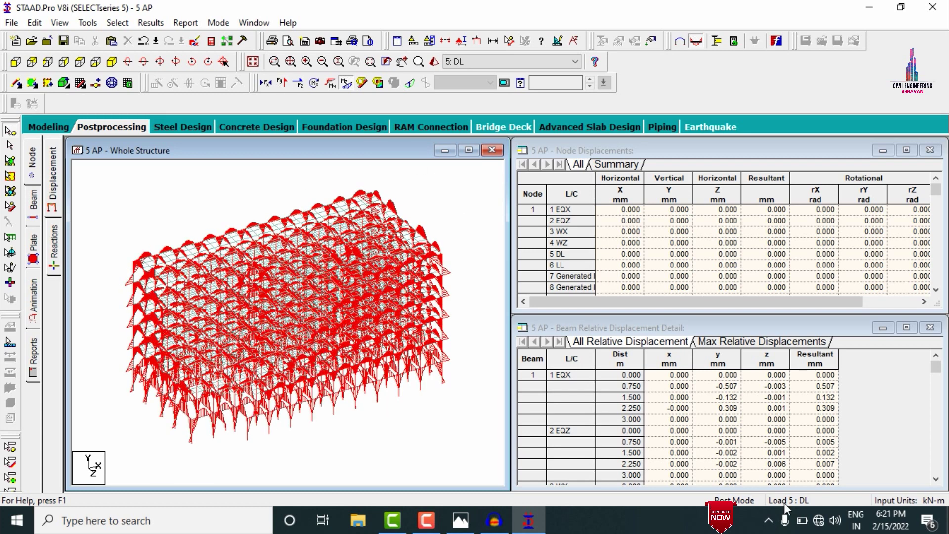
# Display the Max Absolute plate stress contour with normal fill for load case 5: DL.
pyautogui.click(33, 242)
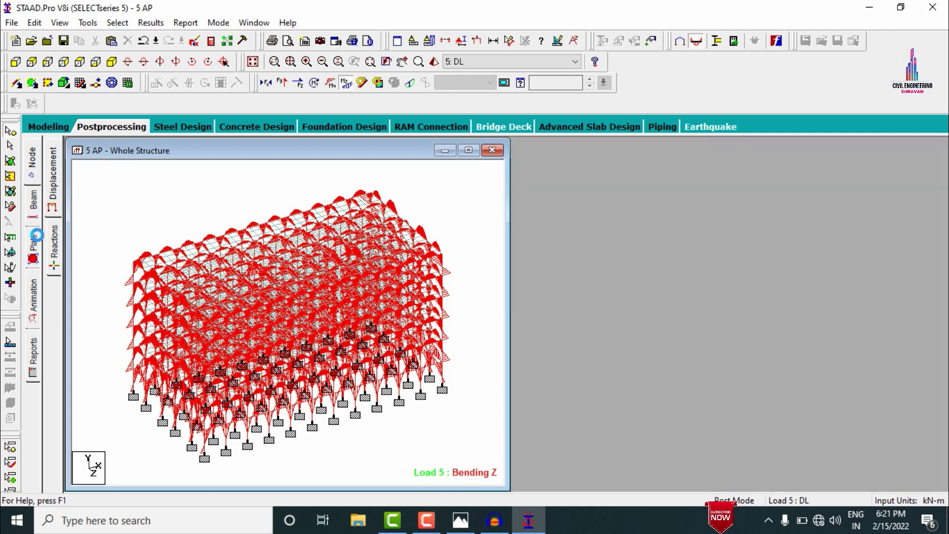
pyautogui.click(391, 122)
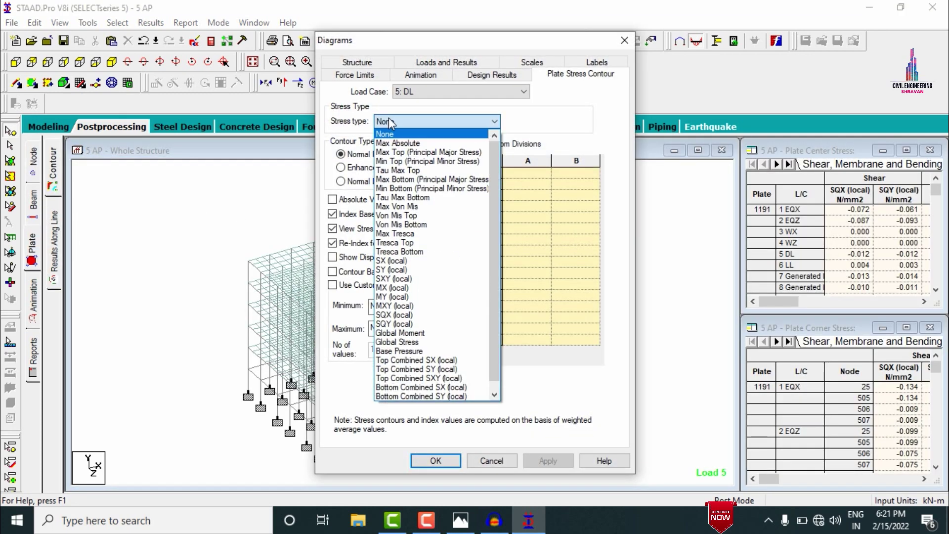
pyautogui.click(397, 143)
pyautogui.click(548, 461)
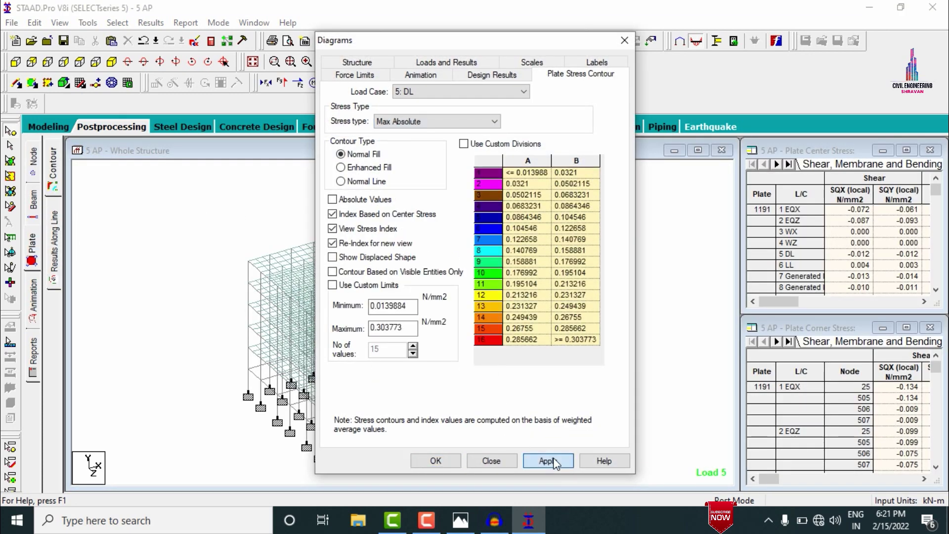
pyautogui.click(436, 461)
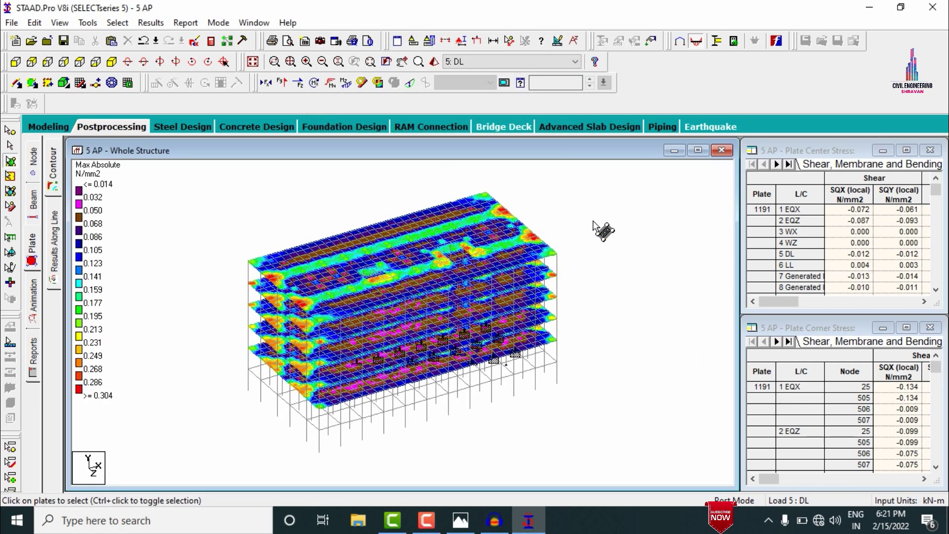
# Return to modeling mode and set the concrete design code to IS456.
pyautogui.click(46, 126)
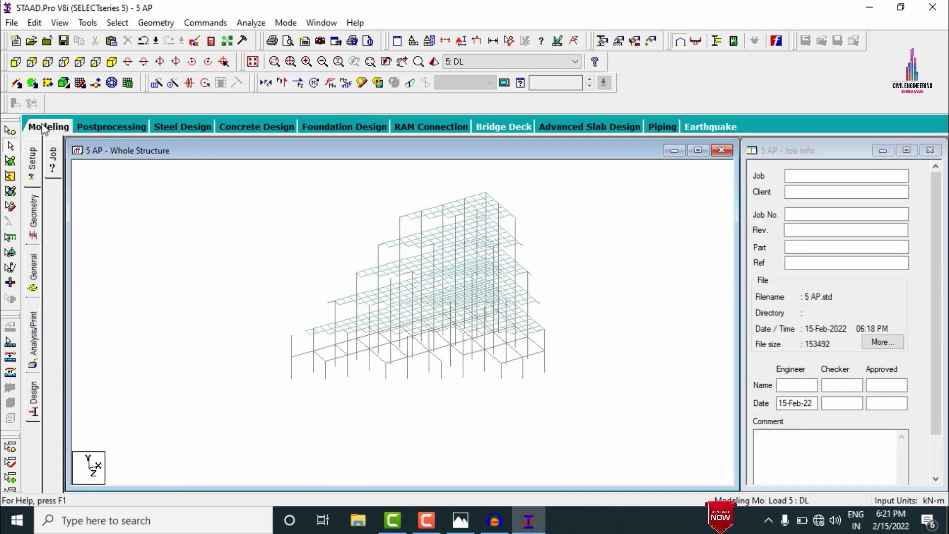
pyautogui.click(34, 394)
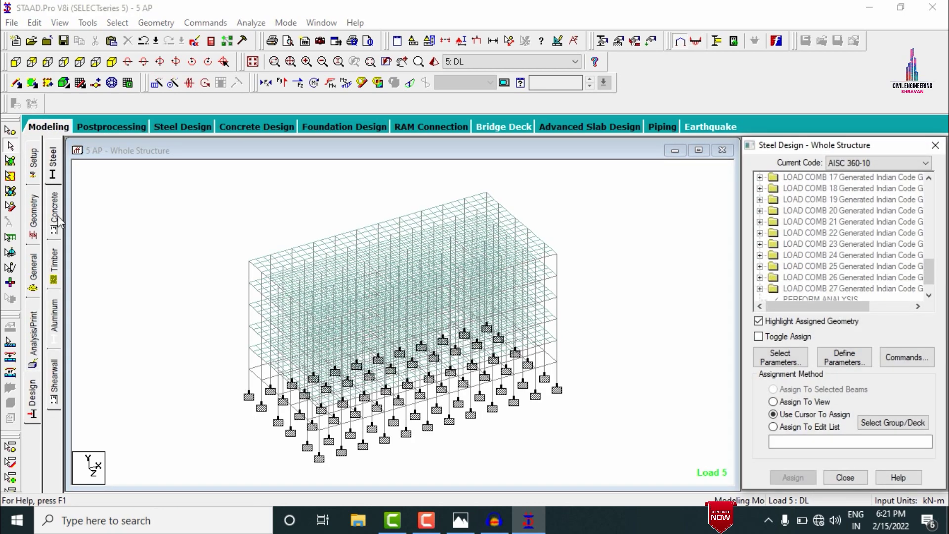
pyautogui.click(55, 227)
pyautogui.click(847, 163)
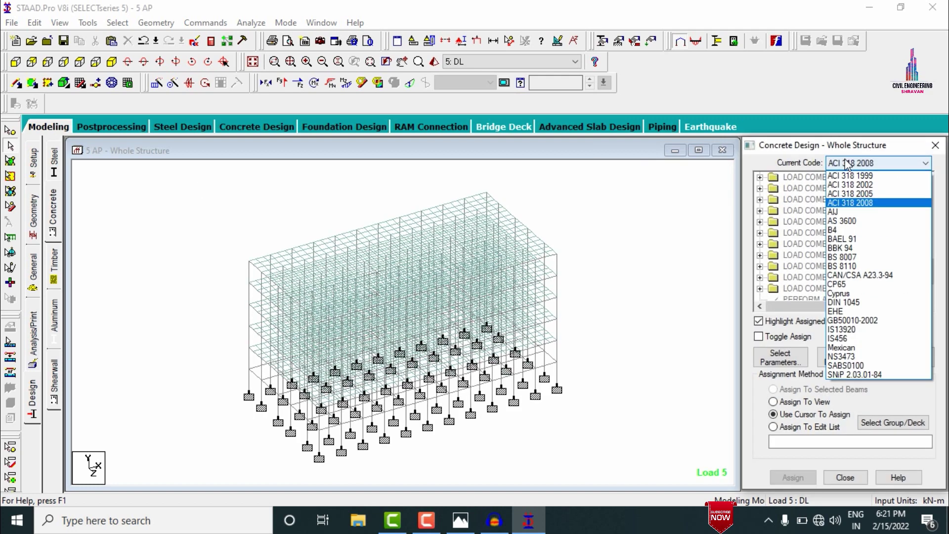
pyautogui.click(846, 339)
# Limit the selected concrete design parameters to Fc, Fymain, Fysec, Maxmain and Maxsec.
pyautogui.click(803, 363)
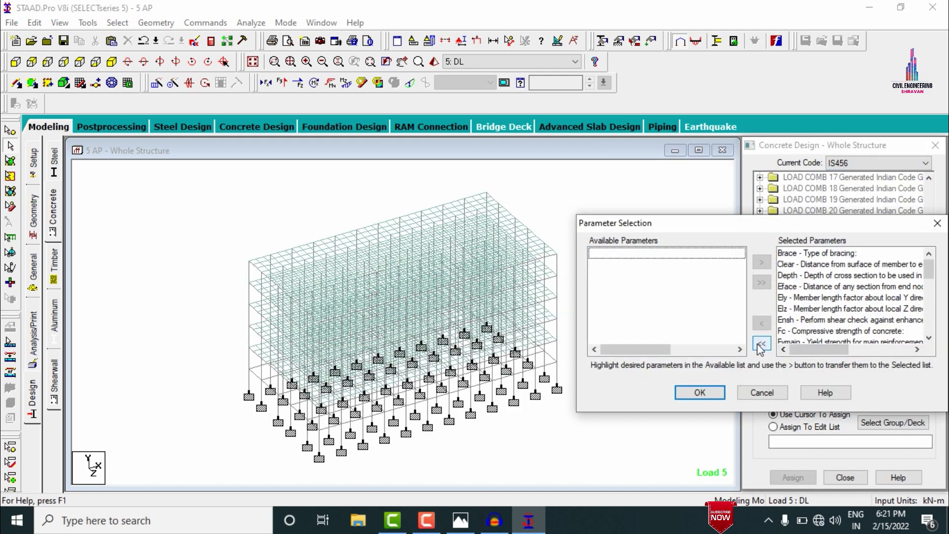
pyautogui.click(761, 345)
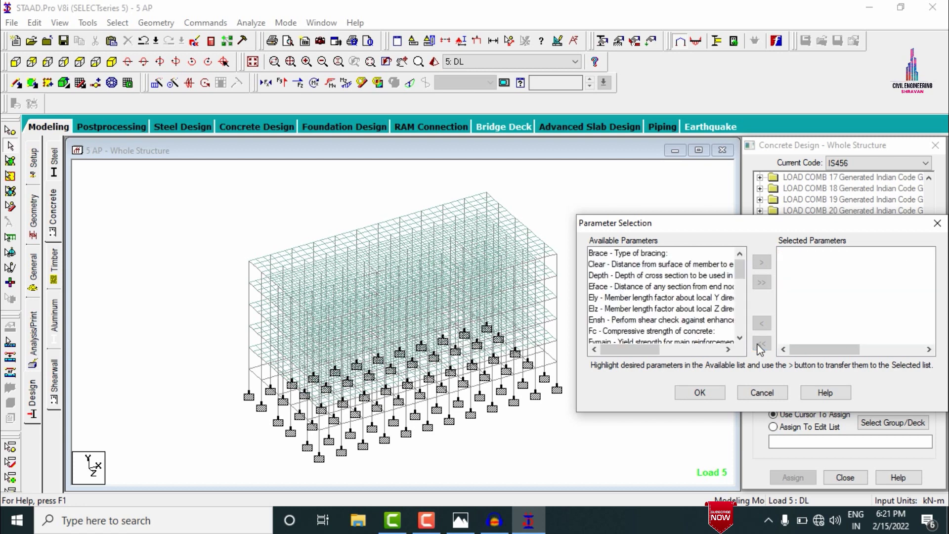
pyautogui.doubleClick(603, 330)
pyautogui.doubleClick(602, 331)
pyautogui.doubleClick(600, 332)
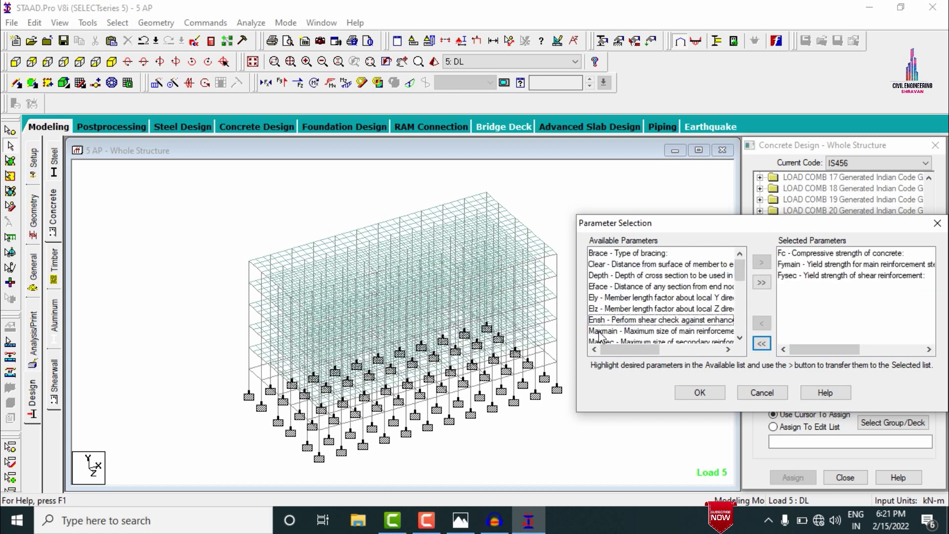
pyautogui.doubleClick(601, 331)
pyautogui.doubleClick(601, 331)
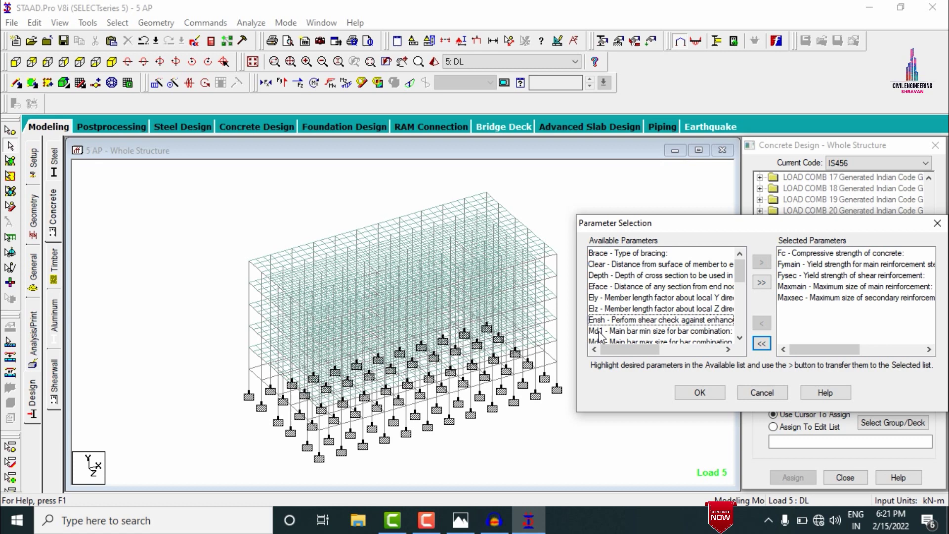
pyautogui.click(702, 392)
# Define the concrete design strengths: FC 25000, FYMAIN 500000 and FYSEC 500000 kN/m2.
pyautogui.click(846, 358)
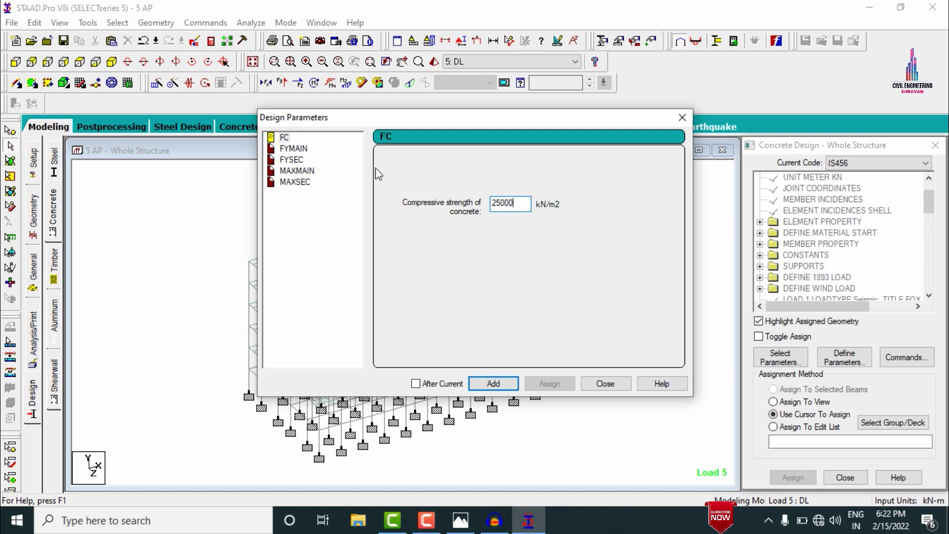
pyautogui.click(292, 149)
pyautogui.moveTo(525, 203); pyautogui.dragTo(492, 212)
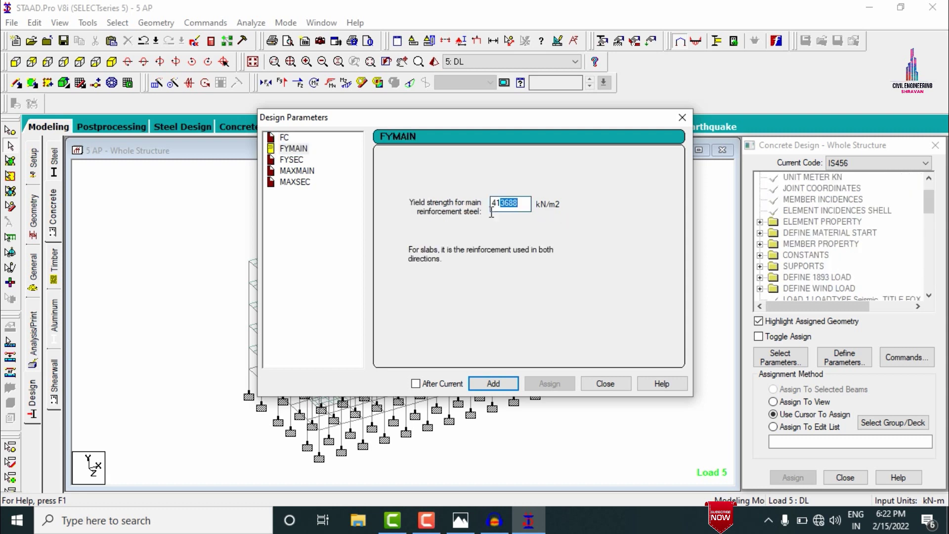
pyautogui.write('500000')
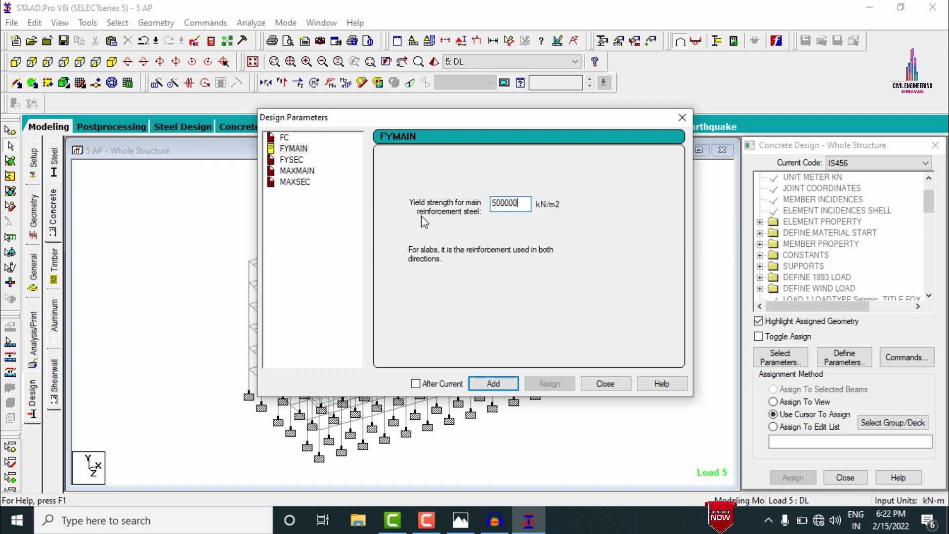
pyautogui.click(300, 160)
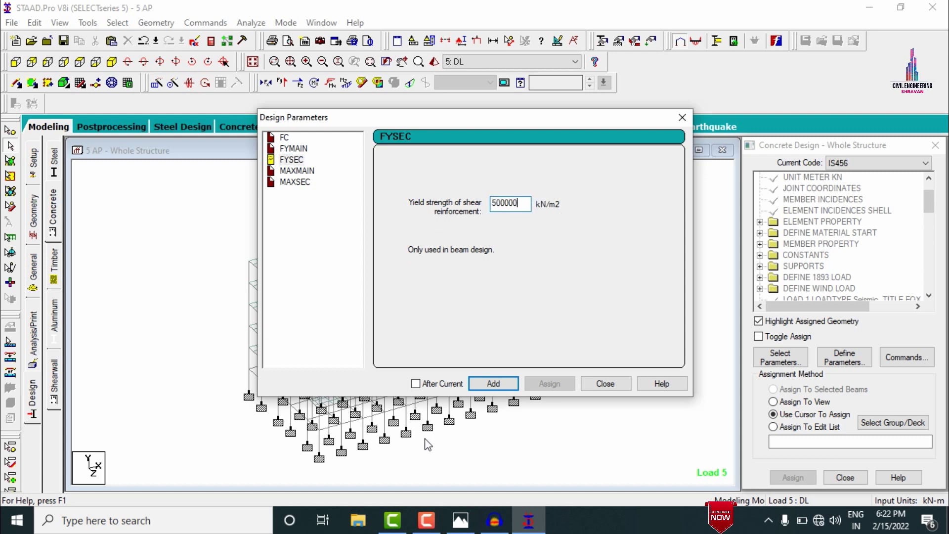
# Define the maximum main reinforcement size as 20 mm and the maximum secondary reinforcement size as 16 mm.
pyautogui.click(289, 170)
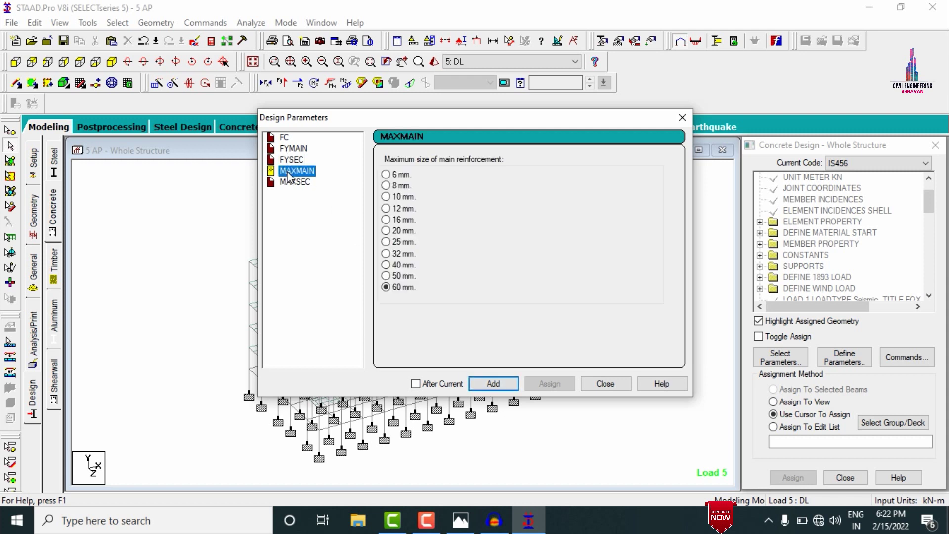
pyautogui.click(393, 232)
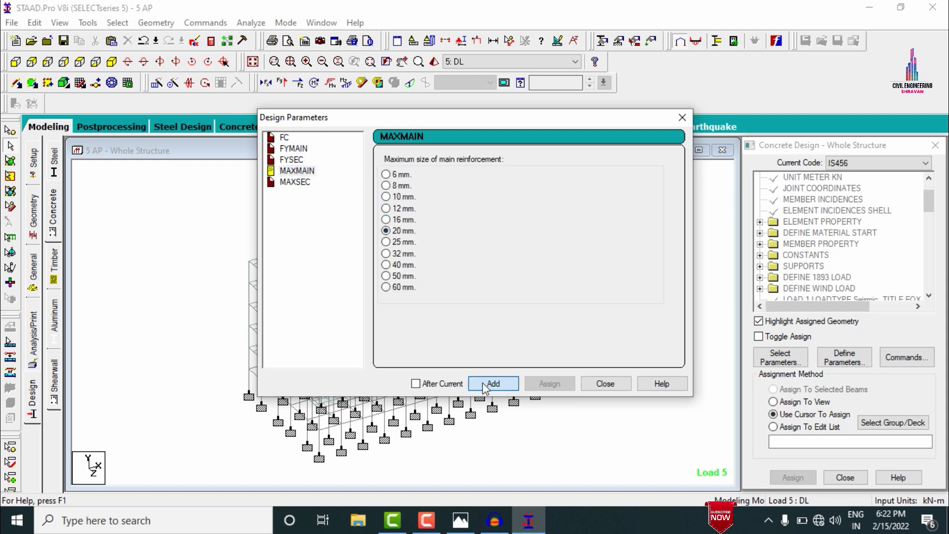
pyautogui.click(292, 182)
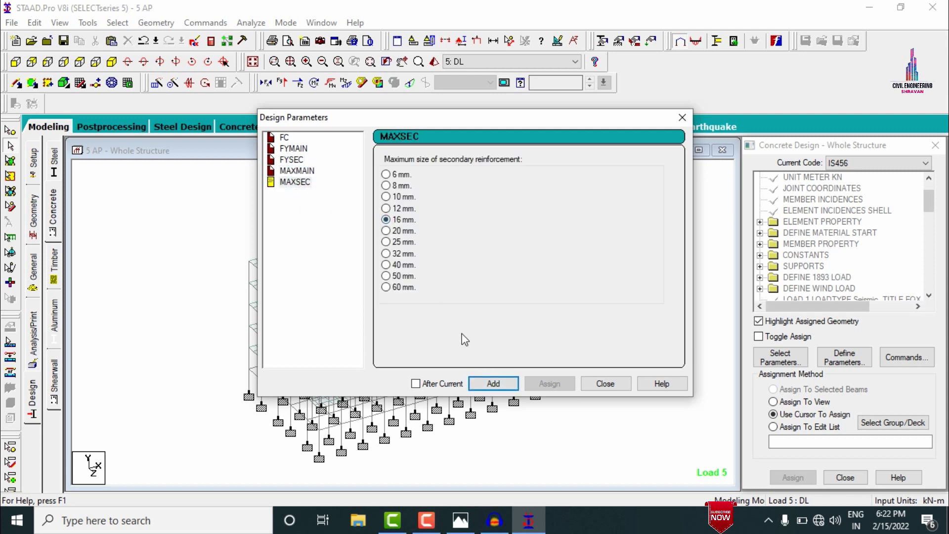
pyautogui.click(589, 384)
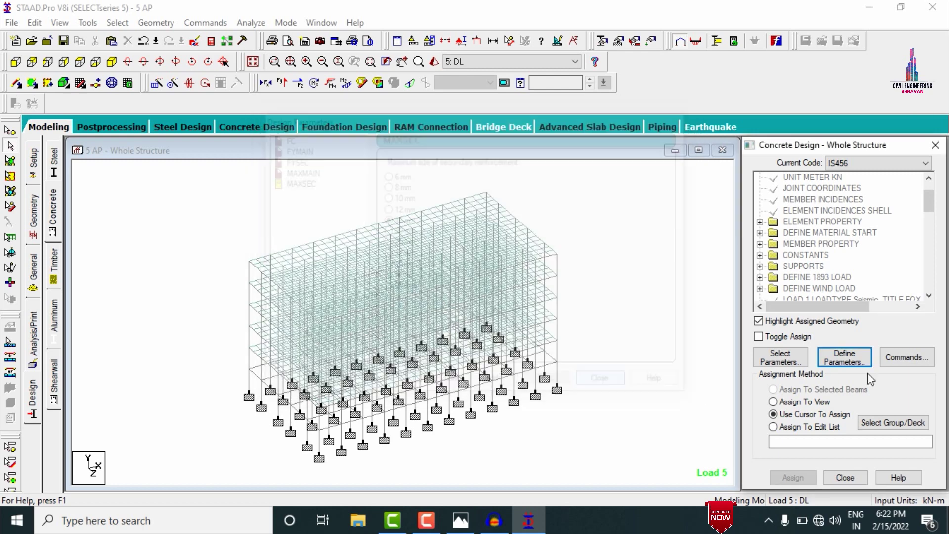
# Add the DESIGN BEAM, DESIGN COLUMN, DESIGN SLAB/ELEMENT and TAKE OFF commands to the concrete design.
pyautogui.click(904, 357)
pyautogui.click(749, 429)
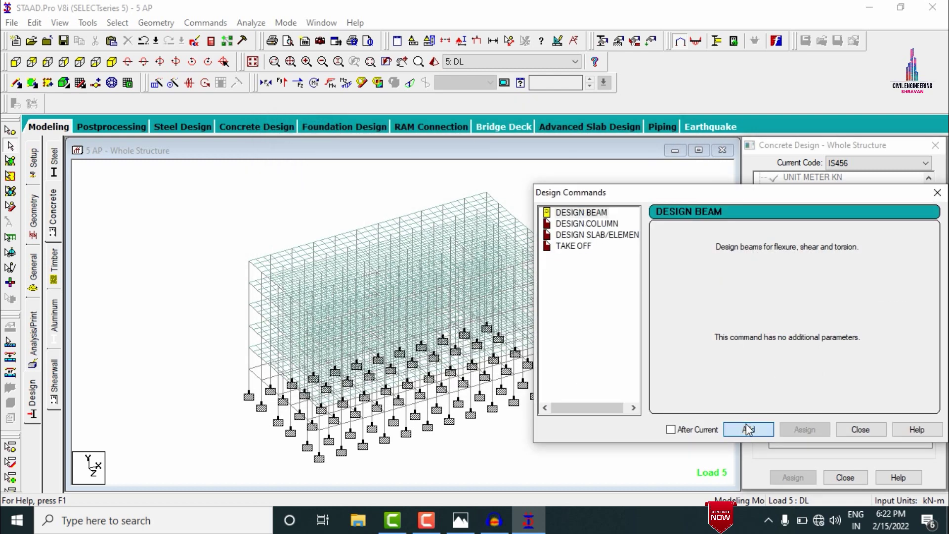
pyautogui.click(582, 224)
pyautogui.click(747, 429)
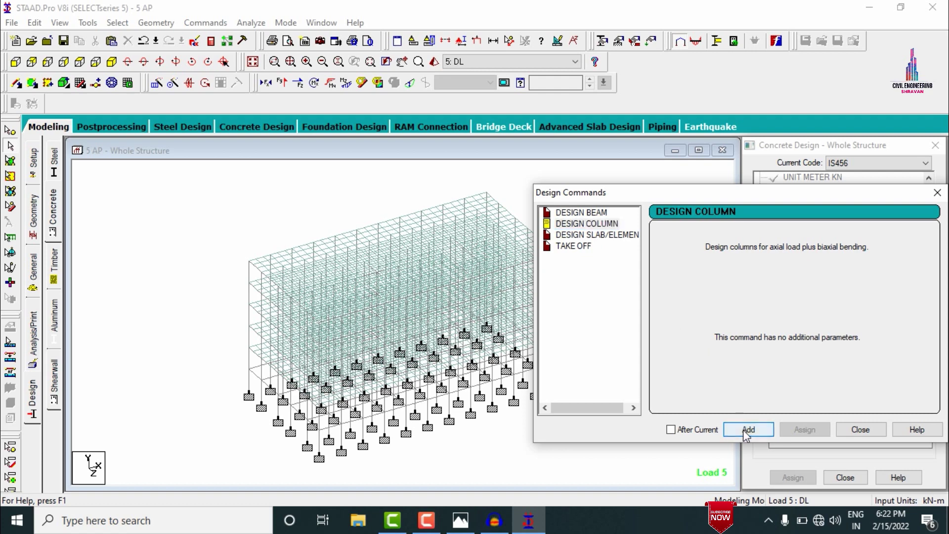
pyautogui.click(599, 235)
pyautogui.click(743, 430)
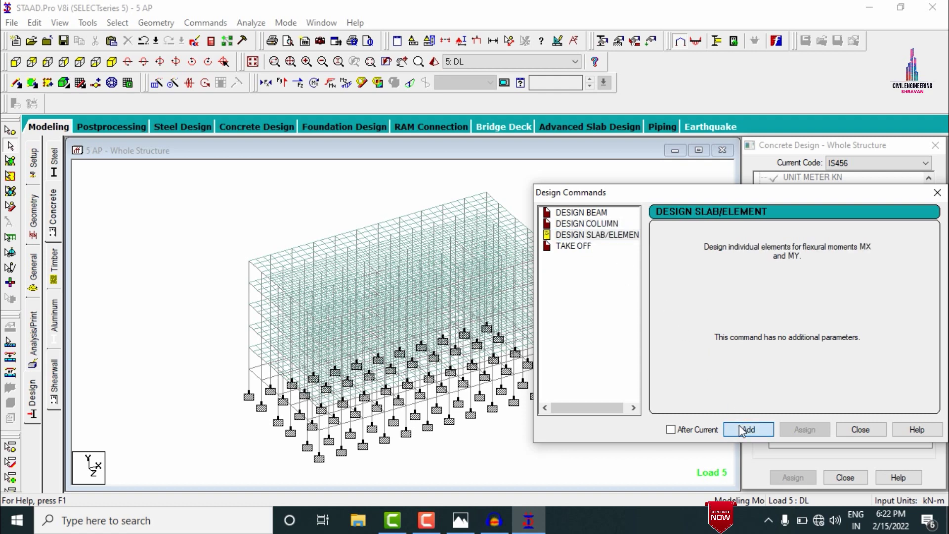
pyautogui.click(574, 246)
pyautogui.click(740, 433)
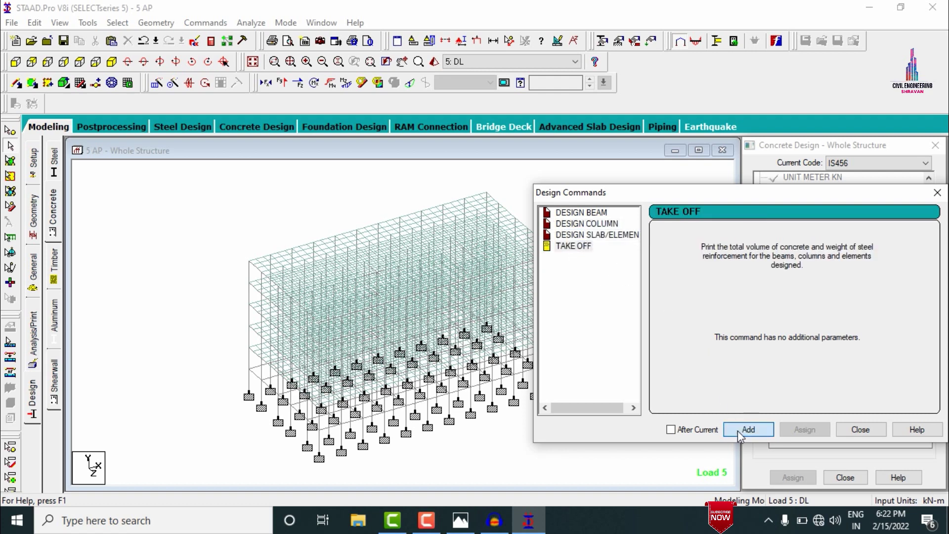
pyautogui.click(859, 430)
# Assign the FC 25000 concrete strength parameter to the whole structure in view.
pyautogui.moveTo(923, 203); pyautogui.dragTo(924, 269)
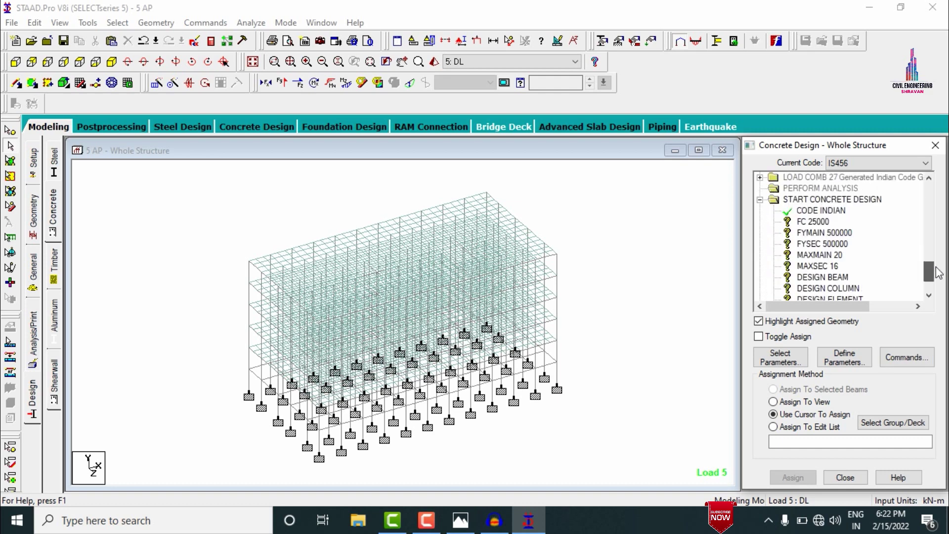
pyautogui.click(812, 211)
pyautogui.click(794, 402)
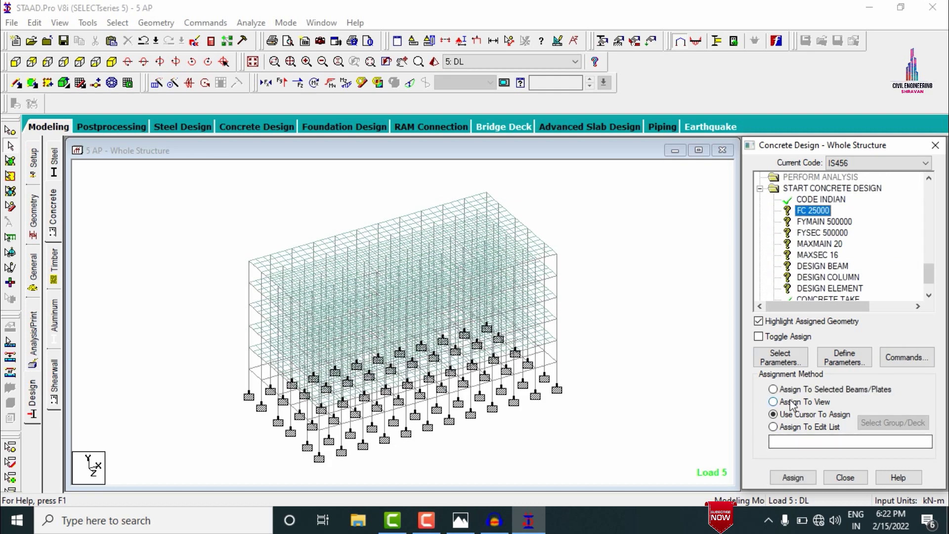
pyautogui.click(794, 478)
pyautogui.click(849, 349)
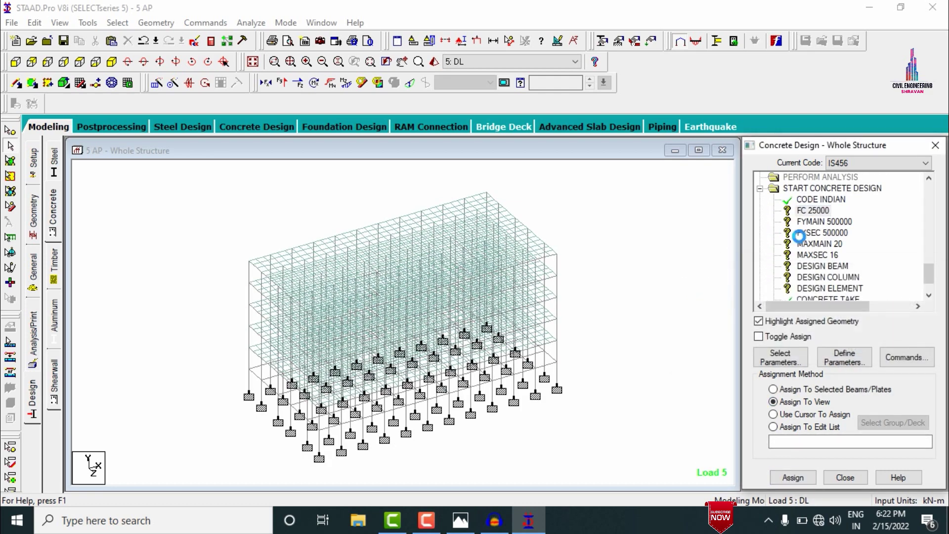
# Assign the FYMAIN 500000 and FYSEC 500000 reinforcement strength parameters to the whole structure in view.
pyautogui.click(825, 221)
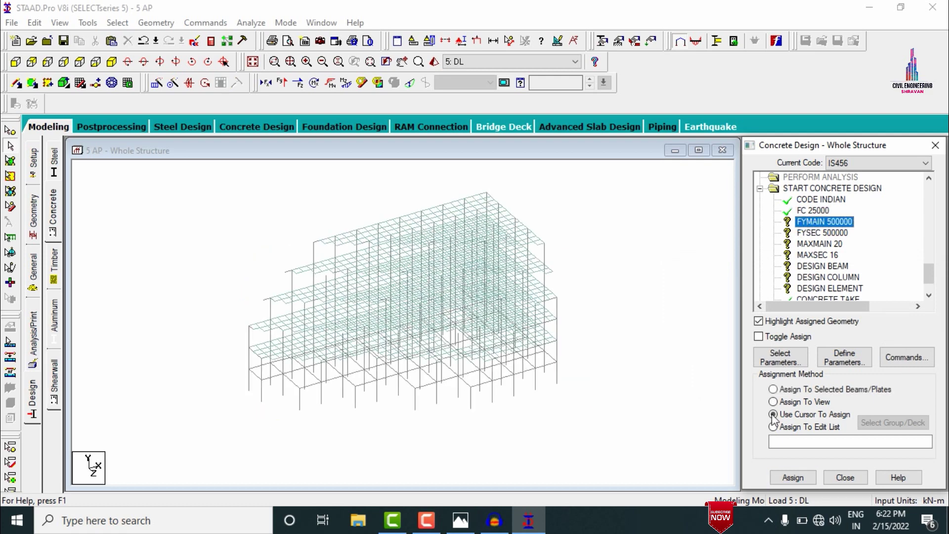
pyautogui.click(774, 413)
pyautogui.click(773, 401)
pyautogui.click(794, 478)
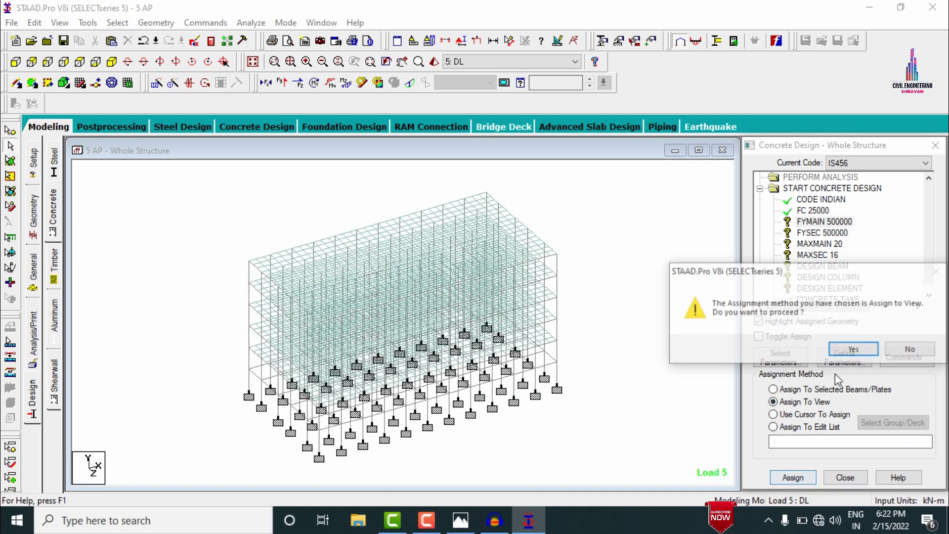
pyautogui.click(851, 349)
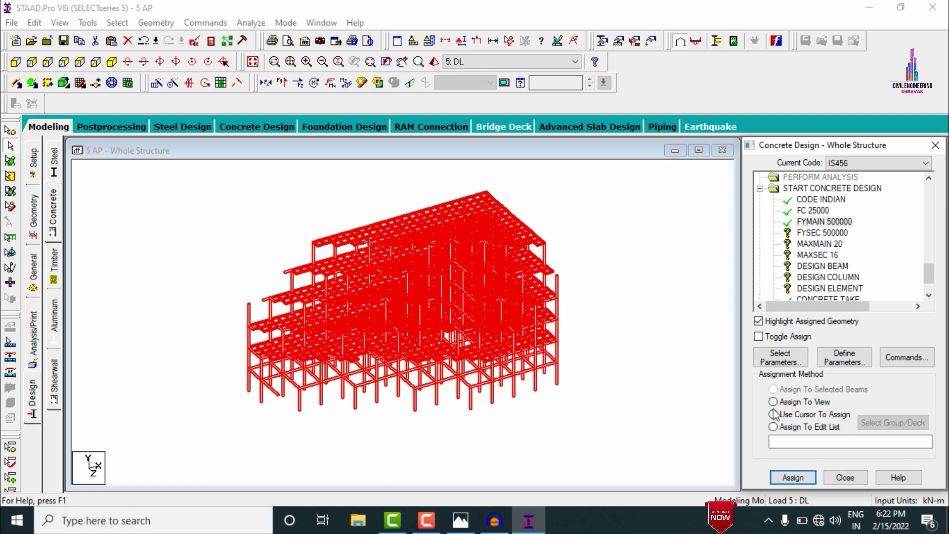
pyautogui.click(807, 232)
pyautogui.click(790, 402)
pyautogui.click(793, 477)
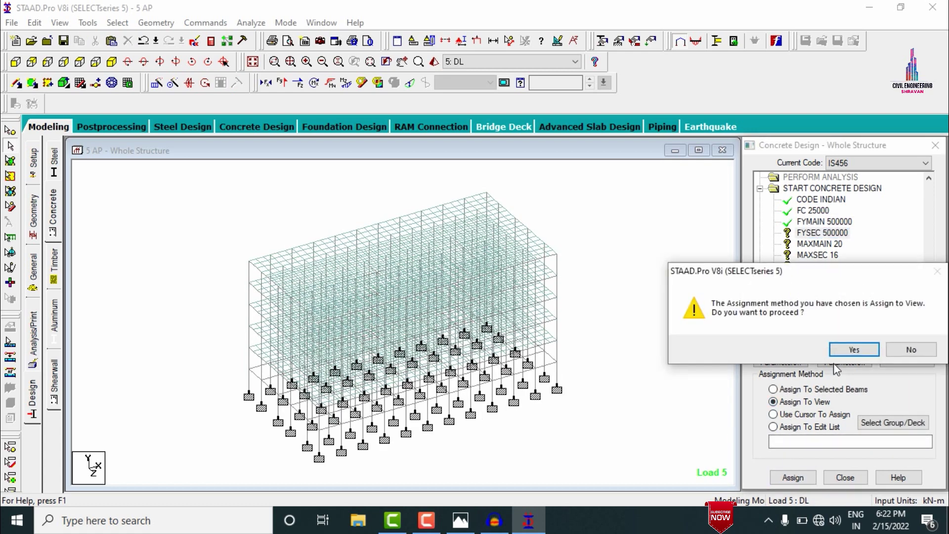
pyautogui.click(851, 349)
# Assign the MAXMAIN 20 and MAXSEC 16 bar size parameters to the whole structure in view.
pyautogui.click(819, 243)
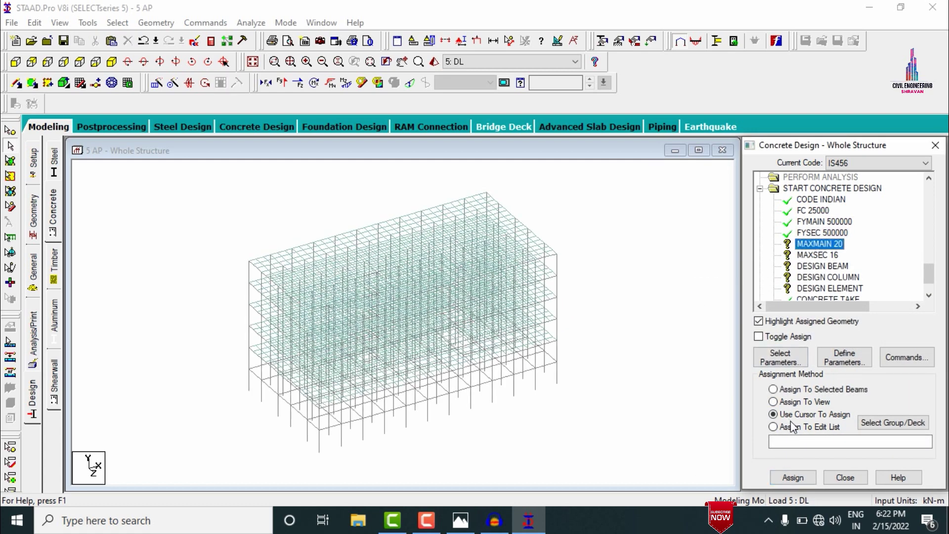
pyautogui.click(774, 401)
pyautogui.click(793, 477)
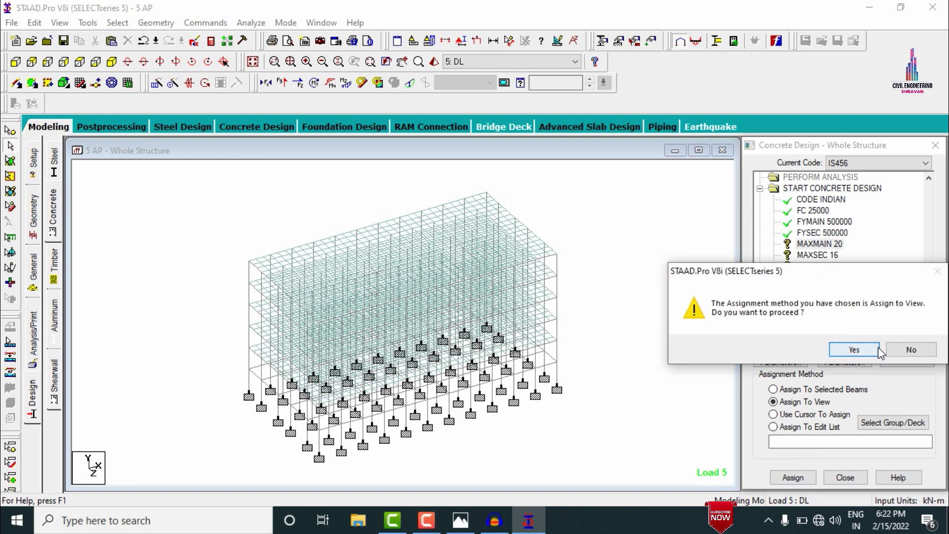
pyautogui.click(851, 349)
pyautogui.click(817, 254)
pyautogui.click(805, 402)
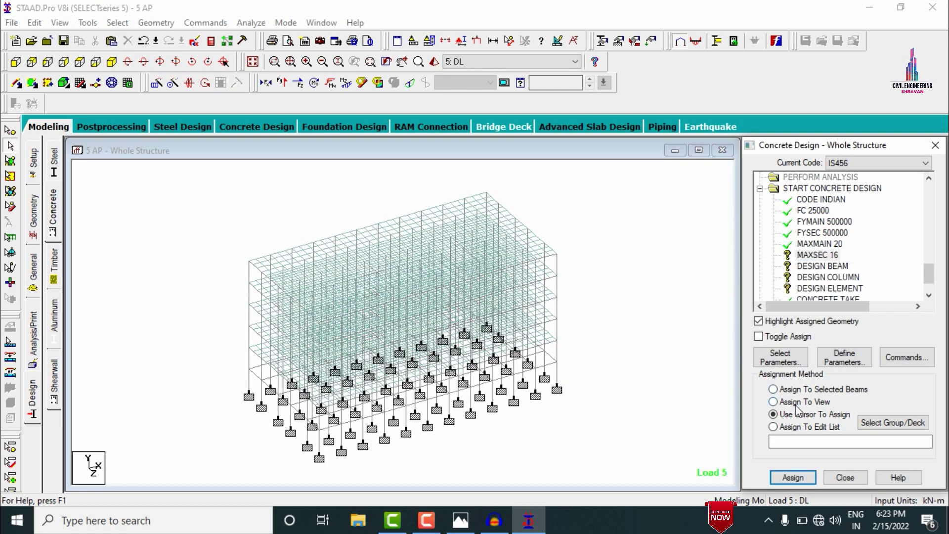
pyautogui.click(793, 477)
pyautogui.click(840, 352)
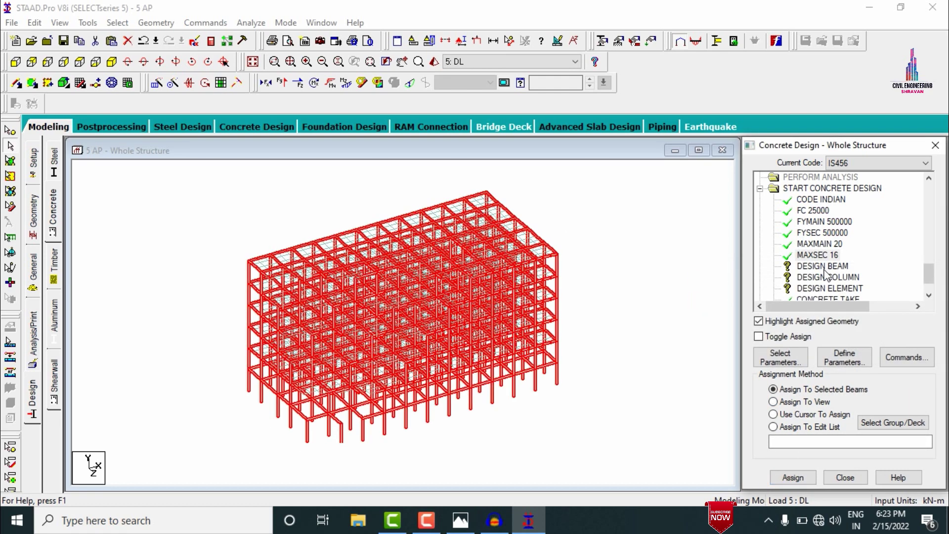
# Assign the DESIGN BEAM command to all beams parallel to X and Z.
pyautogui.click(822, 266)
pyautogui.click(127, 21)
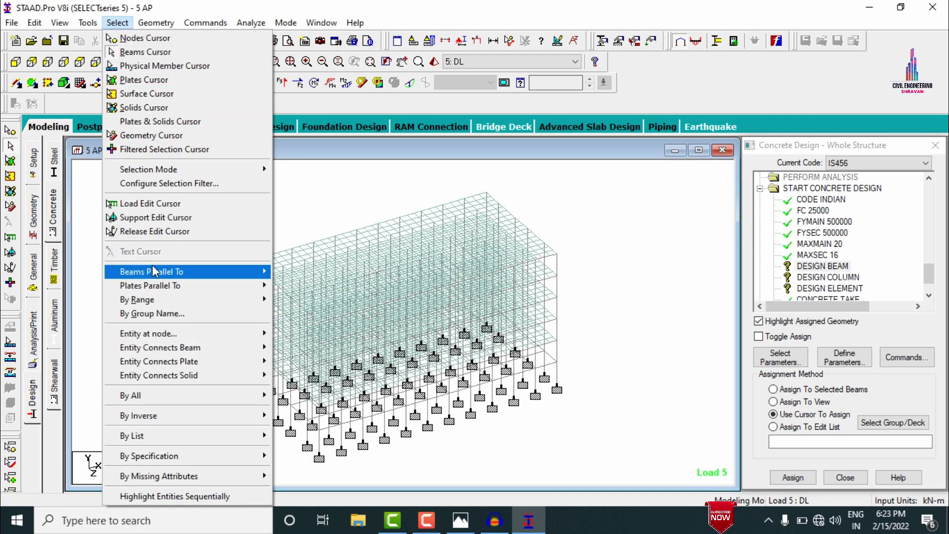
pyautogui.moveTo(152, 267)
pyautogui.click(290, 271)
pyautogui.click(118, 22)
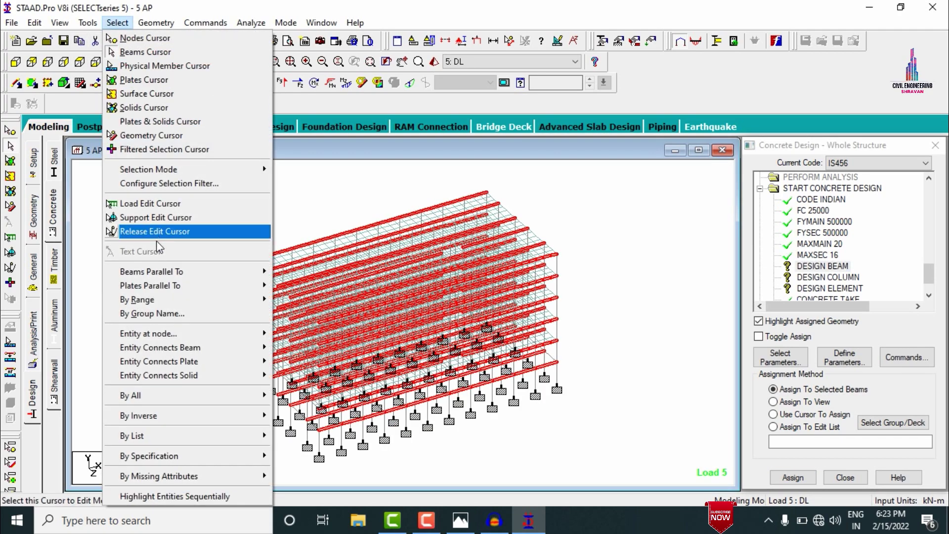
pyautogui.click(306, 300)
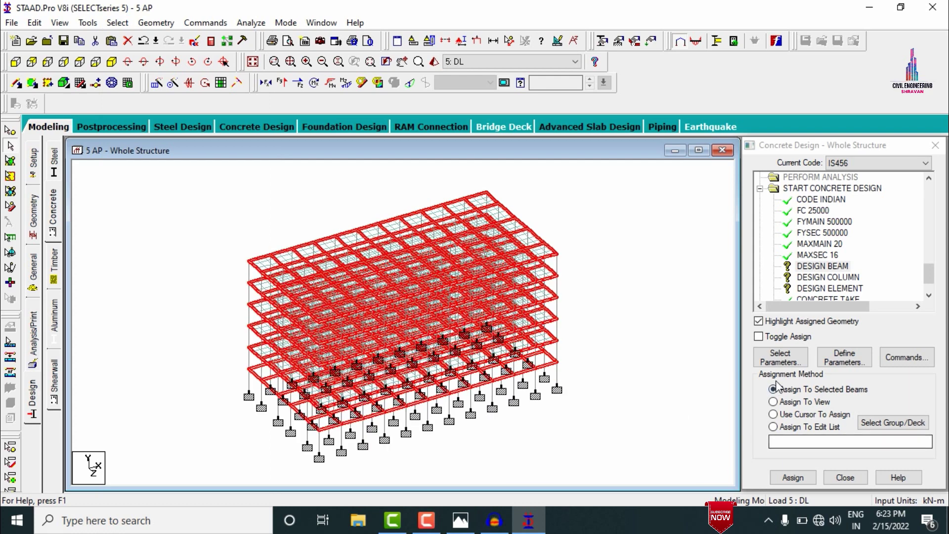
pyautogui.click(797, 478)
pyautogui.click(846, 350)
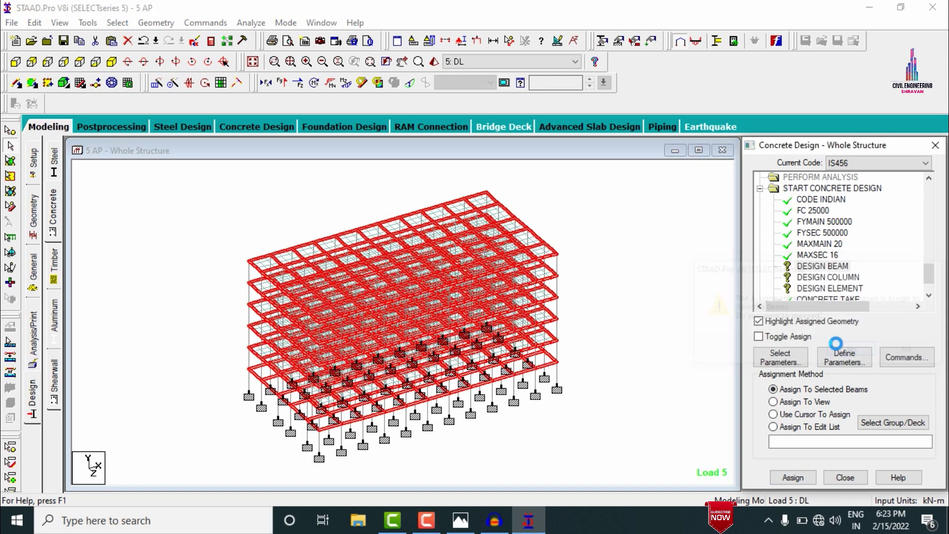
# Assign the DESIGN COLUMN command to all members parallel to Y.
pyautogui.click(802, 278)
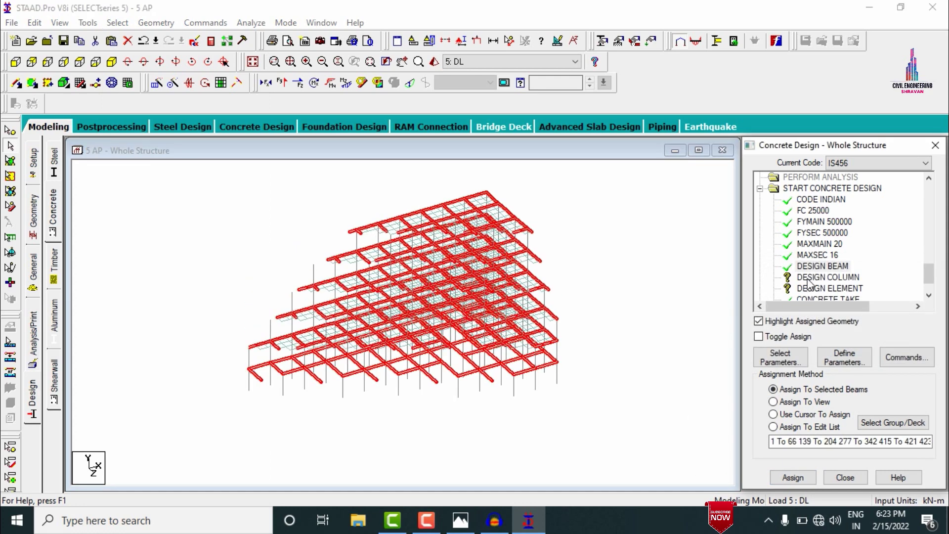
pyautogui.click(122, 23)
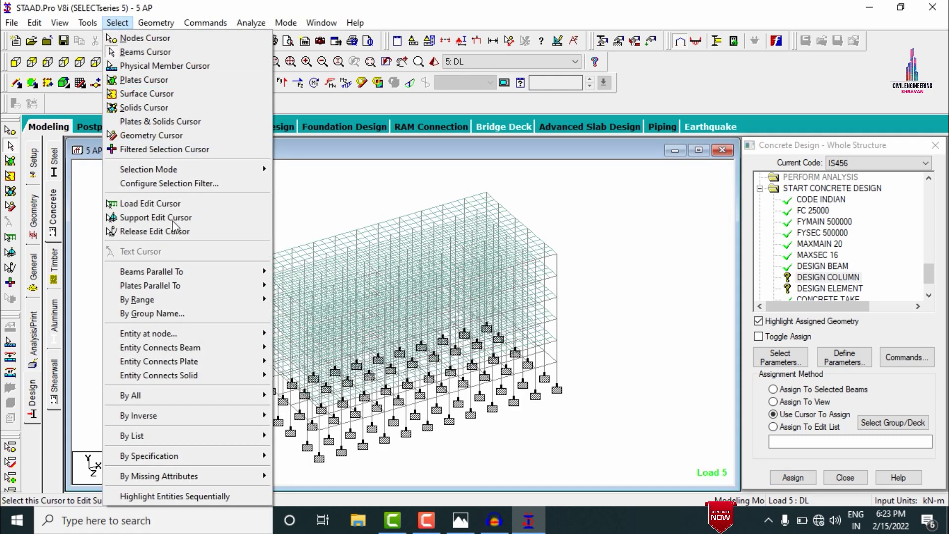
pyautogui.moveTo(180, 274)
pyautogui.click(297, 288)
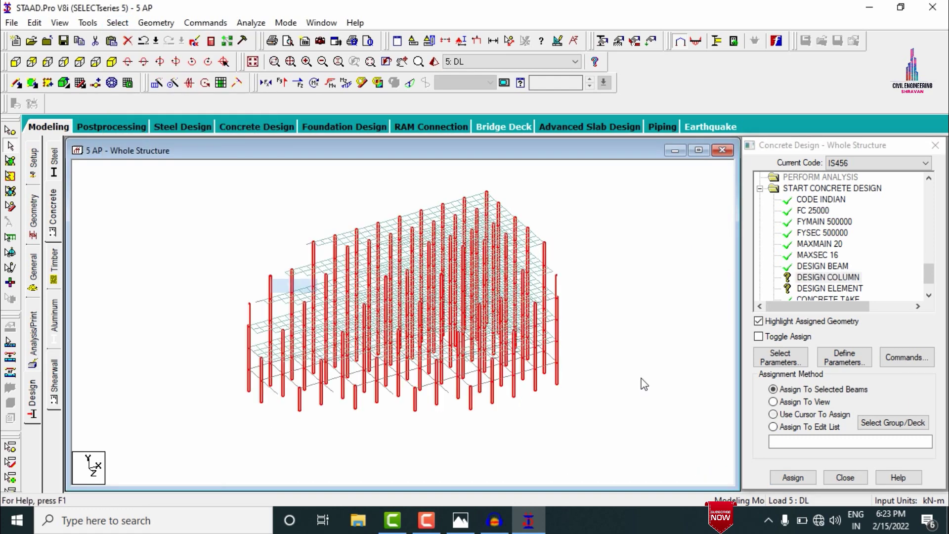
pyautogui.click(793, 477)
pyautogui.click(846, 350)
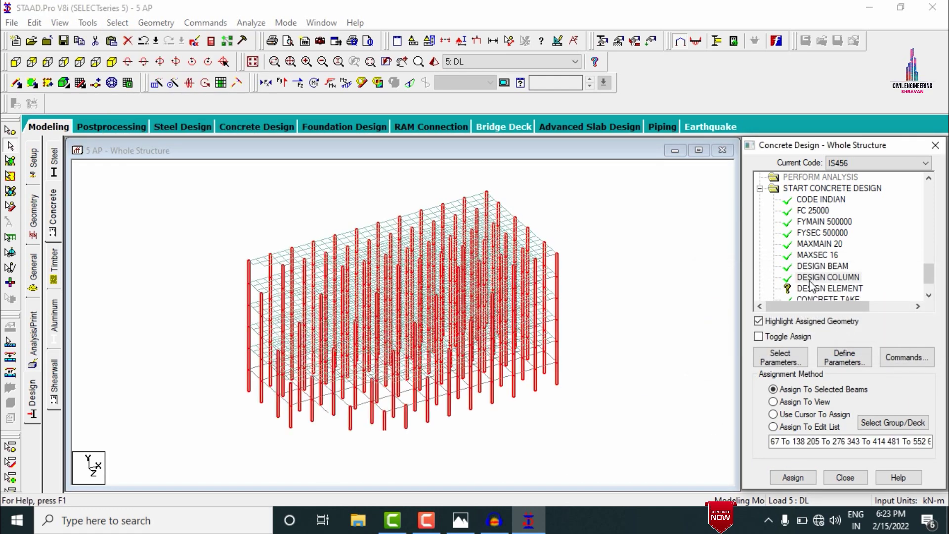
# Assign the DESIGN ELEMENT command to all slab plates in view.
pyautogui.click(804, 403)
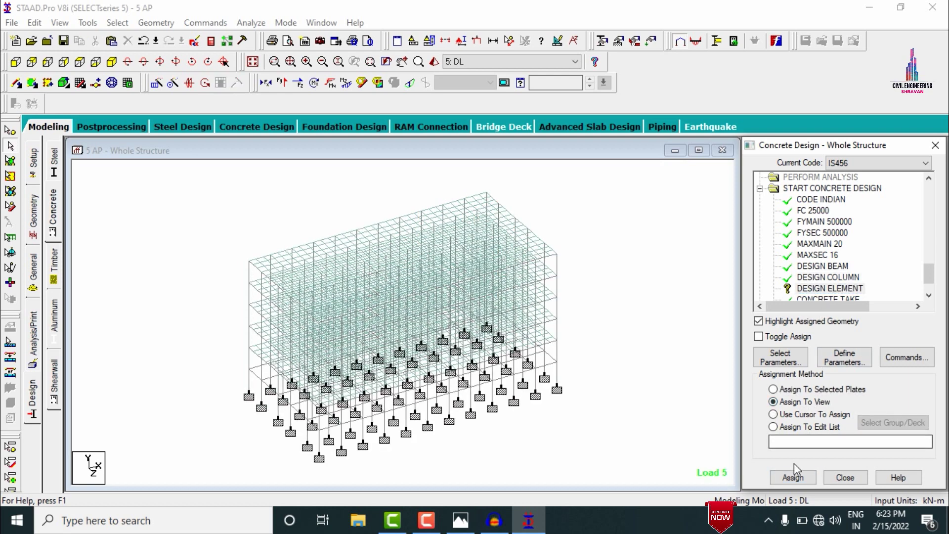
pyautogui.click(793, 478)
pyautogui.click(847, 350)
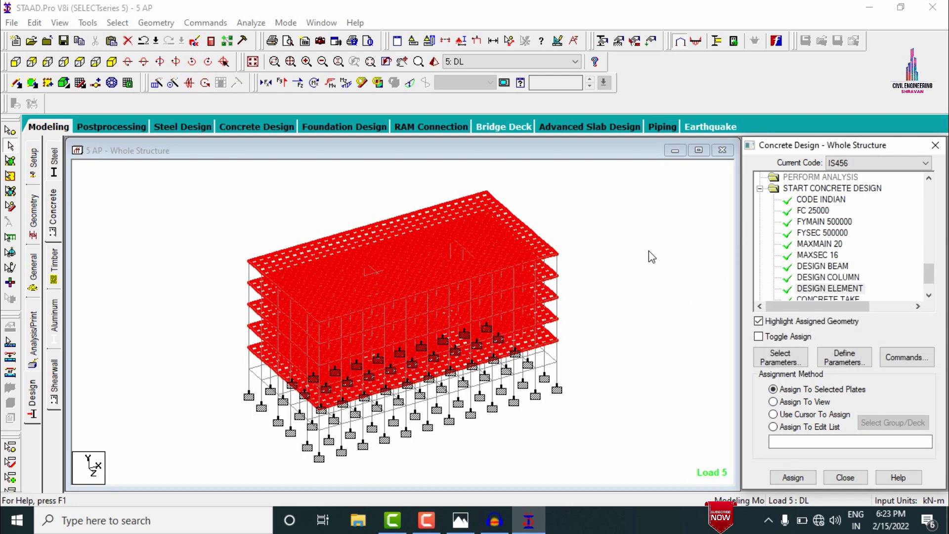
# Add a Perform Analysis command with the No Print option.
pyautogui.click(34, 341)
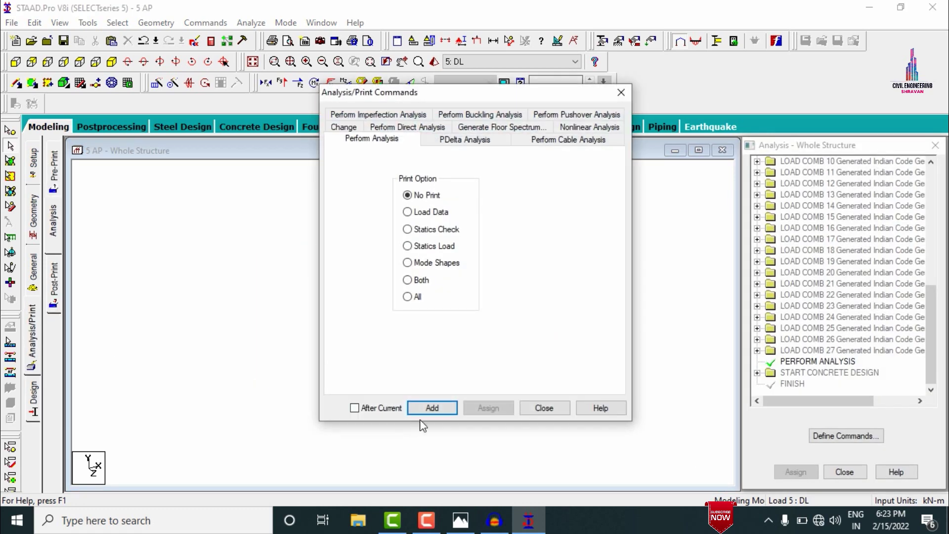
pyautogui.click(447, 410)
pyautogui.click(543, 409)
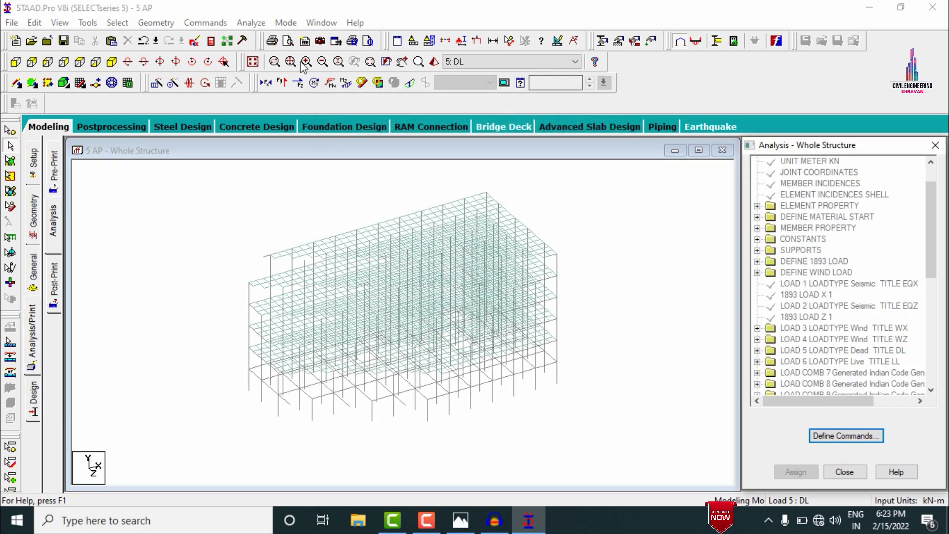
# Save the modified structure, run the analysis and design, and go to Post Processing Mode.
pyautogui.click(251, 22)
pyautogui.click(267, 38)
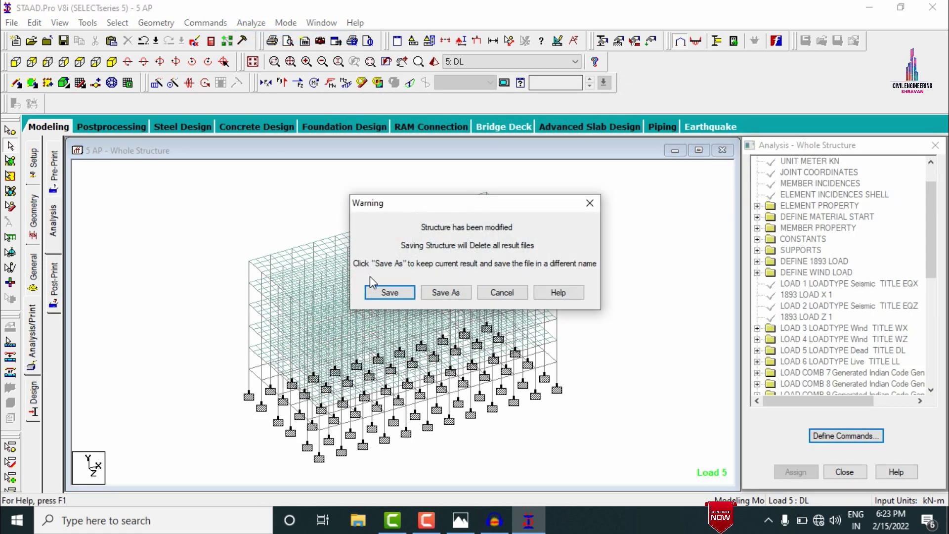
pyautogui.click(381, 290)
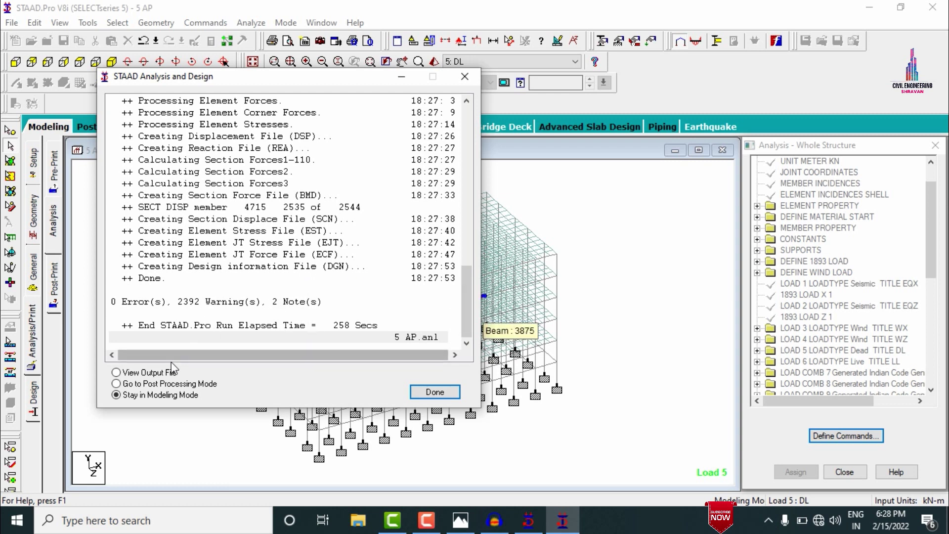
pyautogui.click(166, 393)
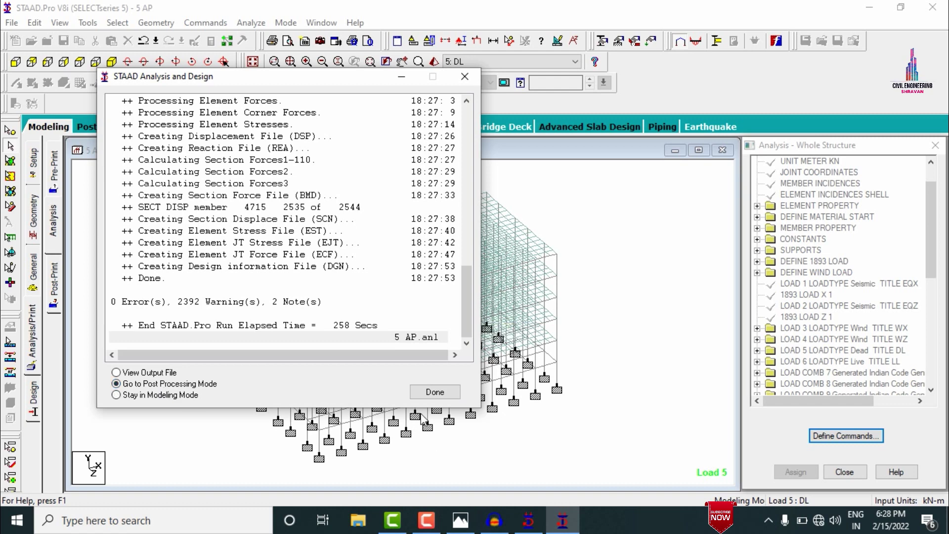
pyautogui.click(434, 392)
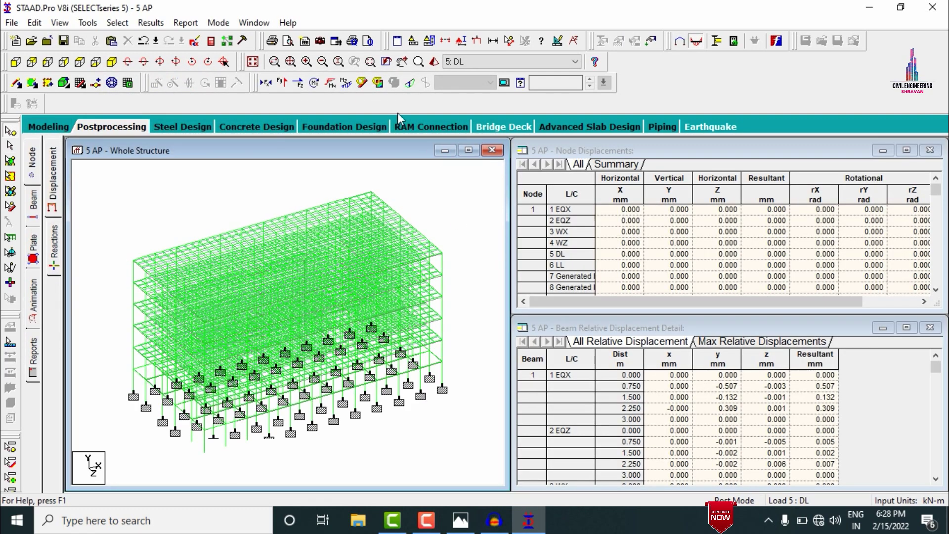
# Turn off the deflected shape and examine the concrete design of a beam along the rear roof edge.
pyautogui.click(408, 83)
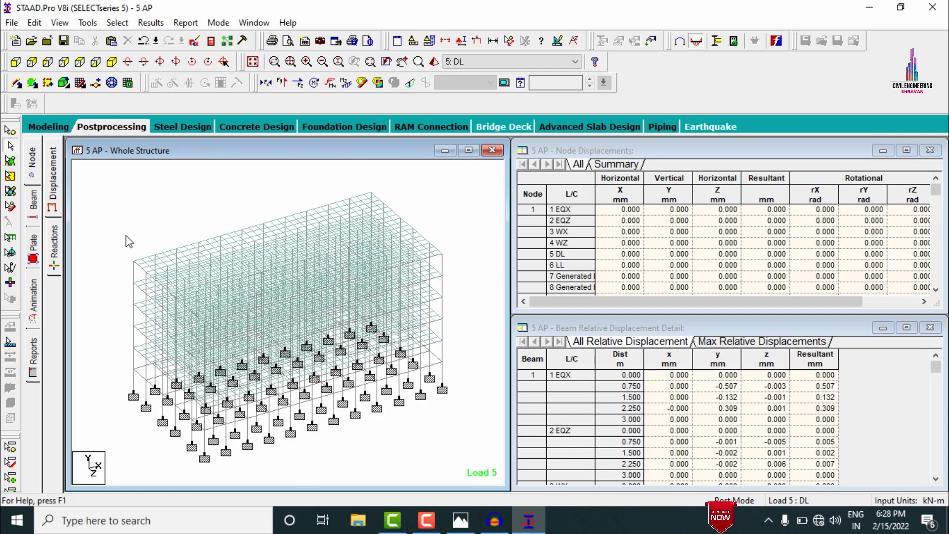
pyautogui.doubleClick(359, 198)
pyautogui.click(540, 124)
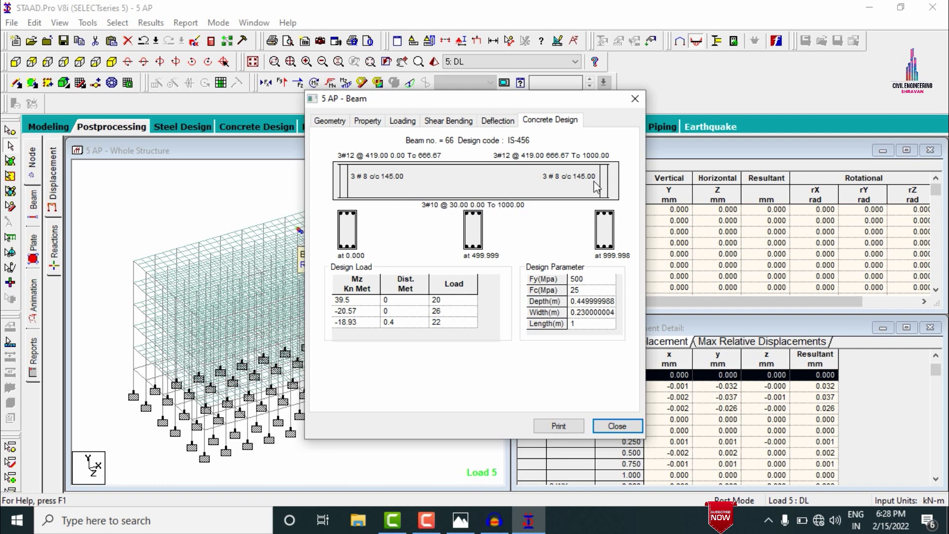
pyautogui.click(629, 101)
# Examine the concrete design of the top-storey column near the rear roof corner.
pyautogui.click(350, 208)
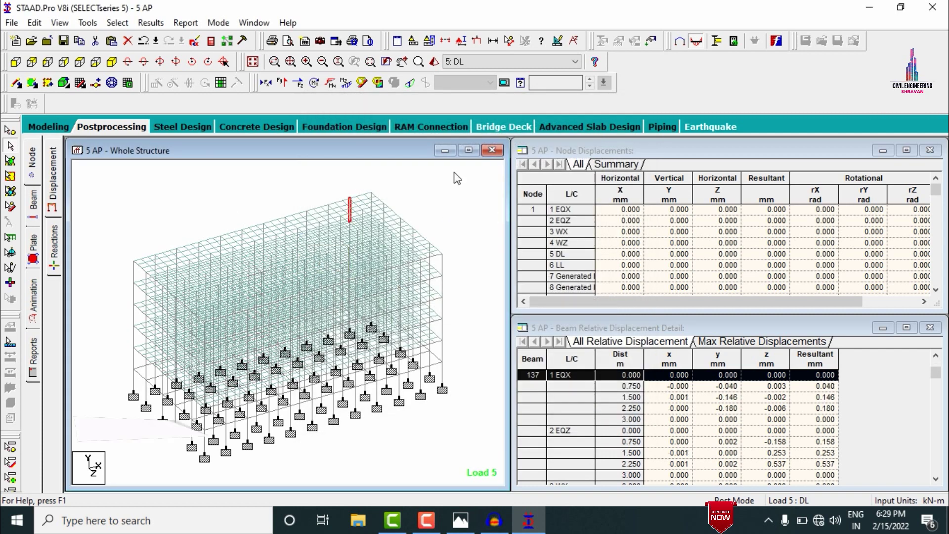
pyautogui.doubleClick(350, 210)
pyautogui.click(549, 121)
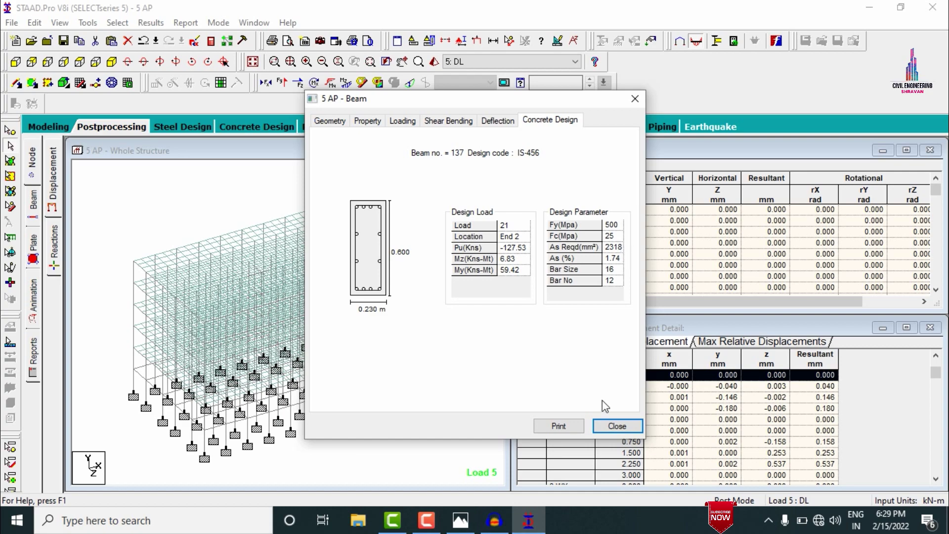
pyautogui.click(616, 425)
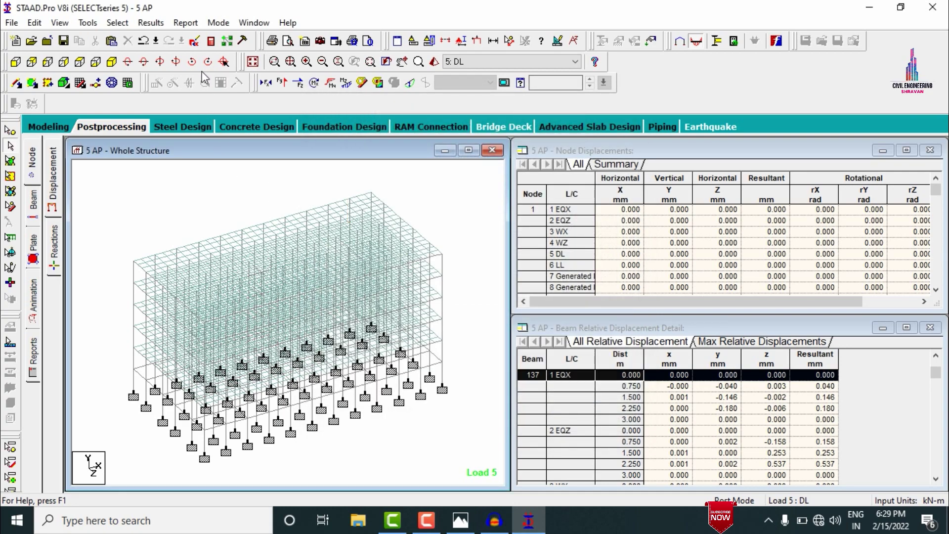
# Open the analysis output file, review its concrete design section, and close it.
pyautogui.click(210, 41)
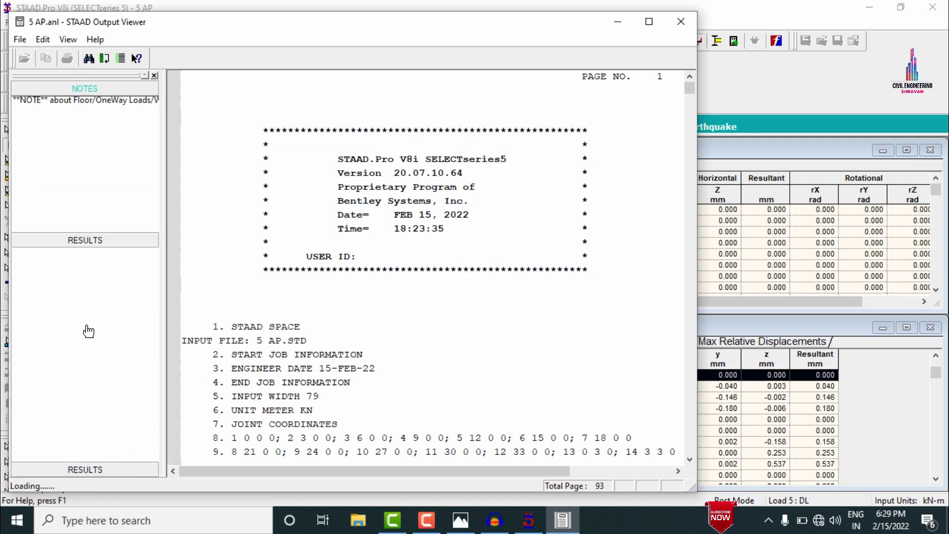
pyautogui.click(68, 135)
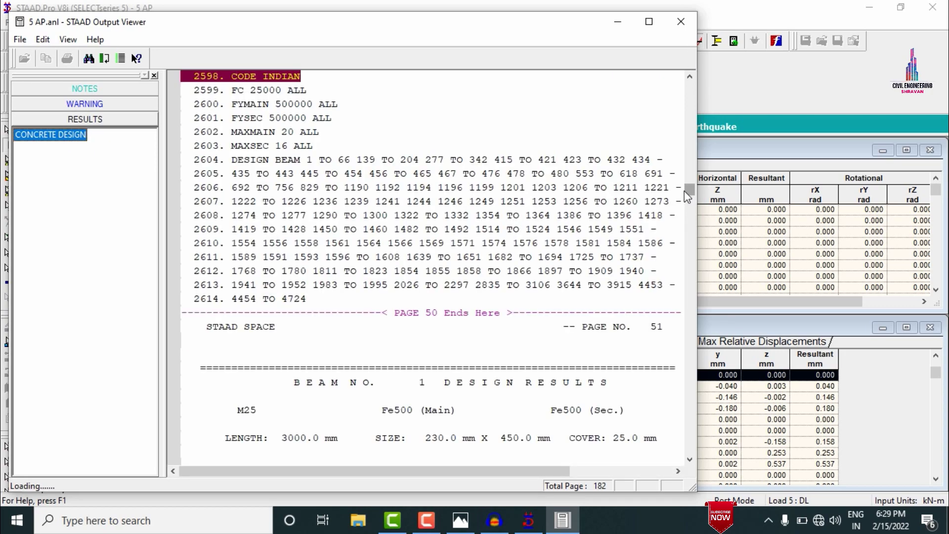
pyautogui.moveTo(684, 191); pyautogui.dragTo(687, 70)
pyautogui.click(681, 21)
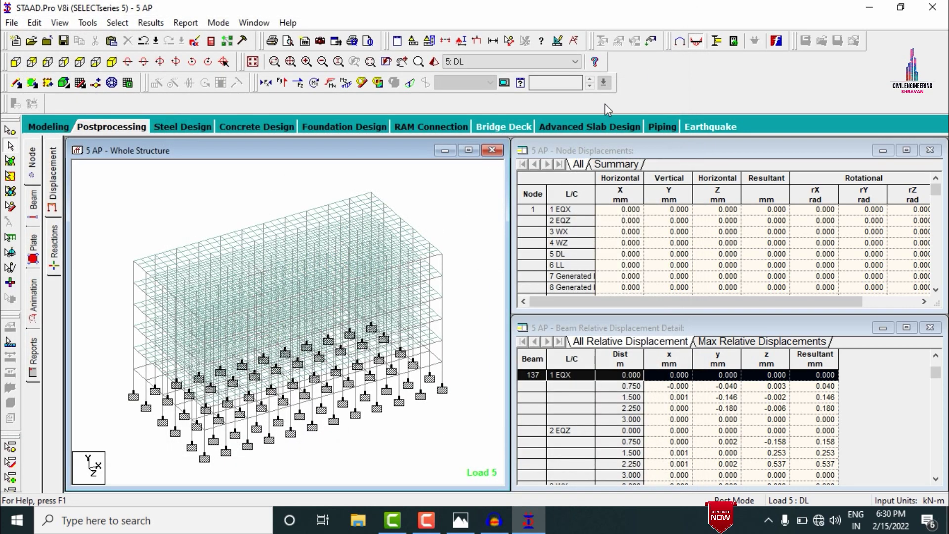
# Include load cases 1 EQX to 6 LL with all supports for foundation design and transfer the model to STAAD.foundation.
pyautogui.click(351, 128)
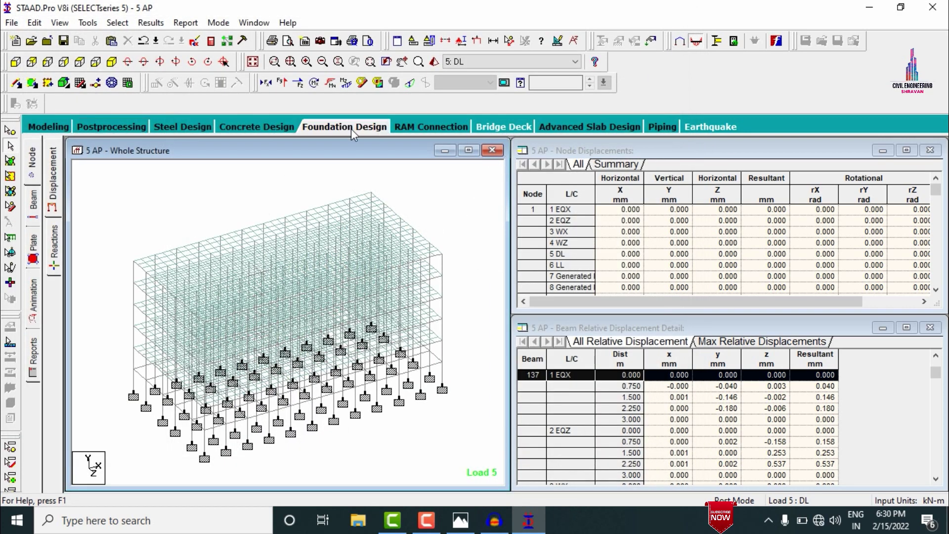
pyautogui.click(728, 248)
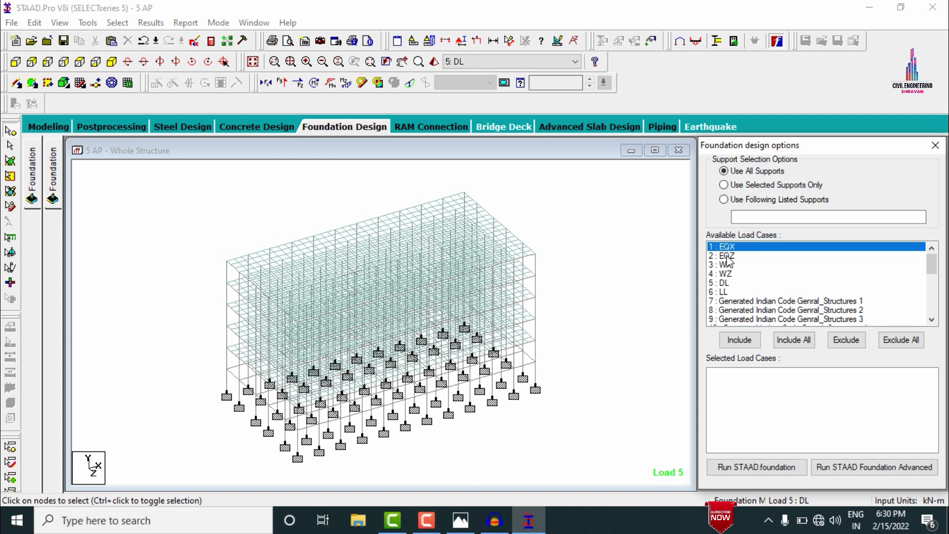
pyautogui.moveTo(727, 261); pyautogui.dragTo(730, 293)
pyautogui.click(740, 340)
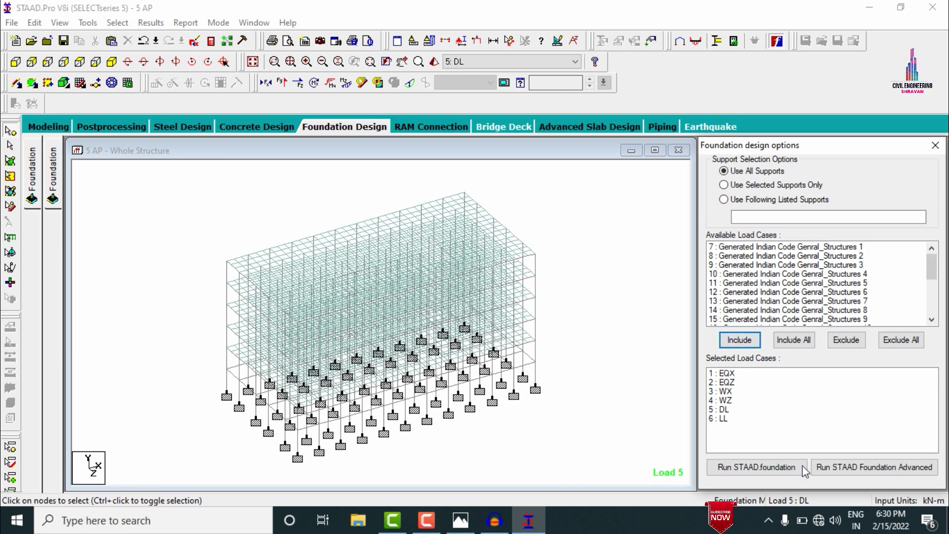
pyautogui.click(783, 467)
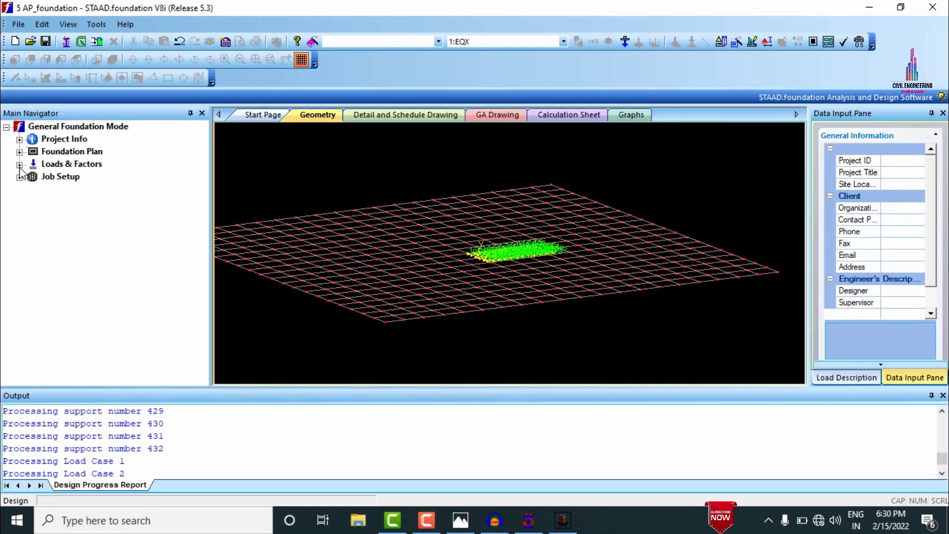
# Set the load combination table to INDIAN and generate the service load combinations numbered from 101.
pyautogui.click(19, 165)
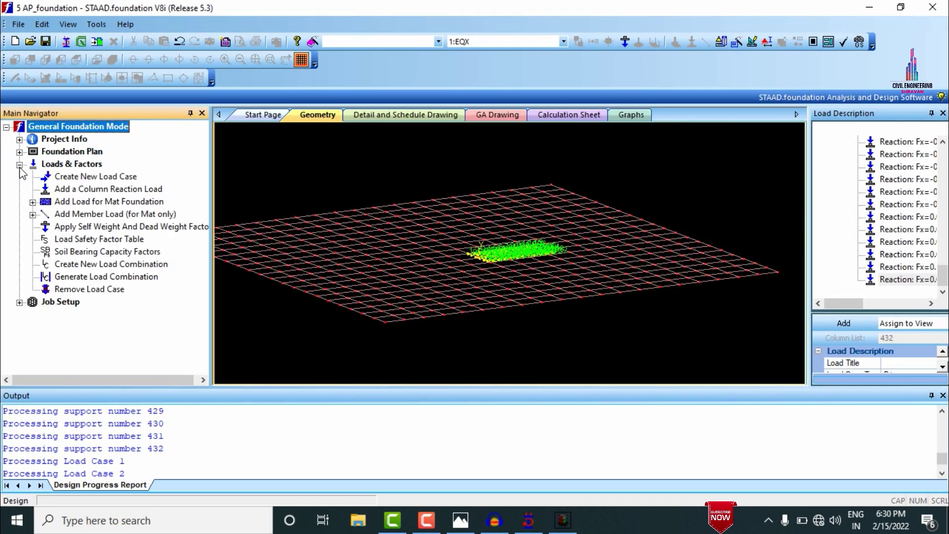
pyautogui.click(79, 278)
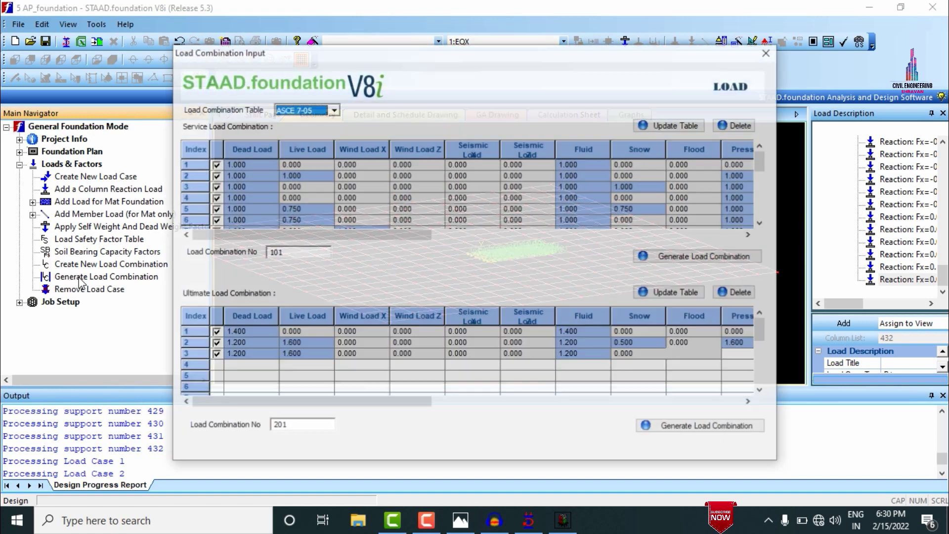
pyautogui.click(334, 109)
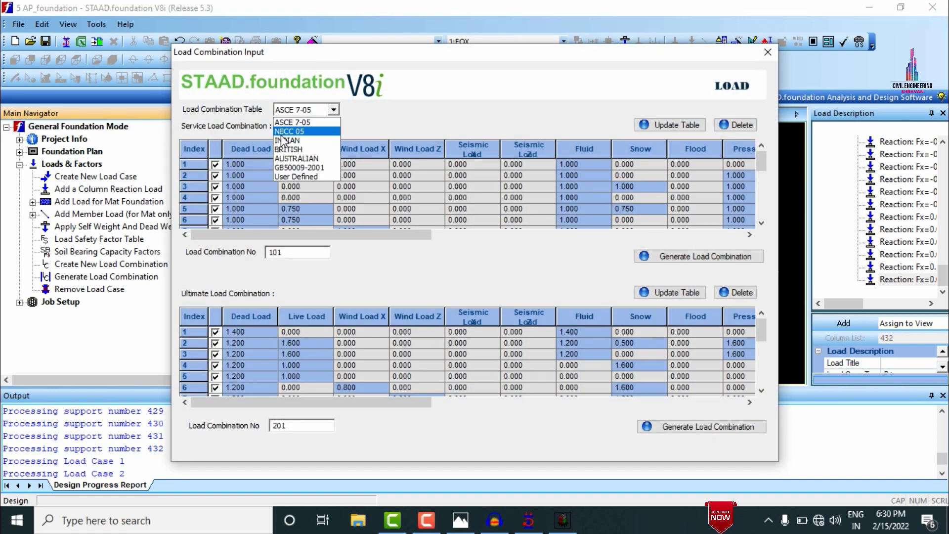
pyautogui.click(281, 143)
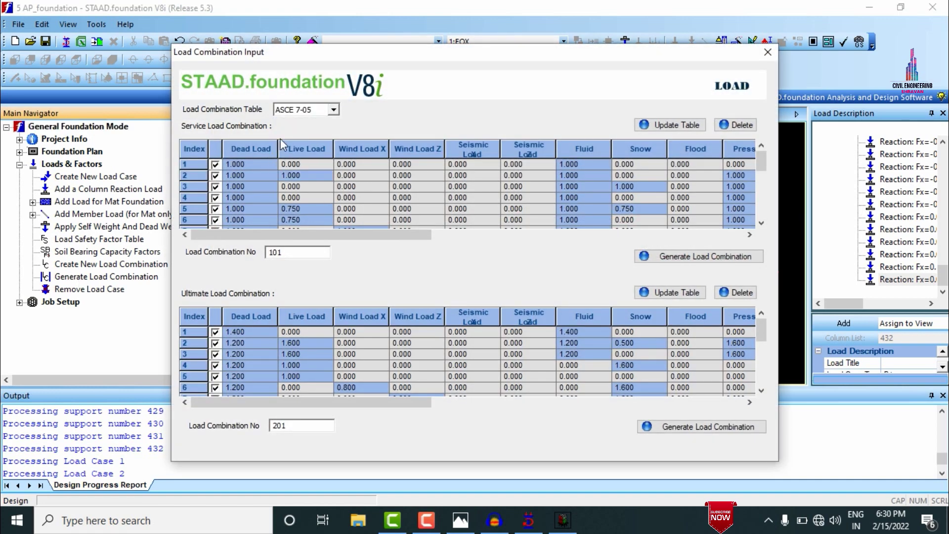
pyautogui.click(691, 258)
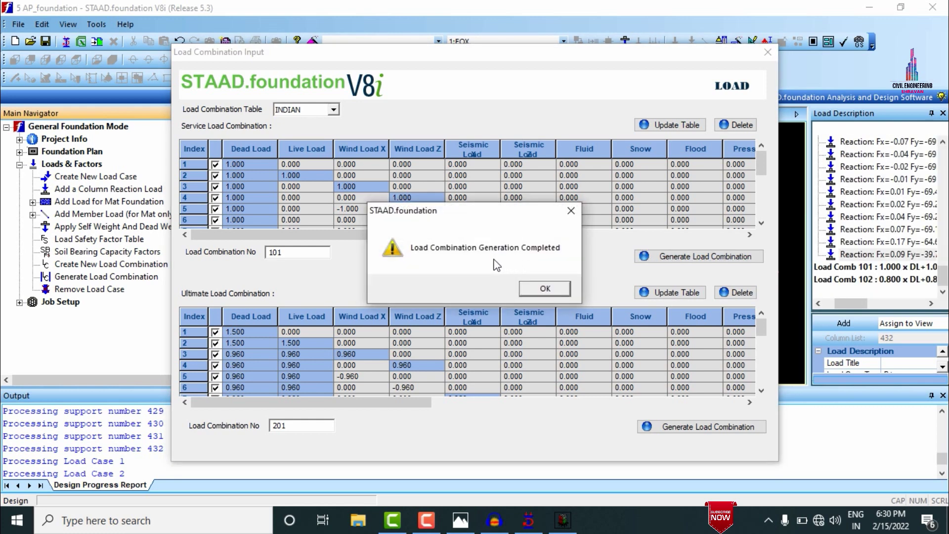
pyautogui.click(543, 287)
# Generate the ultimate load combinations numbered from 201 and close the load combination input.
pyautogui.click(643, 429)
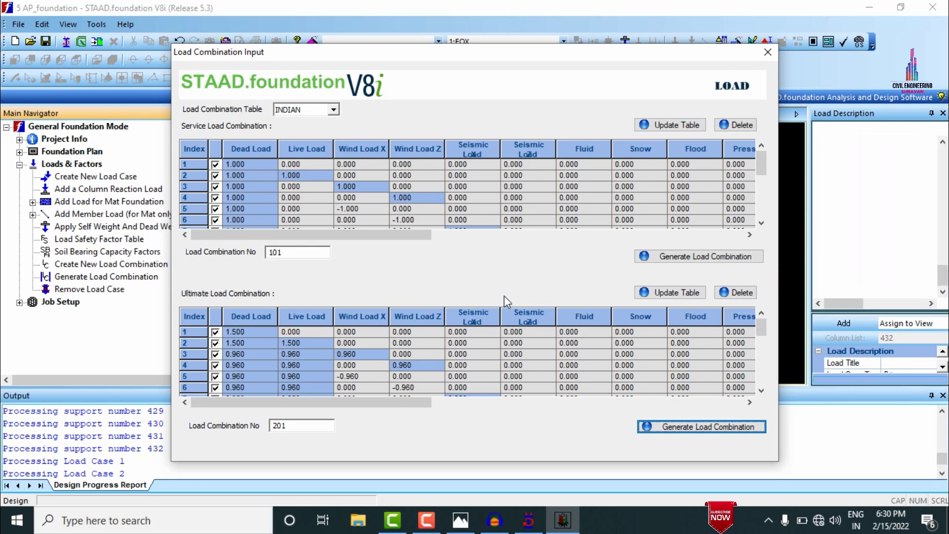
pyautogui.click(526, 291)
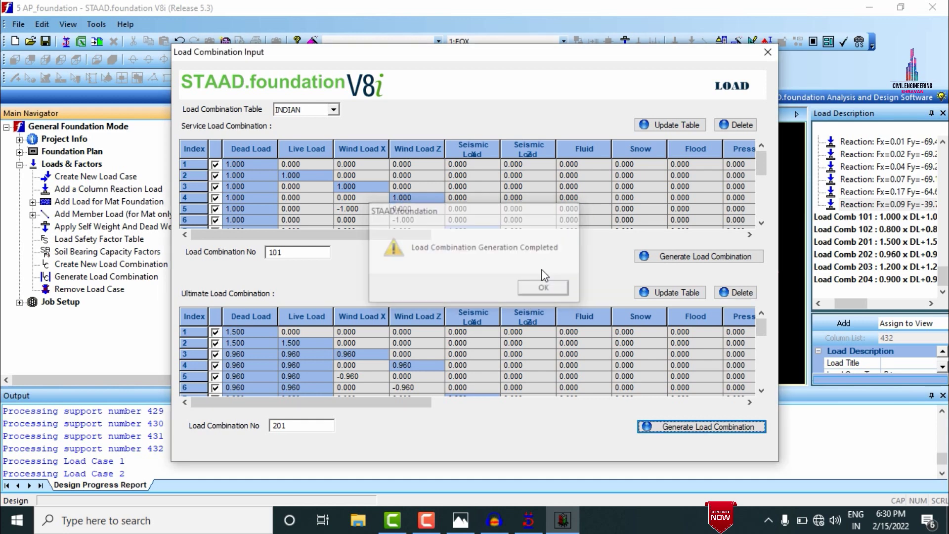
pyautogui.click(768, 52)
# Start a new isolated footing job named Iso with the Indian design code and SI units.
pyautogui.click(19, 302)
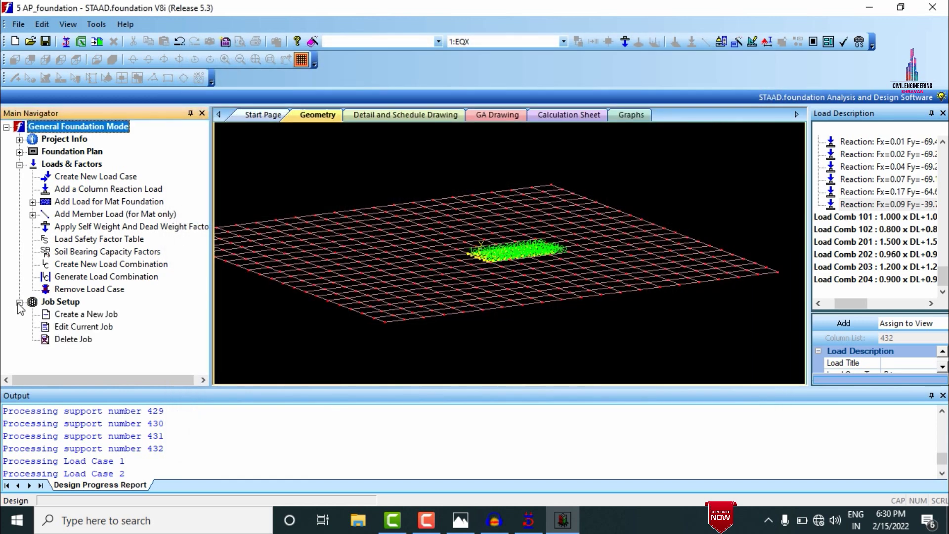
pyautogui.click(64, 326)
pyautogui.click(72, 314)
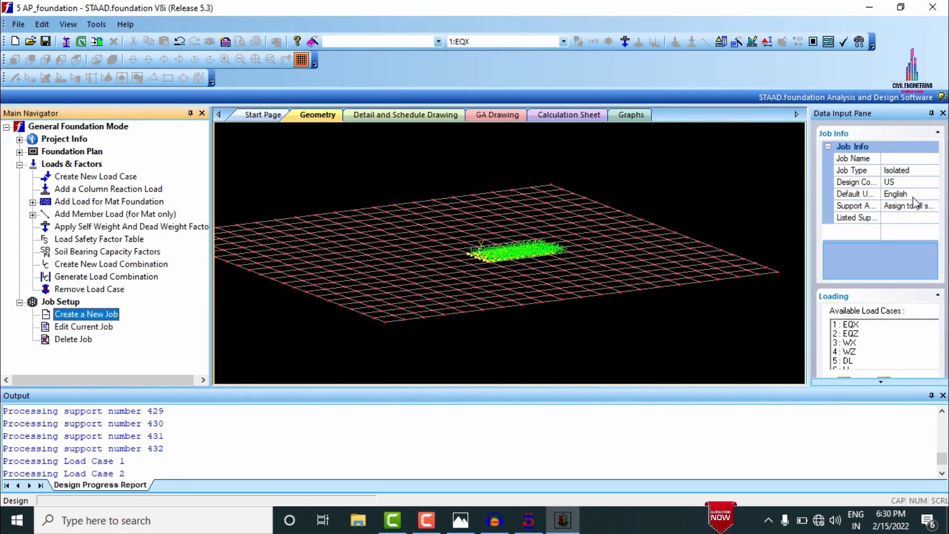
pyautogui.click(901, 159)
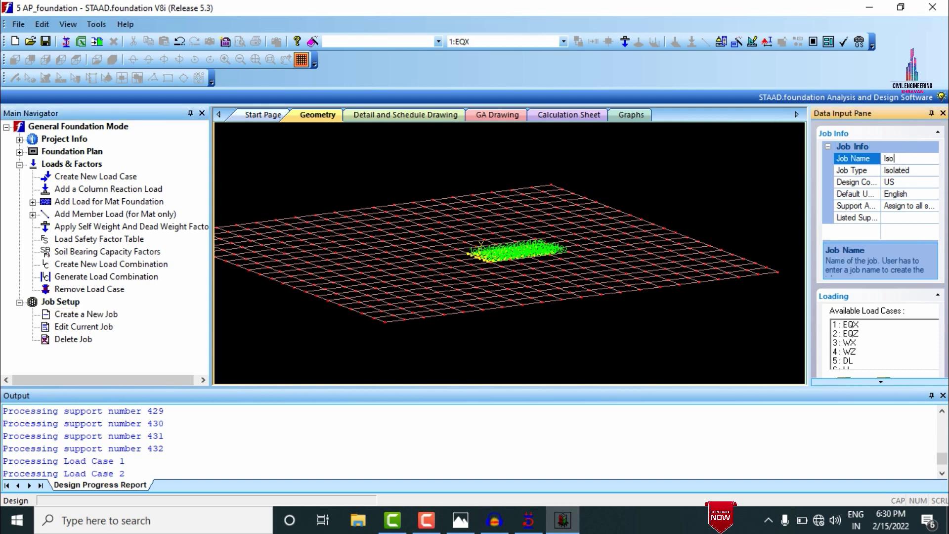
pyautogui.click(936, 183)
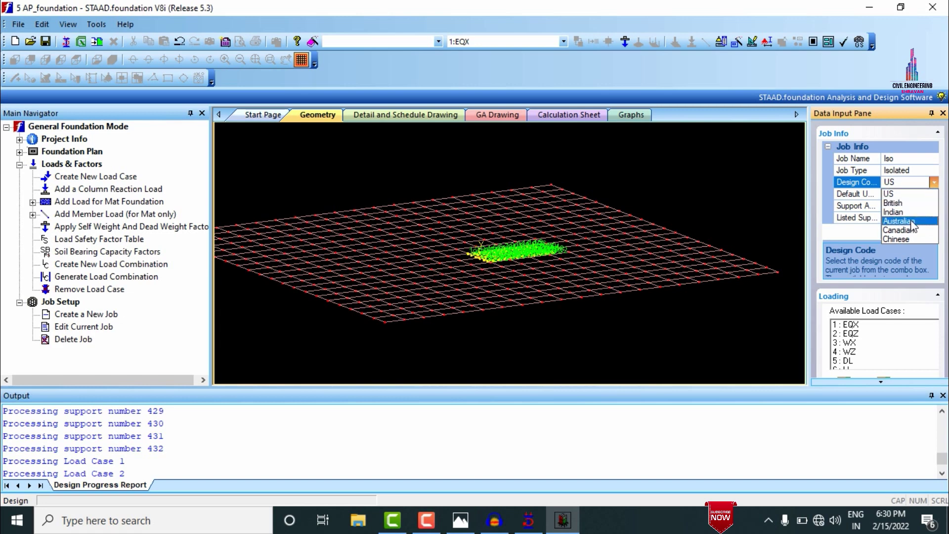
pyautogui.click(894, 212)
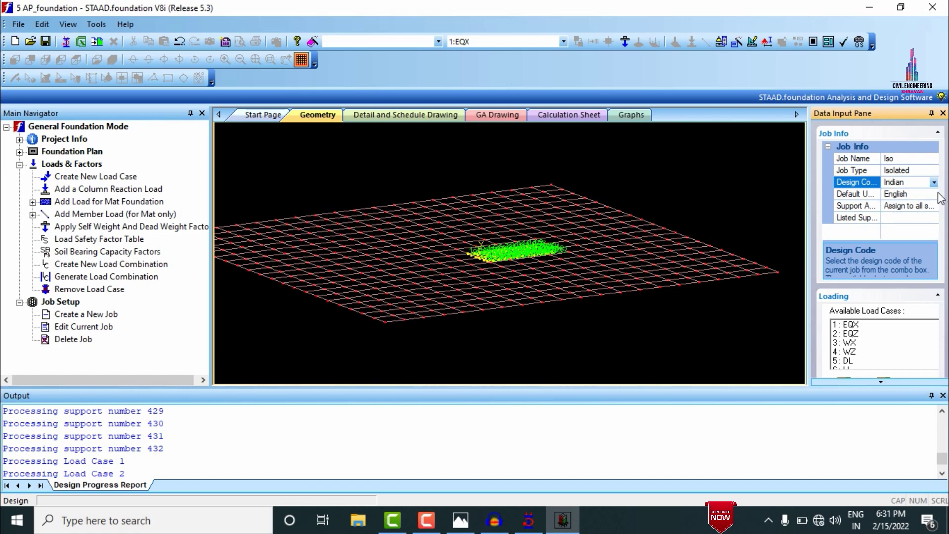
pyautogui.click(937, 196)
pyautogui.click(925, 224)
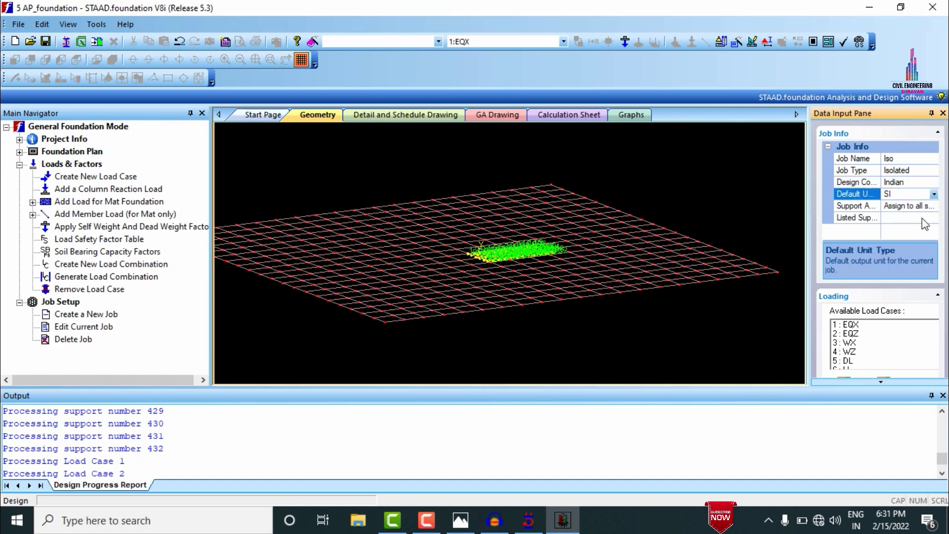
# Add load combinations 101 to 204 to the Iso job, create the job, and close the output pane.
pyautogui.click(943, 395)
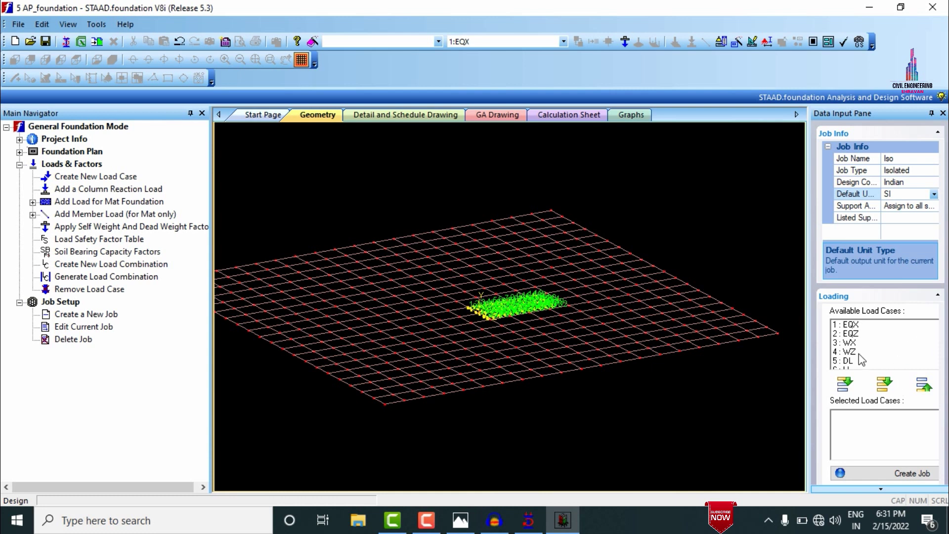
pyautogui.scroll(-2, 863, 358)
pyautogui.click(864, 351)
pyautogui.scroll(1, 864, 351)
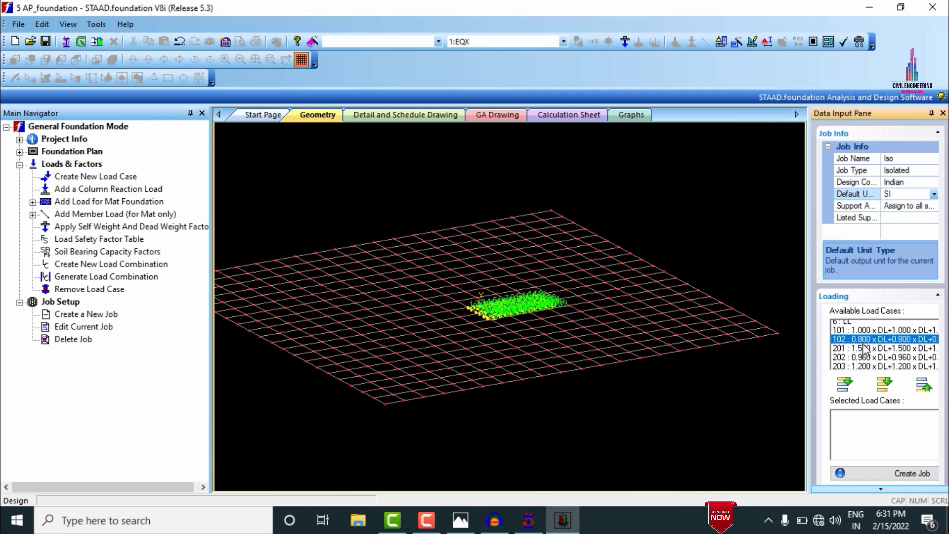
pyautogui.scroll(1, 864, 350)
pyautogui.click(863, 343)
pyautogui.keyDown('ctrl'); pyautogui.click(851, 362); pyautogui.keyUp('ctrl')
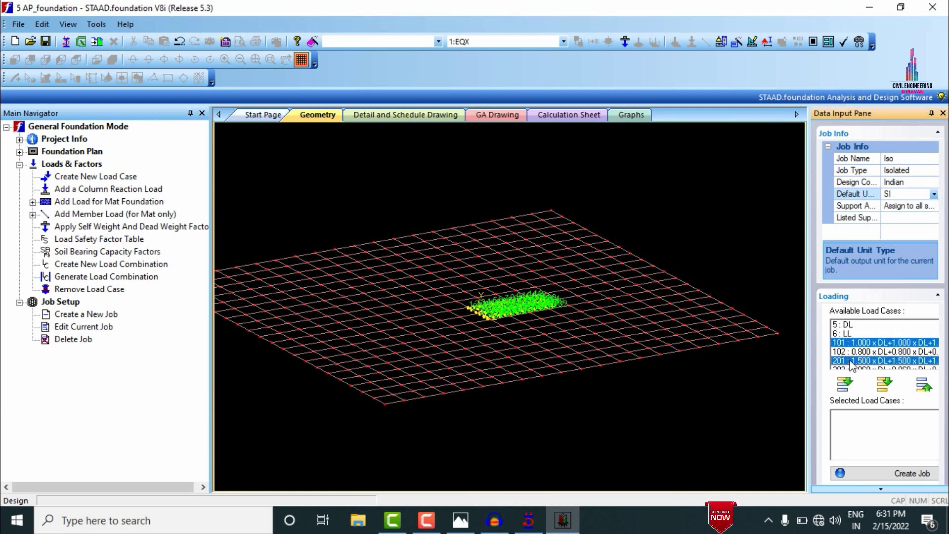
pyautogui.click(852, 352)
pyautogui.scroll(-2, 851, 352)
pyautogui.keyDown('shift'); pyautogui.click(851, 352); pyautogui.keyUp('shift')
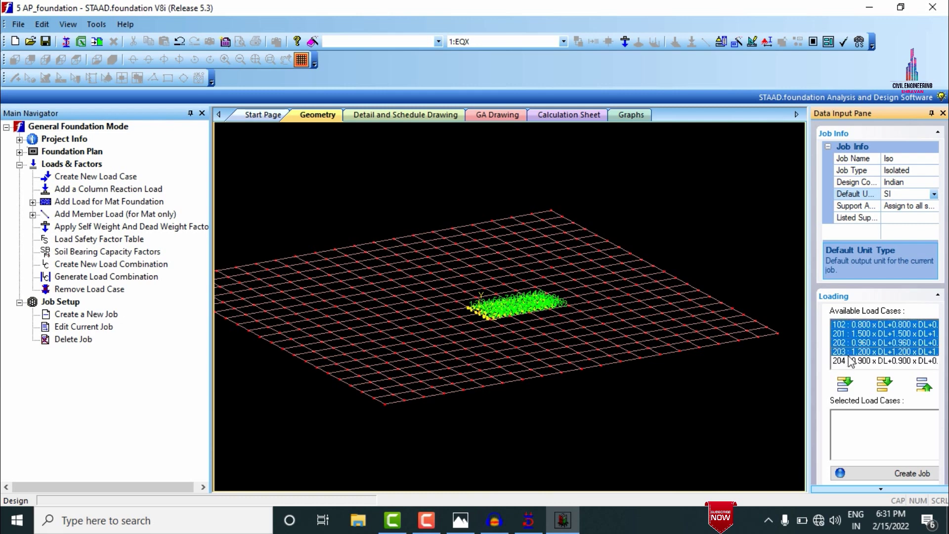
pyautogui.keyDown('shift'); pyautogui.click(850, 361); pyautogui.keyUp('shift')
pyautogui.click(844, 383)
pyautogui.click(898, 473)
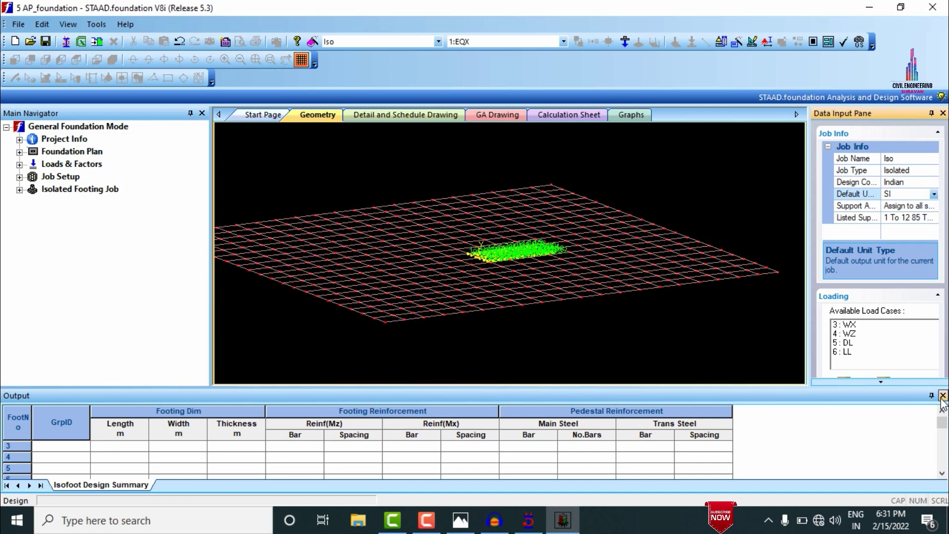
pyautogui.click(942, 396)
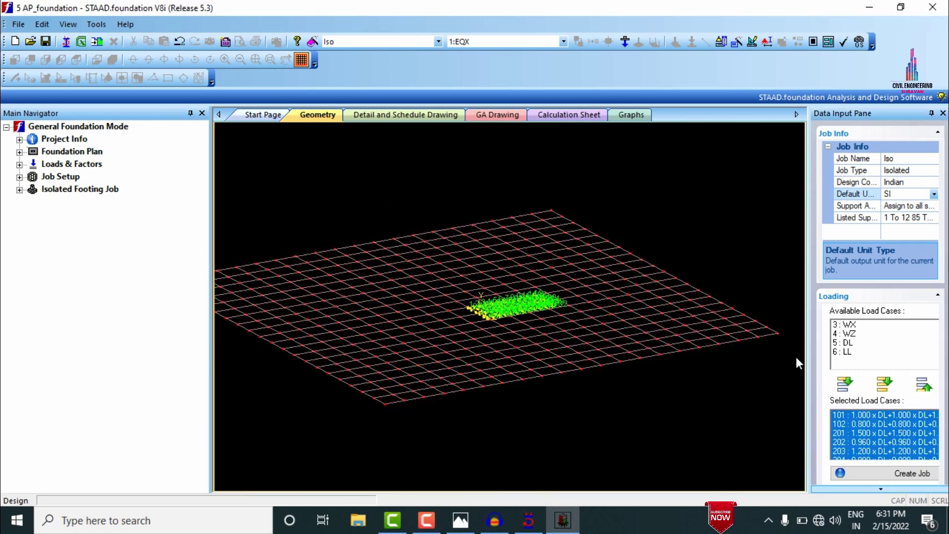
# Review the concrete and rebar, cover and soil, and sliding and overturning parameters, run the isolated footing design, and accept the auto-save.
pyautogui.click(20, 190)
pyautogui.click(33, 202)
pyautogui.click(106, 215)
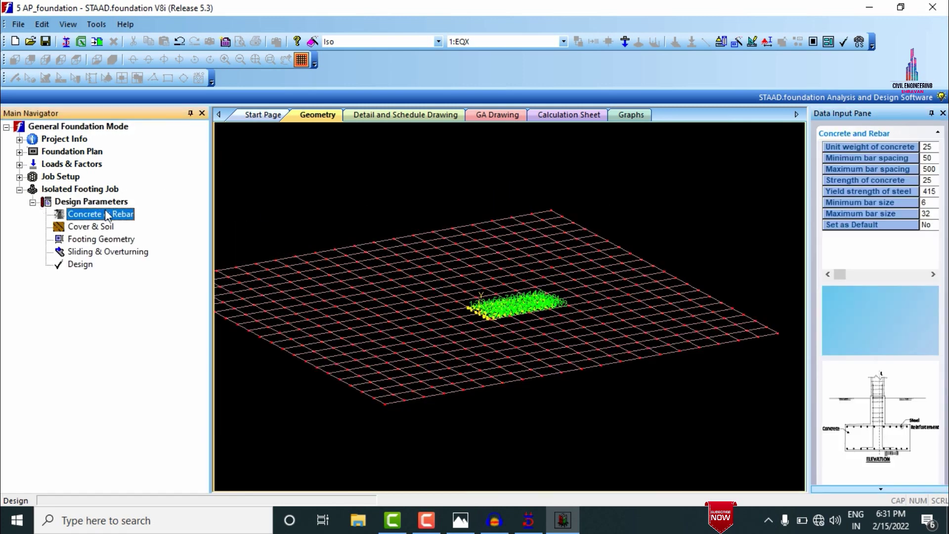
pyautogui.click(105, 227)
pyautogui.click(106, 252)
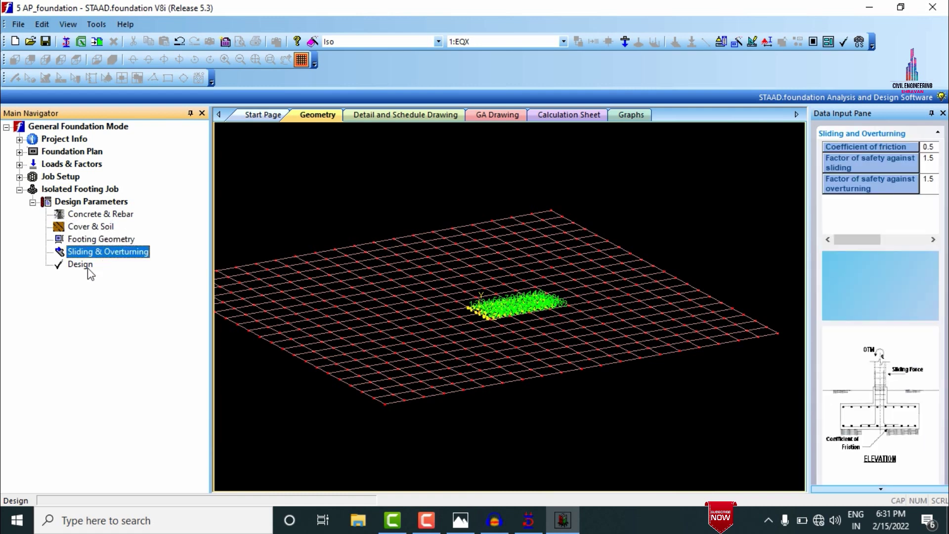
pyautogui.click(88, 267)
pyautogui.click(468, 294)
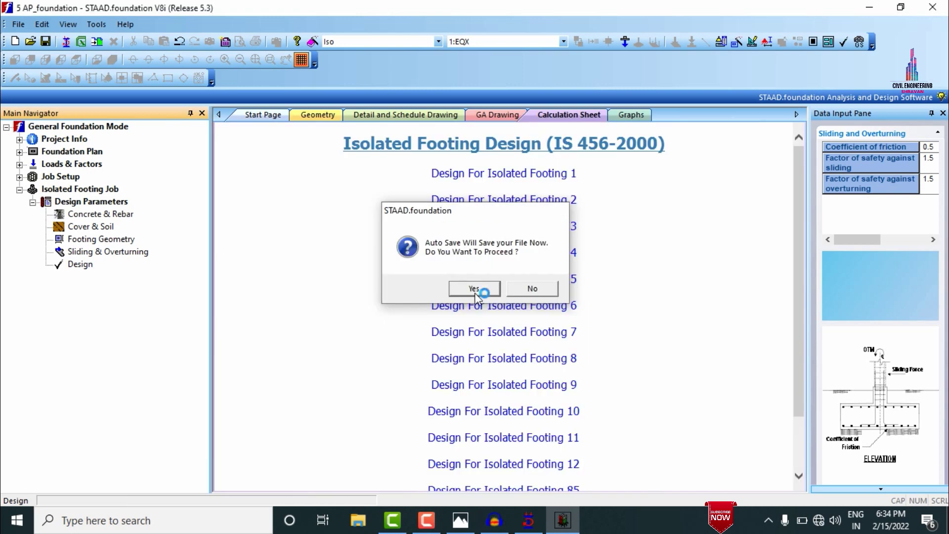
pyautogui.click(477, 289)
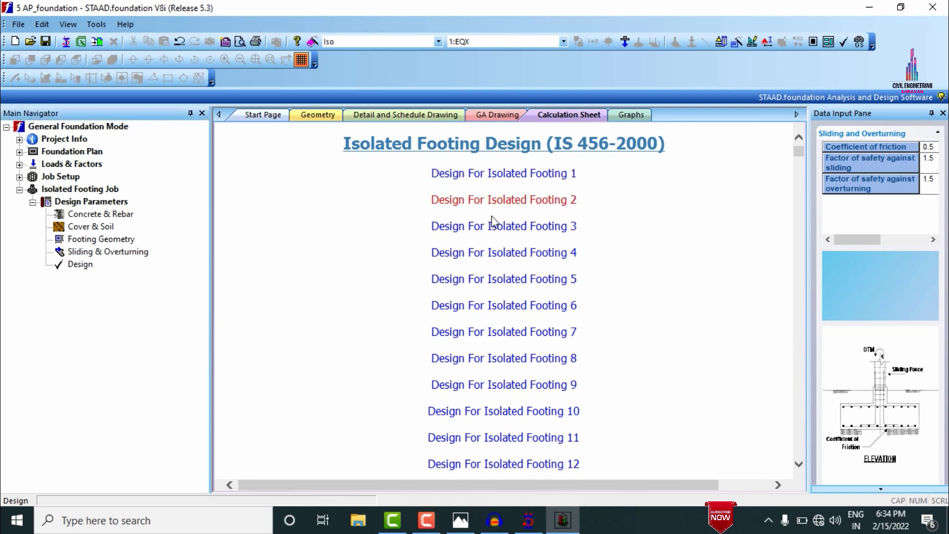
# Examine the calculation sheet of Isolated Footing 4, from its elevation and plan to the applied loads and initial footing size.
pyautogui.click(503, 256)
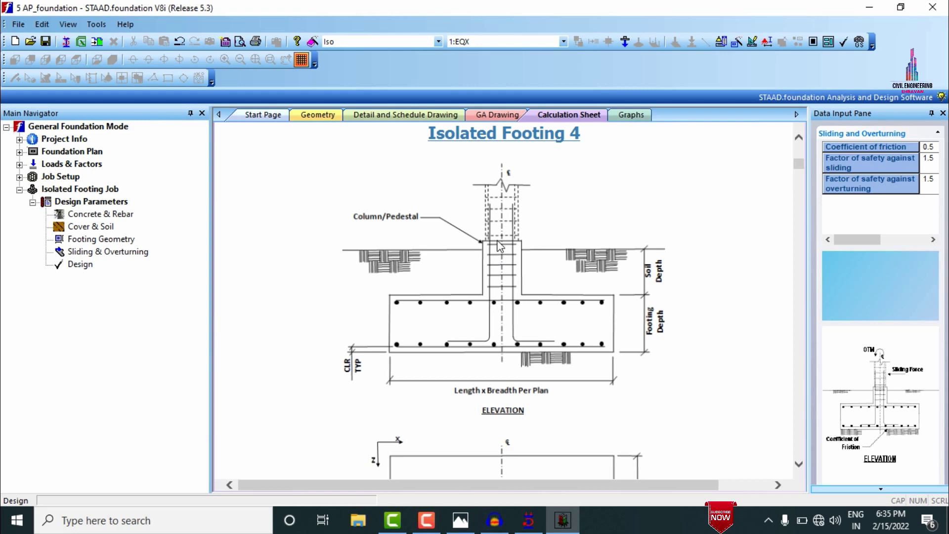
pyautogui.scroll(-5, 569, 194)
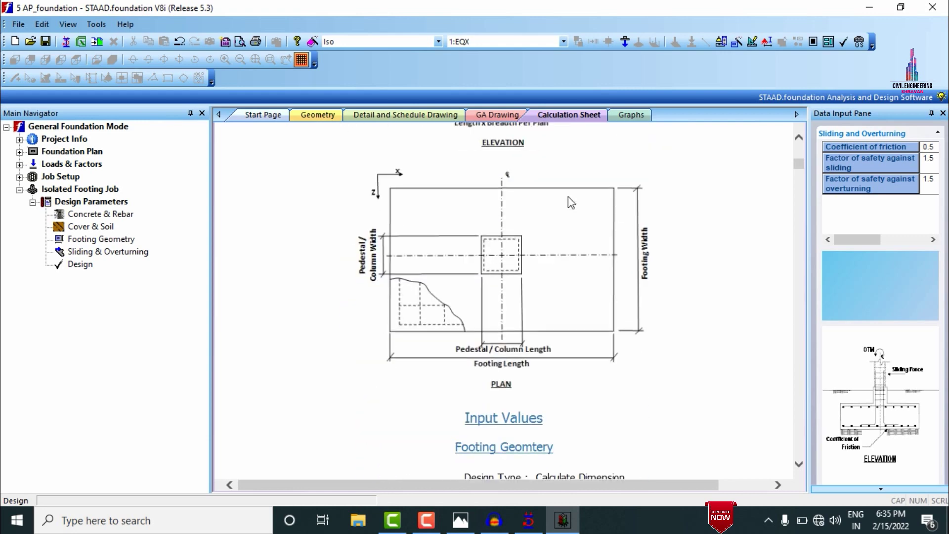
pyautogui.scroll(-4, 568, 197)
pyautogui.scroll(-15, 569, 204)
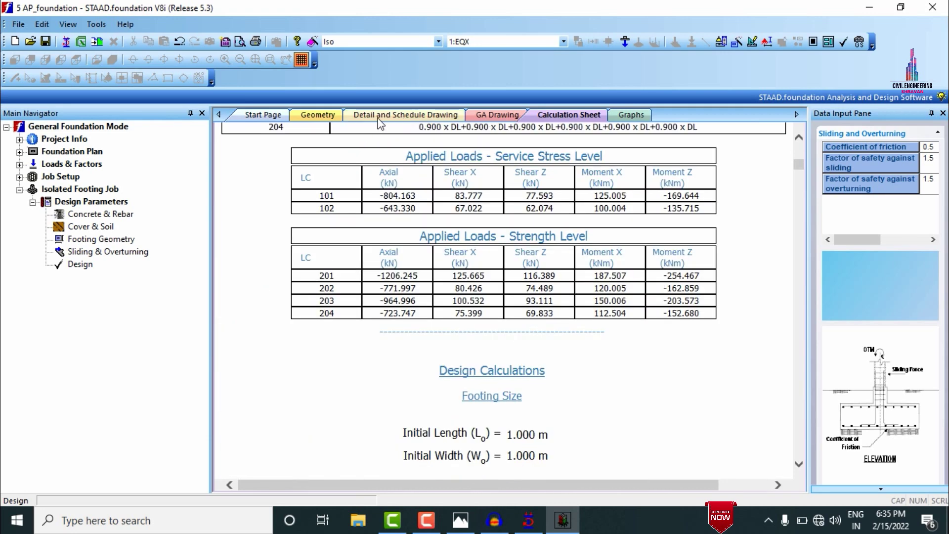
# View the detail and schedule drawing and the general arrangement drawing of the footings, and return to the calculation sheet.
pyautogui.click(395, 115)
pyautogui.click(471, 115)
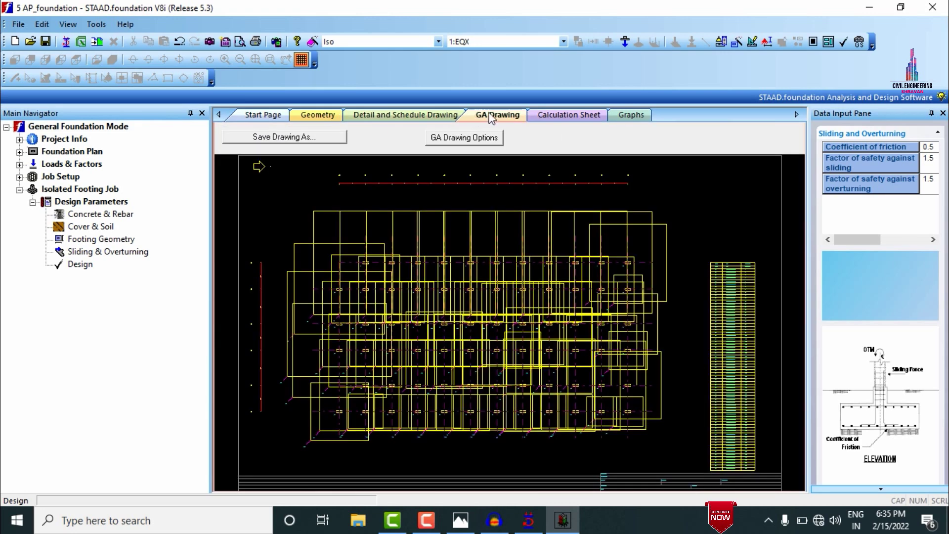
pyautogui.click(573, 115)
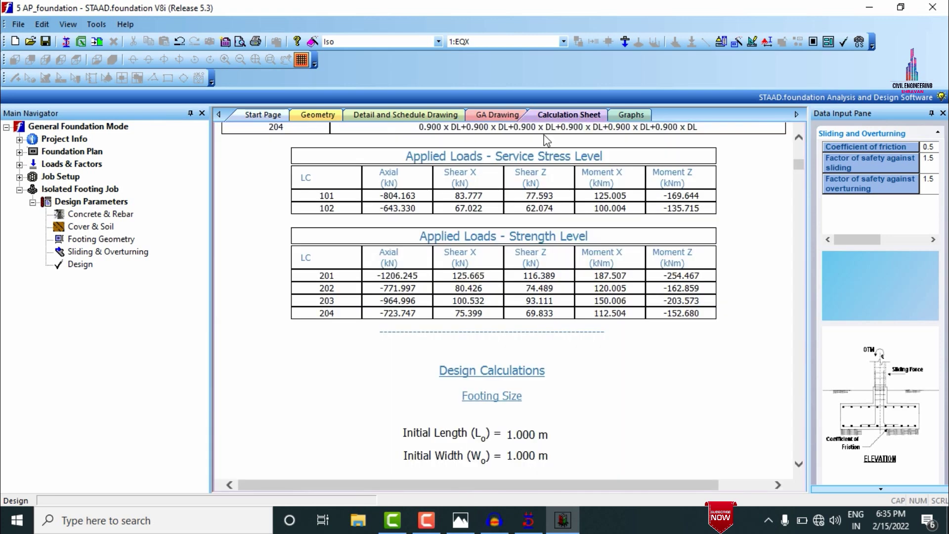
# Switch to STAAD.Pro and rotate the rendered building model to view it from another side.
pyautogui.hotkey('alt', 'Tab')
pyautogui.moveTo(485, 344); pyautogui.dragTo(800, 307)
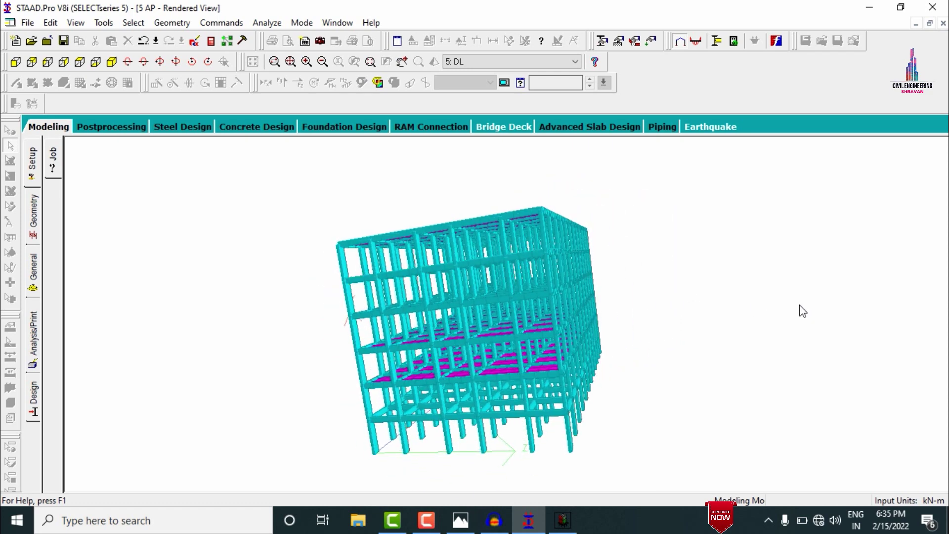